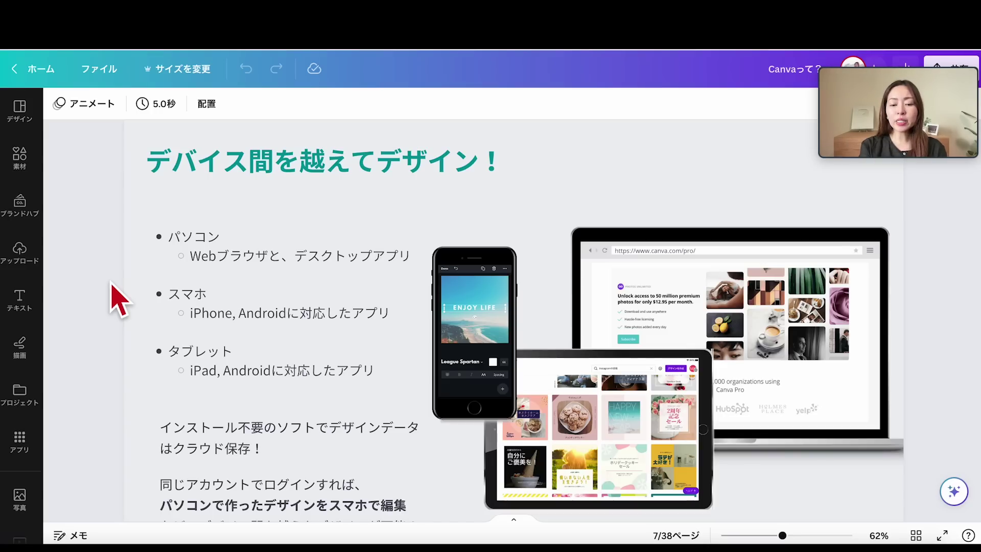
- Scroll the presentation down and back up to return to slide 6
scroll(111, 283, "down", 1)
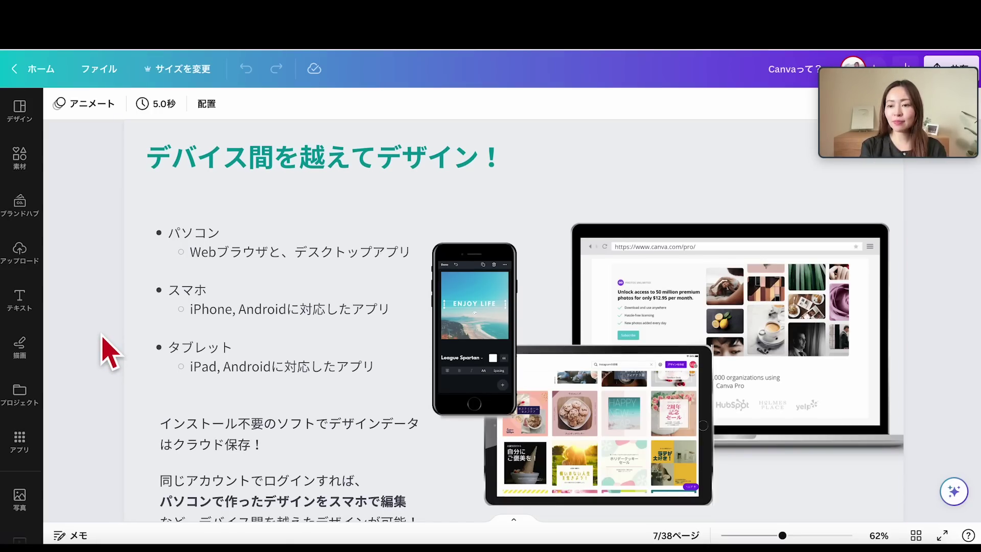
scroll(100, 337, "up", 5)
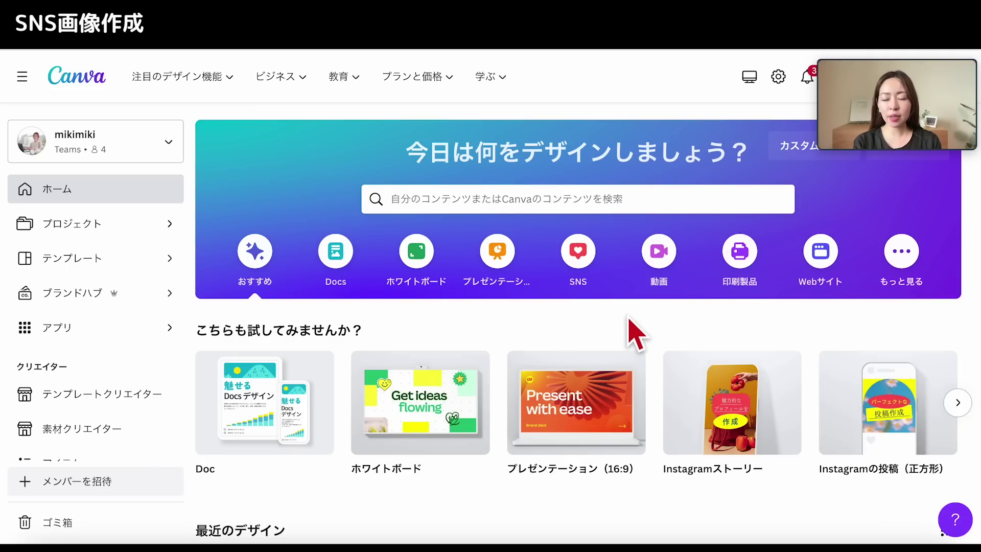
- Filter templates to SNS square Instagram posts and scroll down to the knit sweater template
left_click(577, 250)
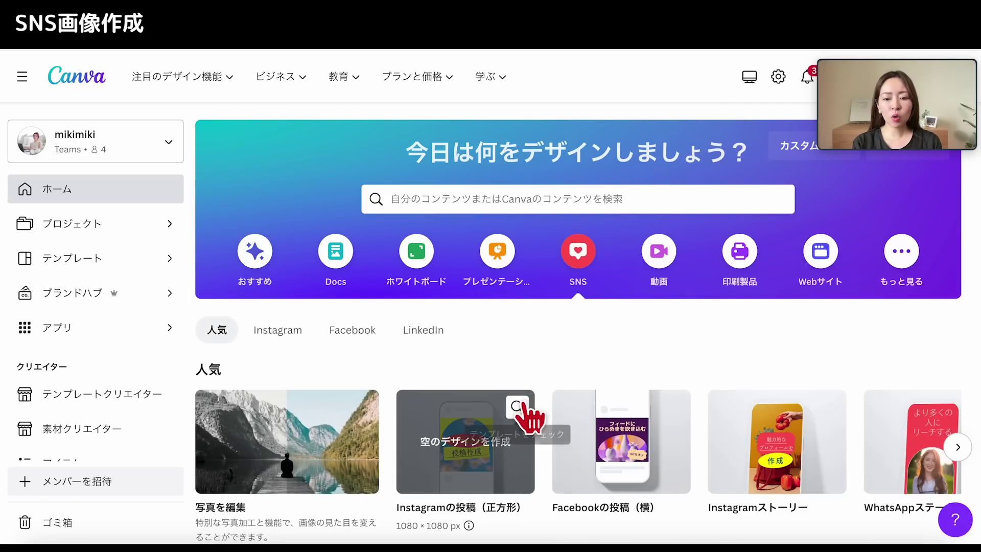
left_click(517, 406)
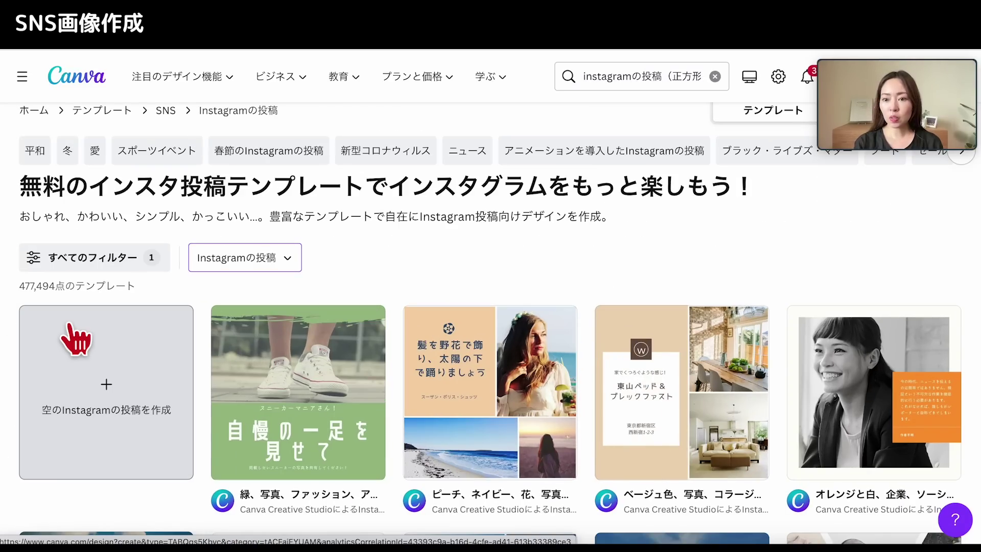
scroll(69, 324, "down", 4)
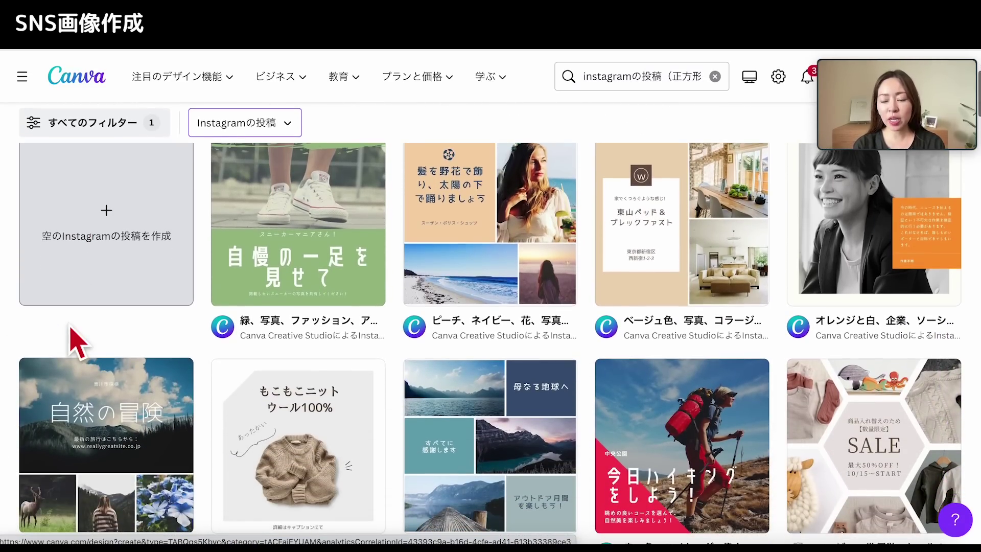
scroll(74, 332, "down", 1)
scroll(75, 333, "down", 1)
scroll(76, 335, "down", 2)
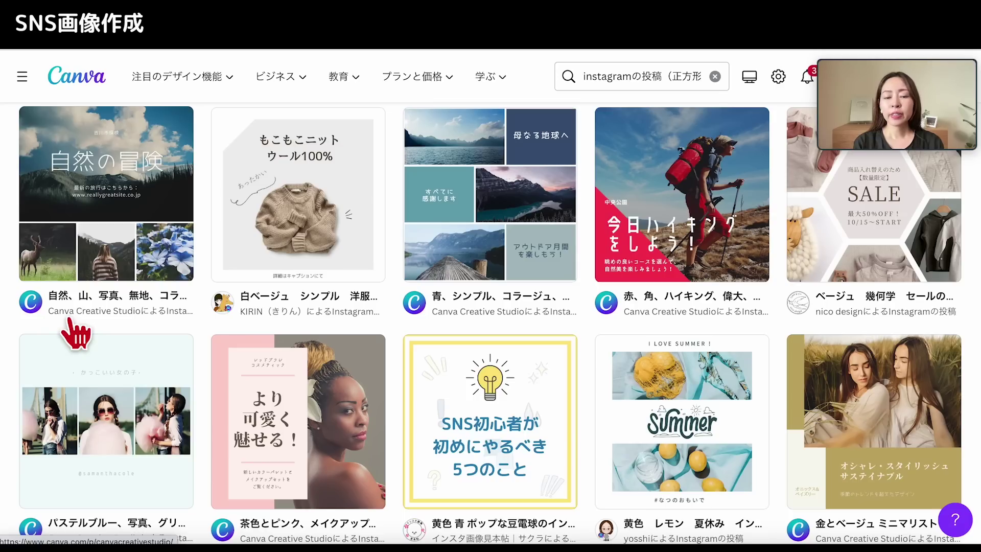
scroll(75, 334, "down", 1)
scroll(76, 334, "down", 1)
scroll(75, 335, "down", 1)
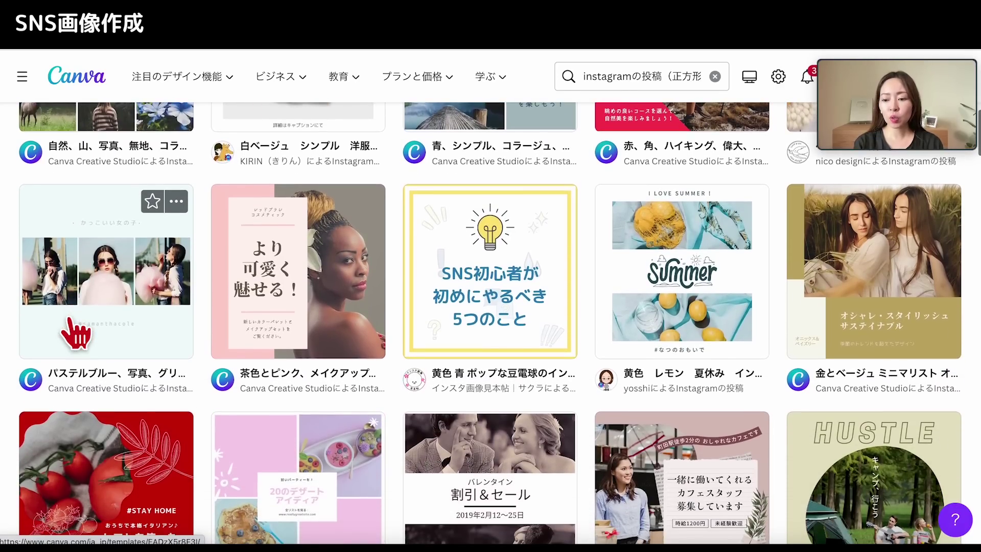
scroll(76, 333, "down", 1)
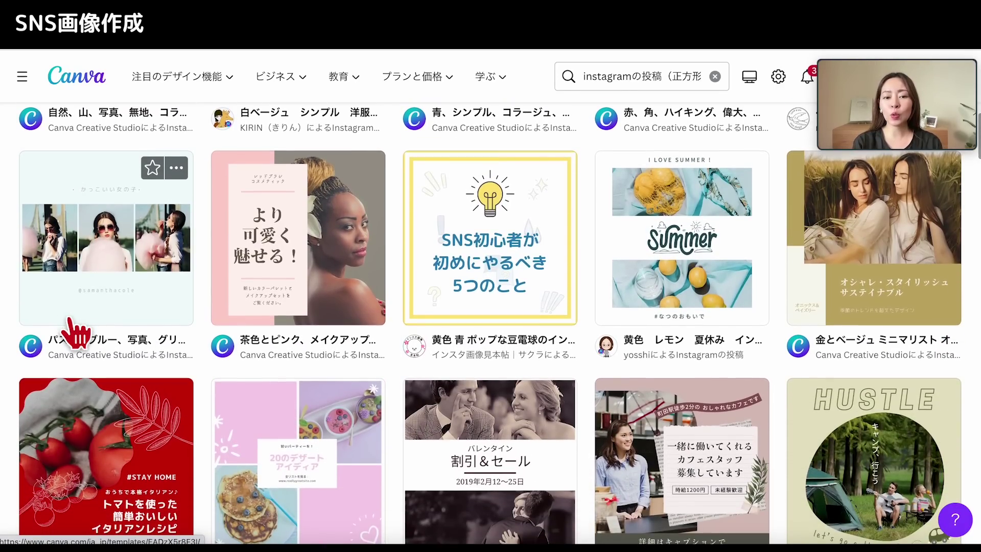
scroll(76, 332, "down", 3)
scroll(82, 325, "down", 1)
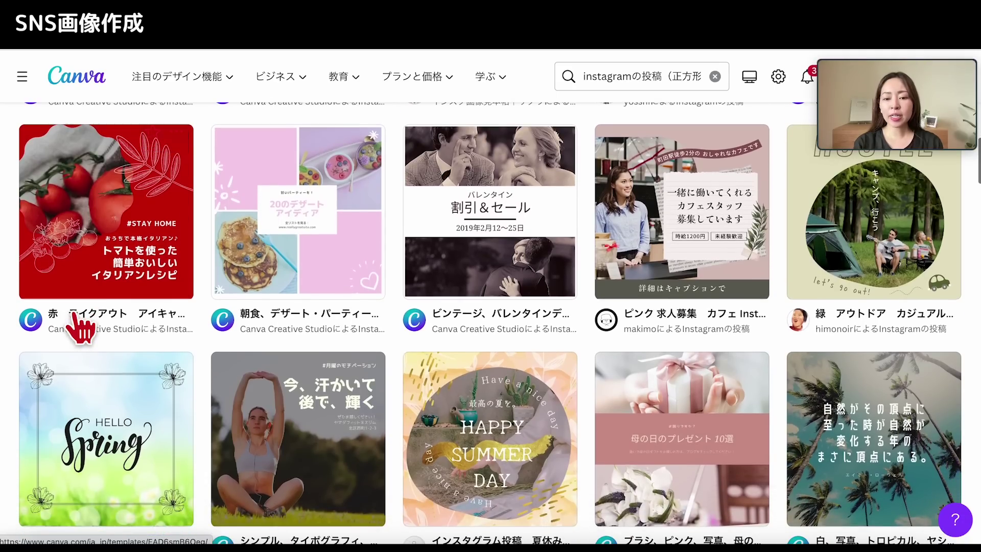
scroll(81, 324, "down", 1)
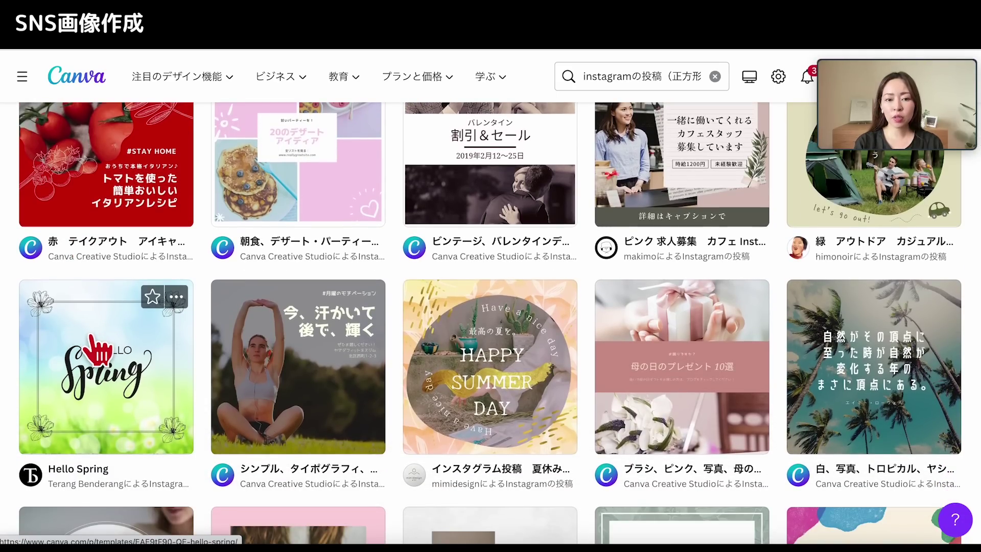
scroll(102, 357, "down", 2)
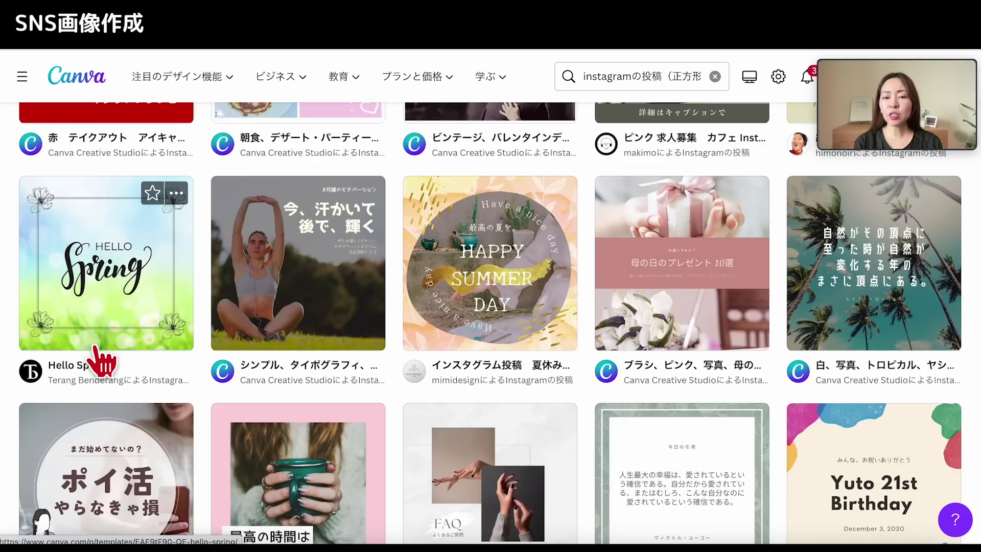
scroll(97, 351, "down", 1)
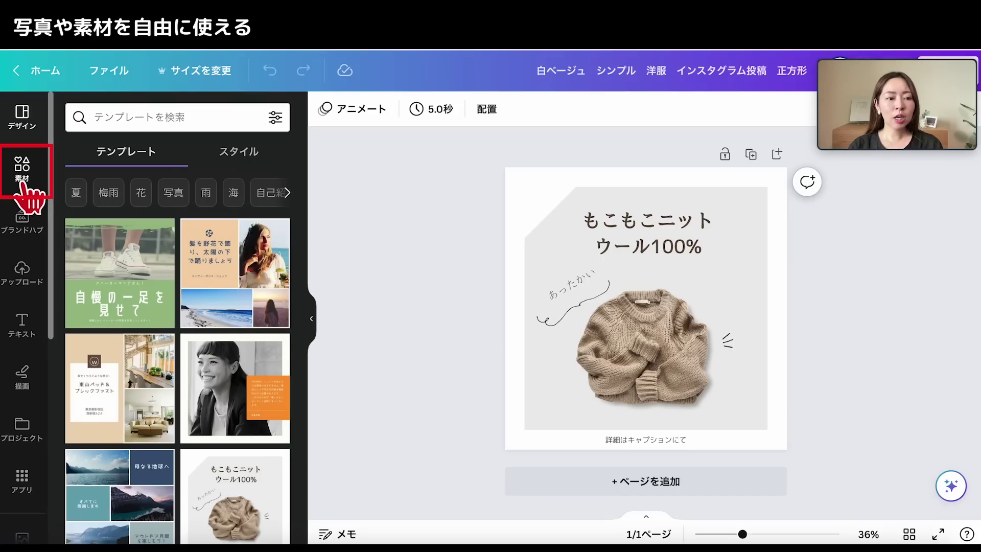
- Search Elements for 'tシャツ' and browse the T-shirt graphics results
left_click(31, 168)
left_click(99, 117)
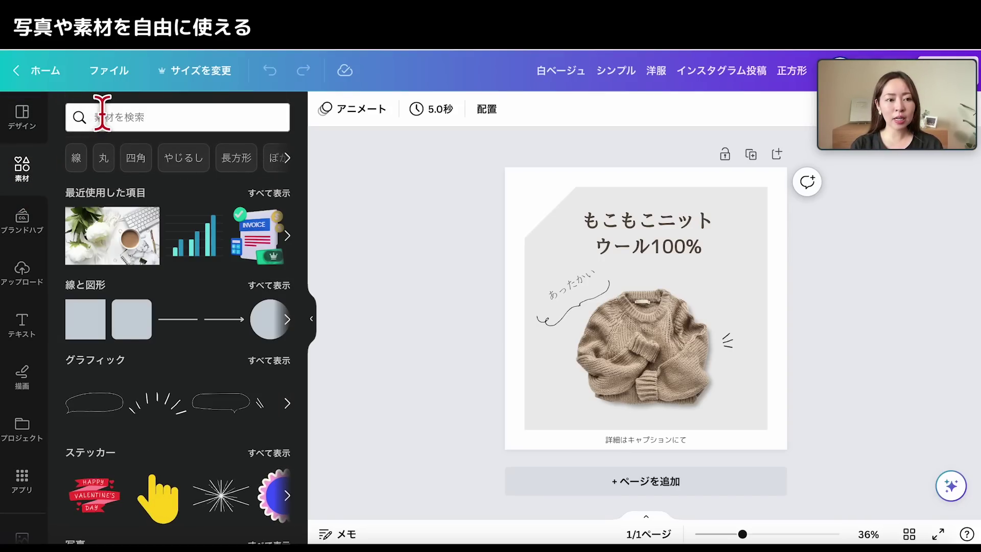
type("pastシャツ")
key("Return")
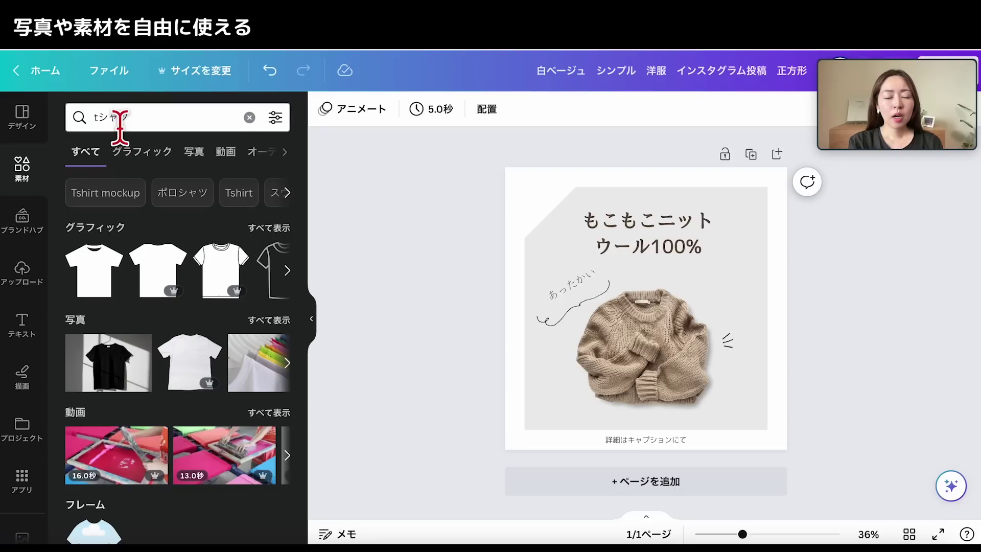
left_click(120, 117)
key("Return")
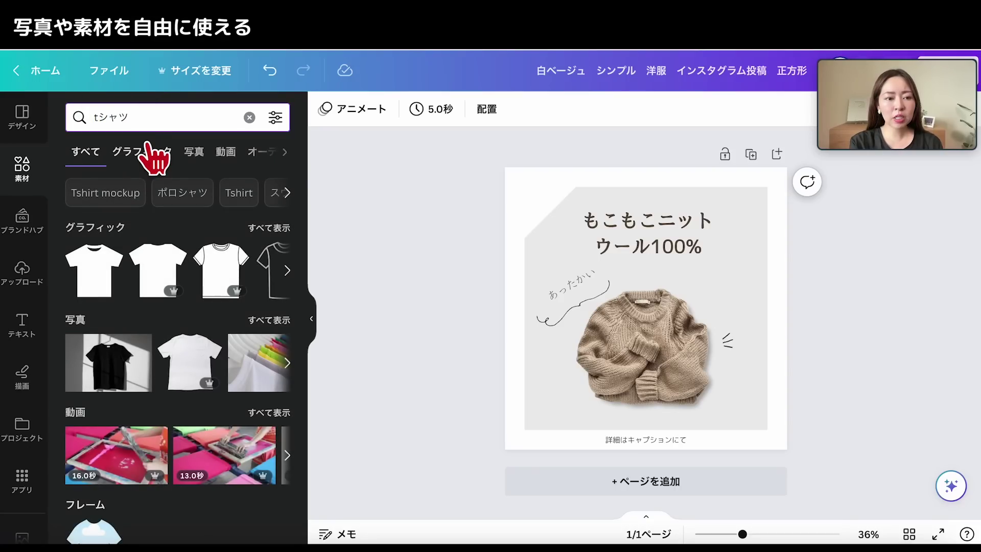
left_click(143, 152)
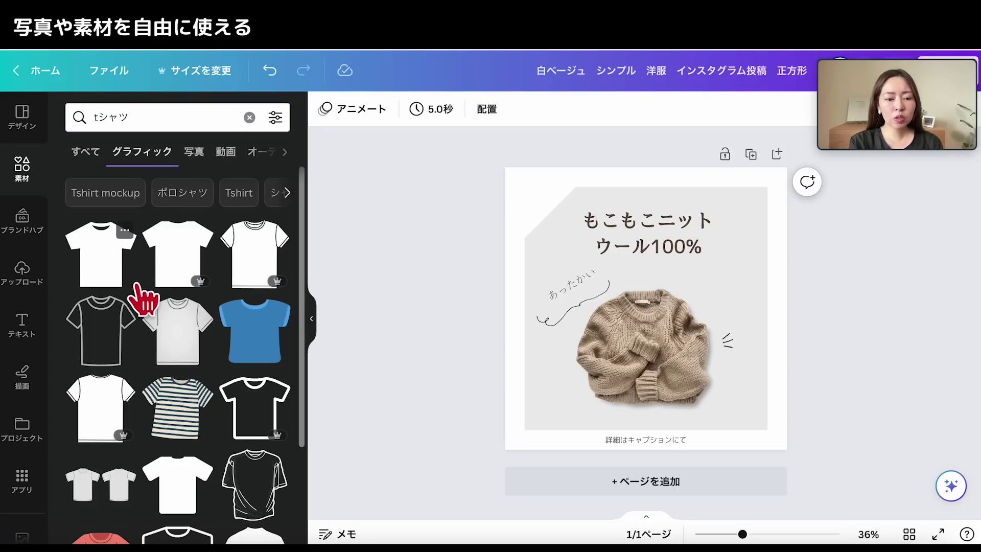
scroll(184, 332, "down", 3)
scroll(185, 332, "down", 1)
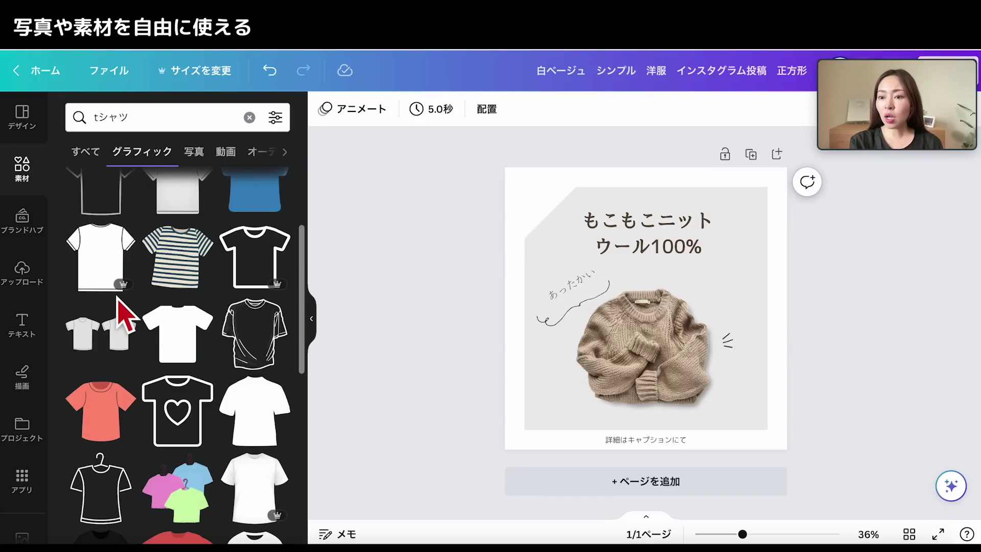
mouse_move(100, 407)
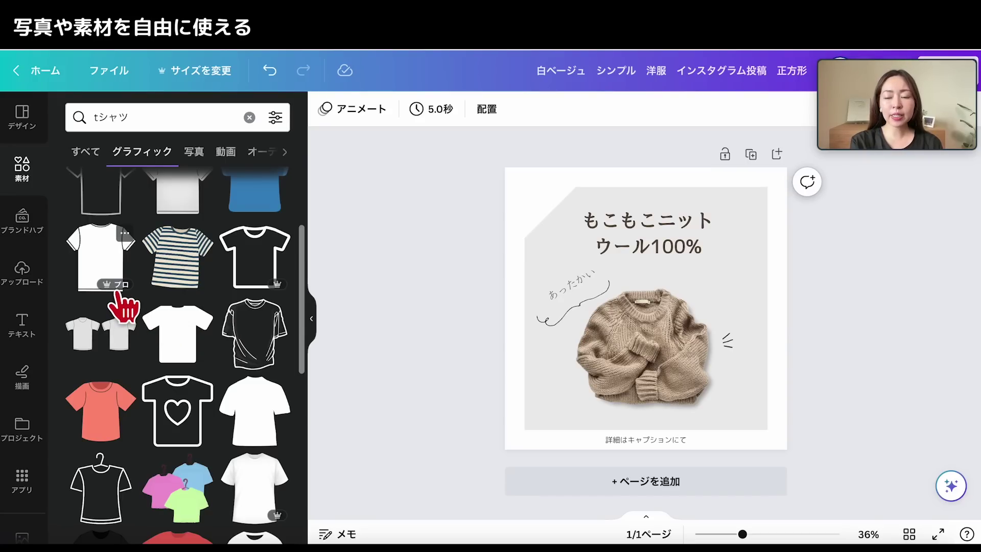
scroll(153, 348, "down", 1)
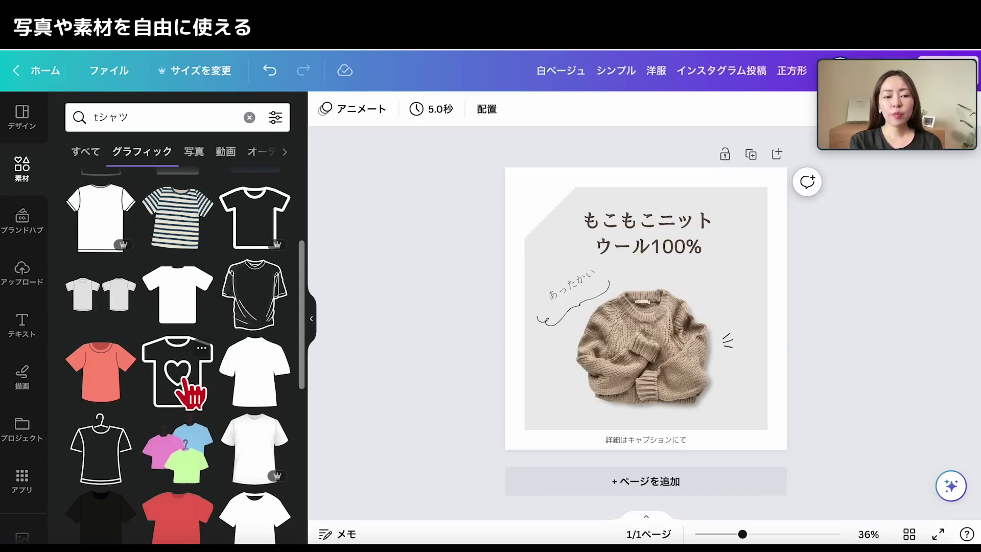
scroll(200, 376, "down", 1)
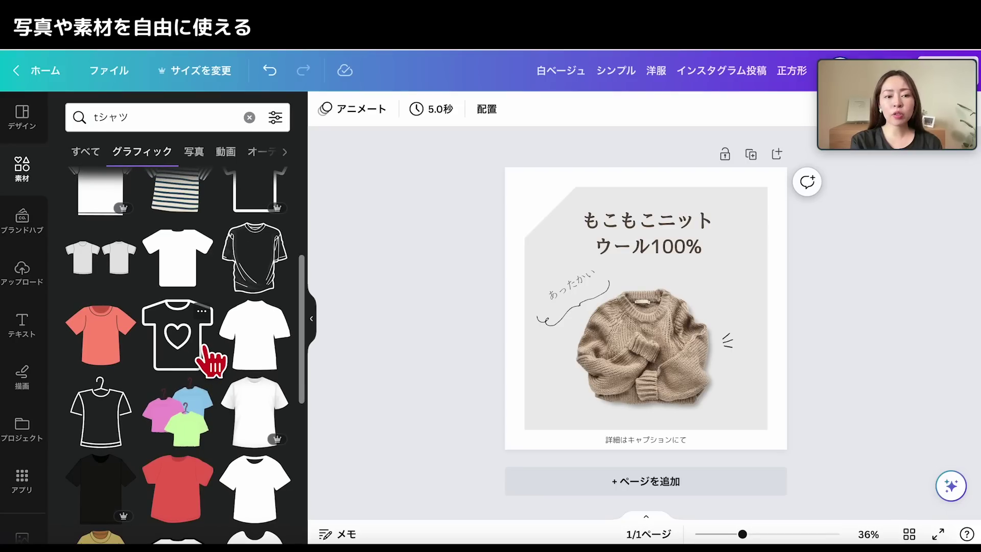
- Switch to T-shirt photos and drag the orange T-shirt photo onto the post
left_click(193, 152)
scroll(194, 357, "down", 4)
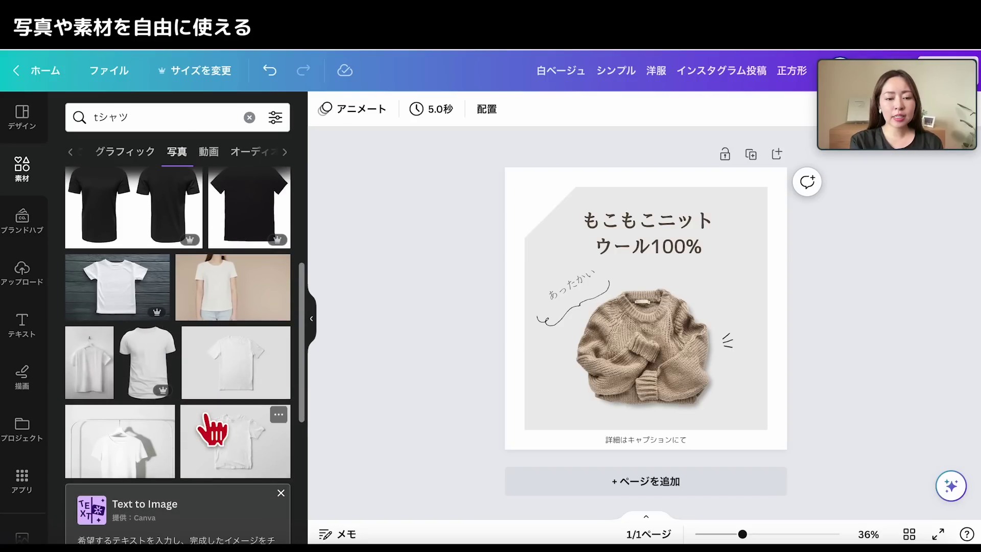
scroll(209, 418, "down", 3)
scroll(218, 427, "down", 5)
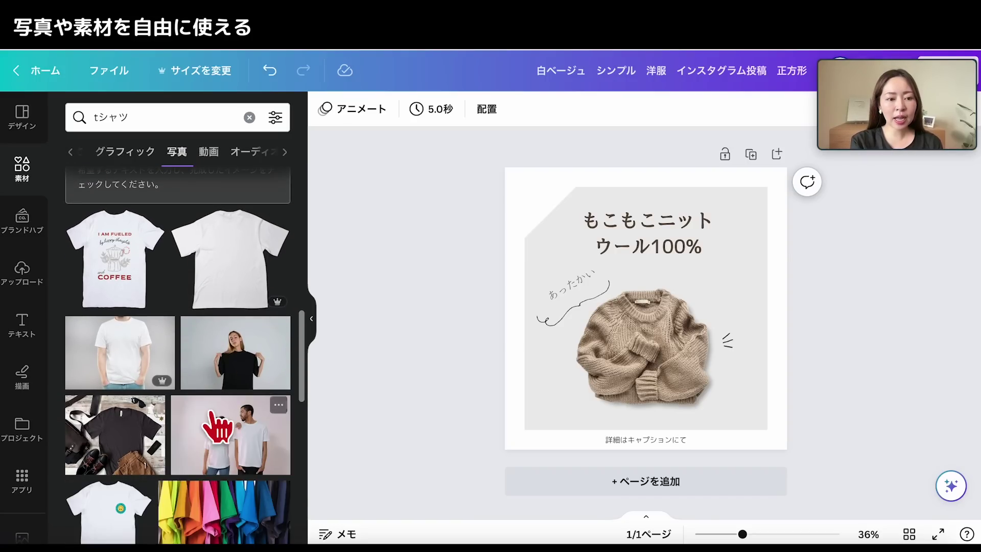
scroll(219, 426, "down", 5)
mouse_move(256, 268)
left_mouse_down()
mouse_move(616, 325)
mouse_move(694, 293)
left_mouse_up()
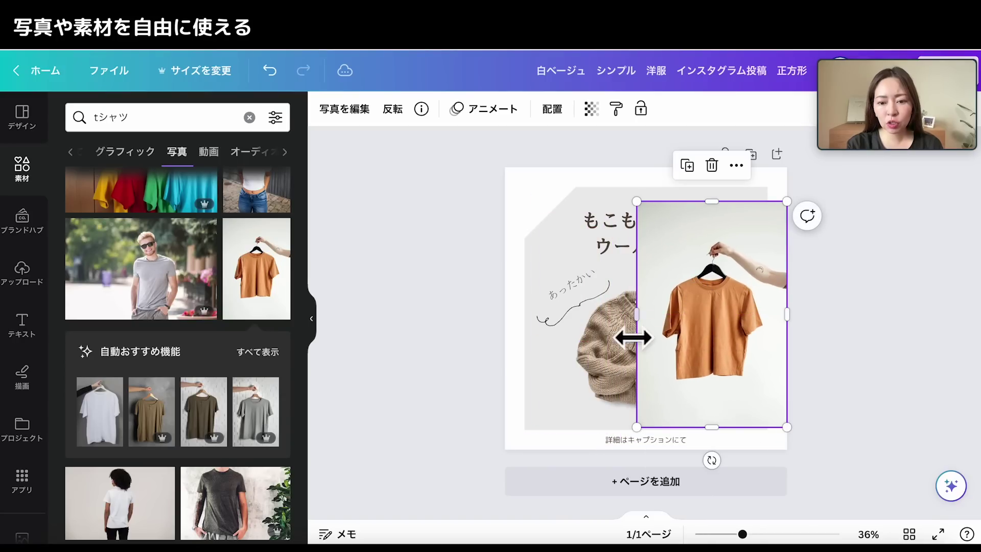
- Delete the knit sweater picture and fit the T-shirt photo into its place
left_click(614, 368)
key("Delete")
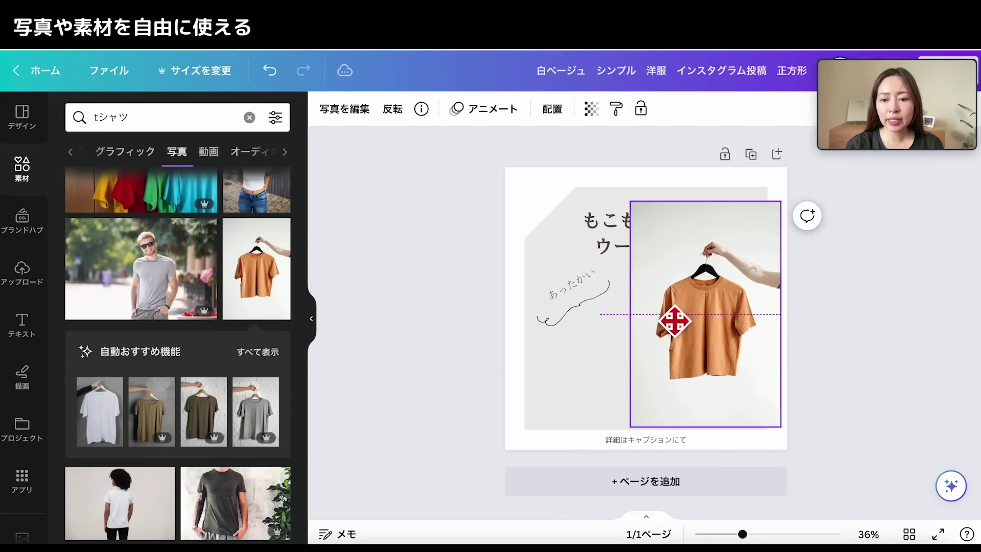
left_click_drag(657, 351, 652, 339)
mouse_move(660, 236)
left_mouse_down()
mouse_move(650, 243)
mouse_move(669, 262)
left_mouse_up()
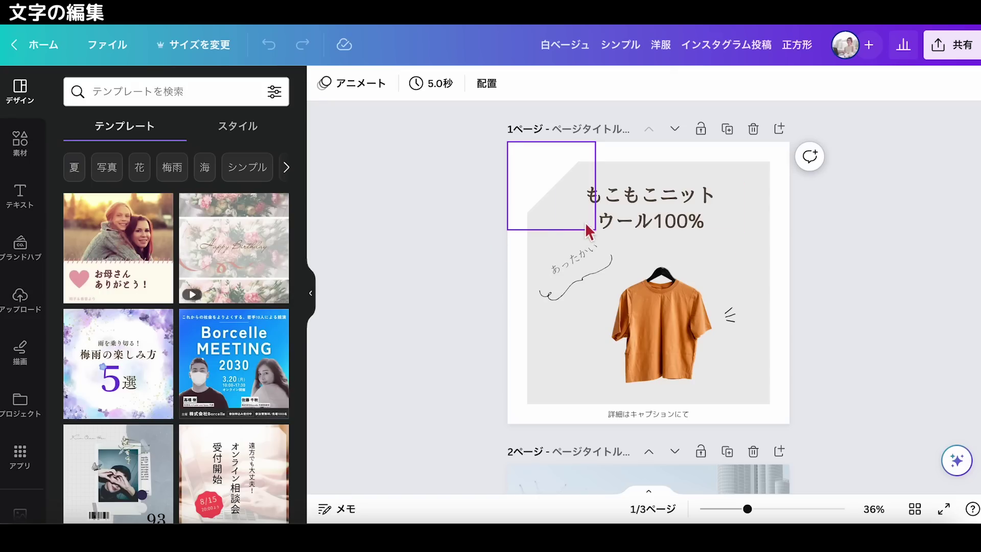
- Try several text effects on the headline and settle on the outlined 袋文字 style
left_click(673, 187)
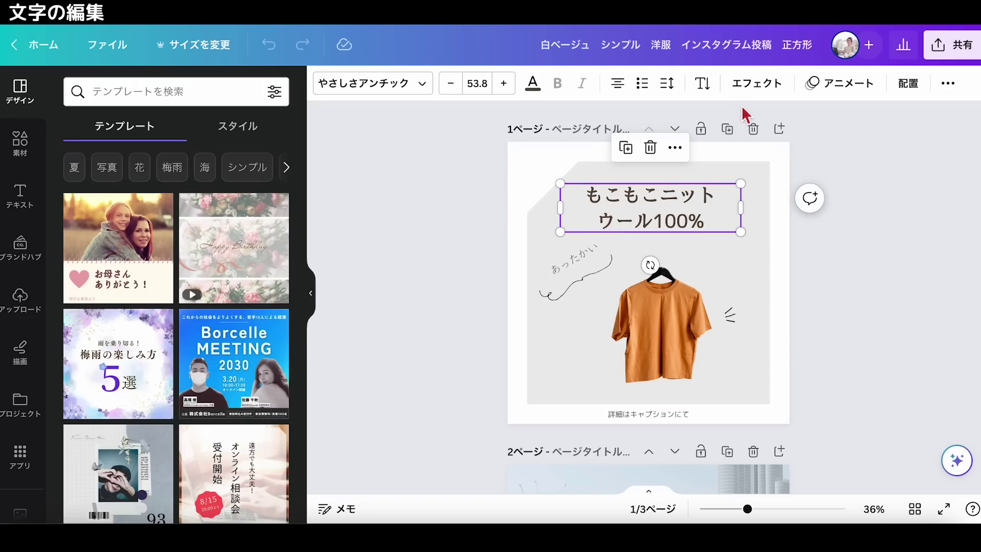
left_click(756, 84)
left_click(197, 207)
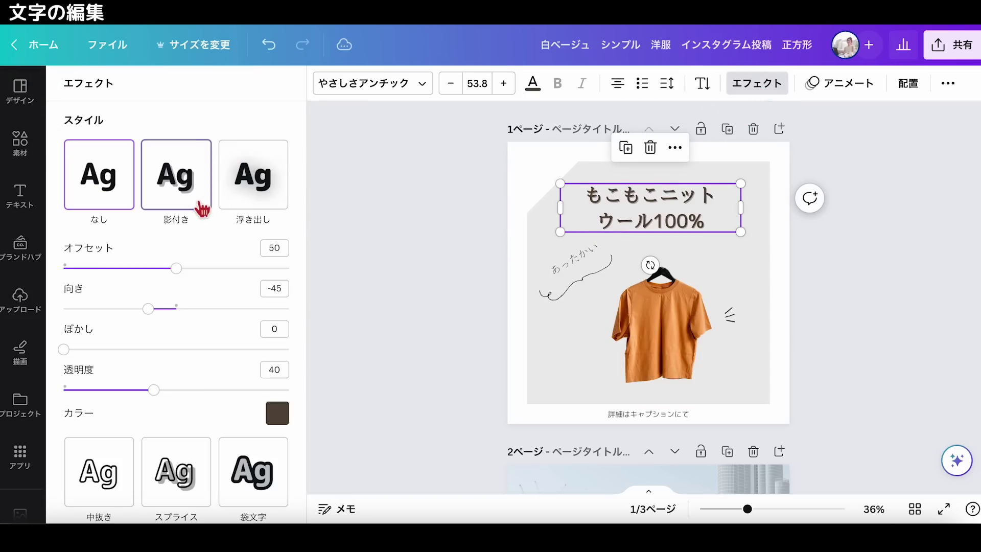
left_click(258, 207)
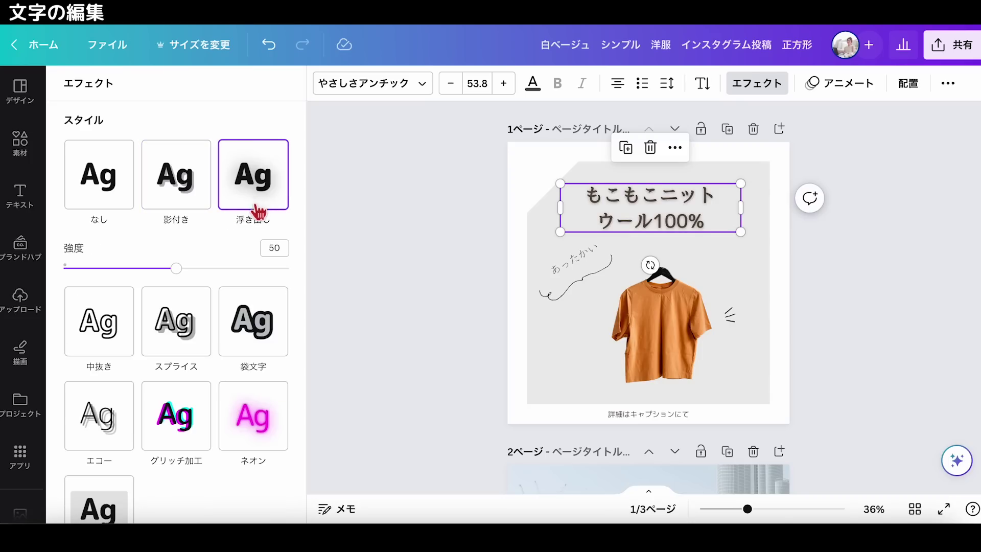
left_click(108, 338)
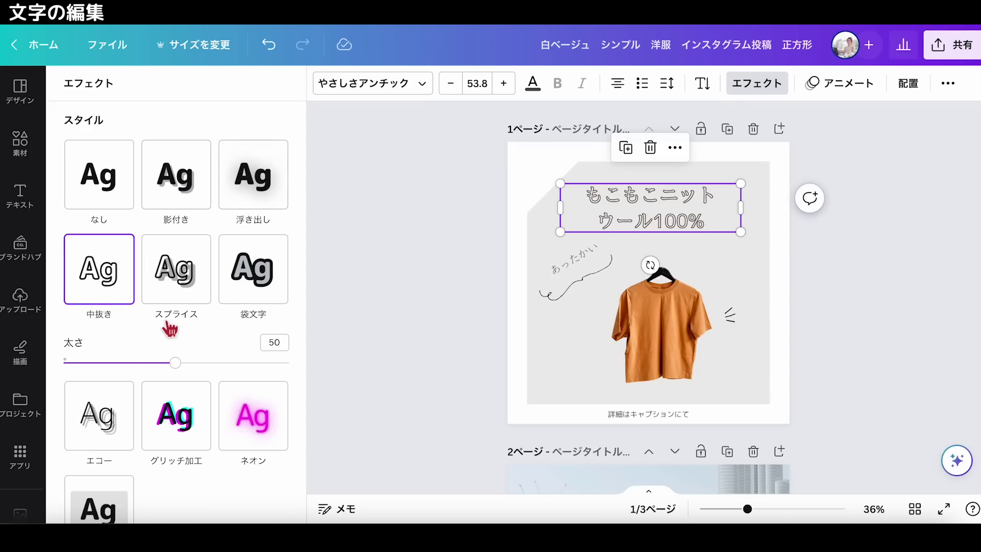
left_click(190, 305)
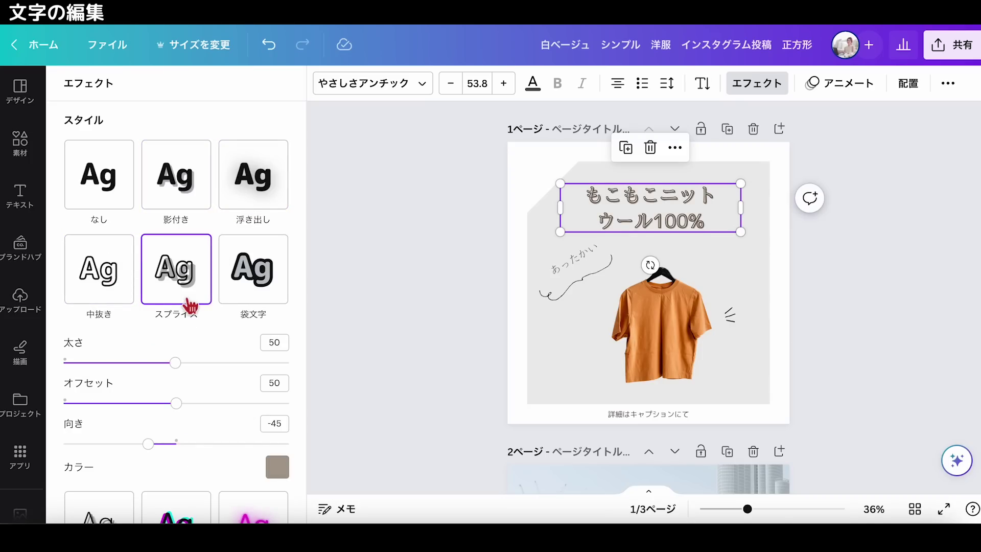
left_click(252, 281)
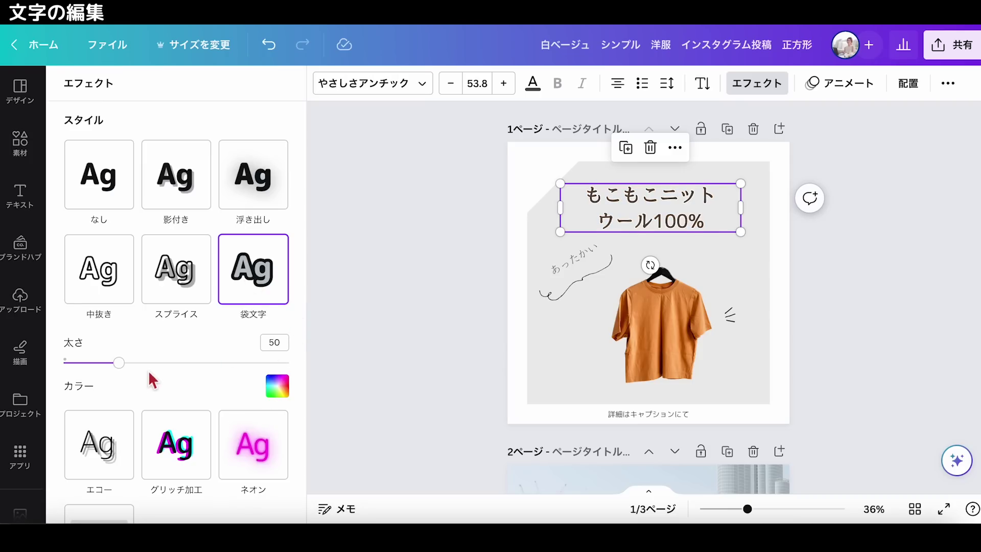
- Check the effect's colour options, curve the headline, then flatten the curve toward 0
left_click(277, 386)
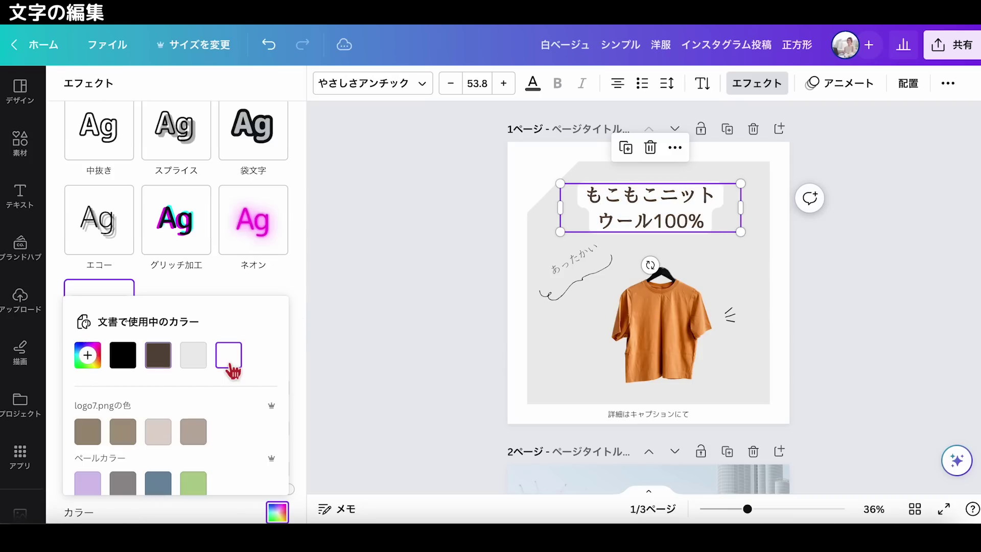
left_click(290, 294)
scroll(222, 357, "down", 3)
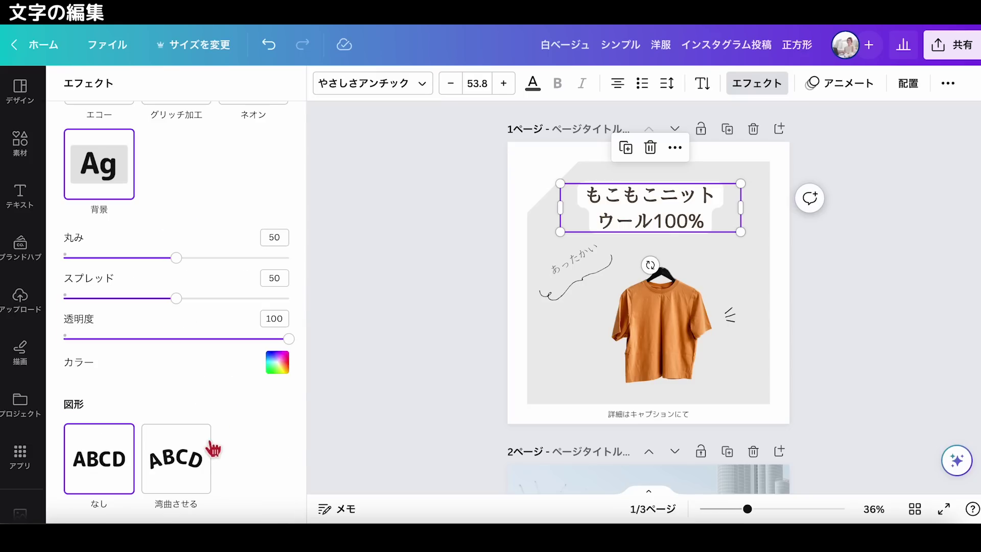
left_click(198, 474)
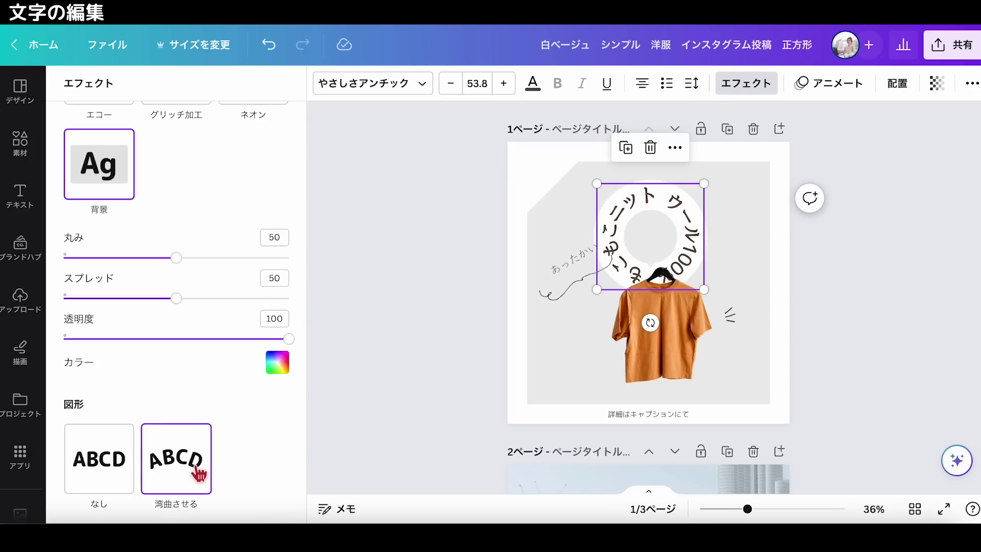
scroll(199, 474, "down", 1)
left_click_drag(278, 499, 199, 499)
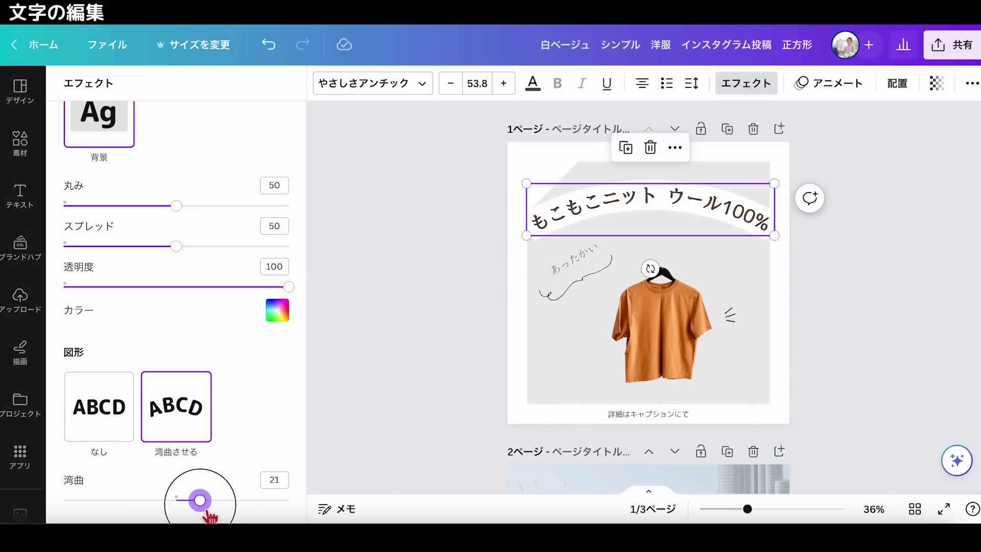
left_click_drag(205, 511, 177, 511)
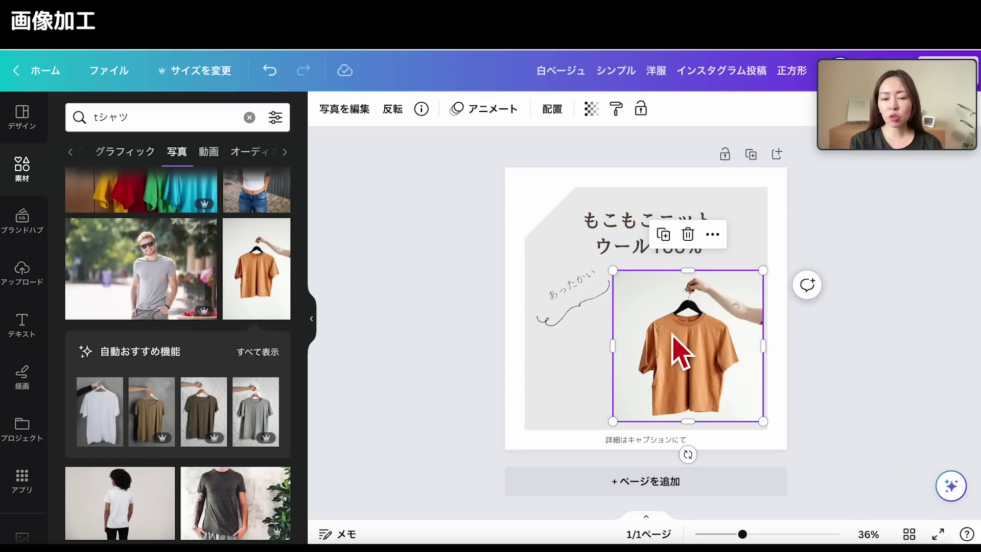
- Auto-adjust the T-shirt photo's colours and raise its colour temperature
left_click(335, 119)
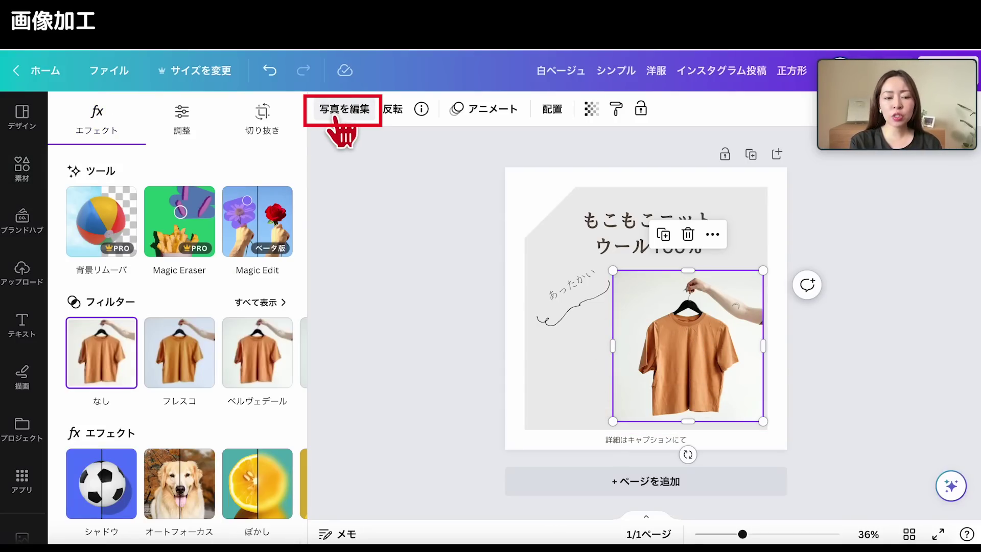
left_click(182, 117)
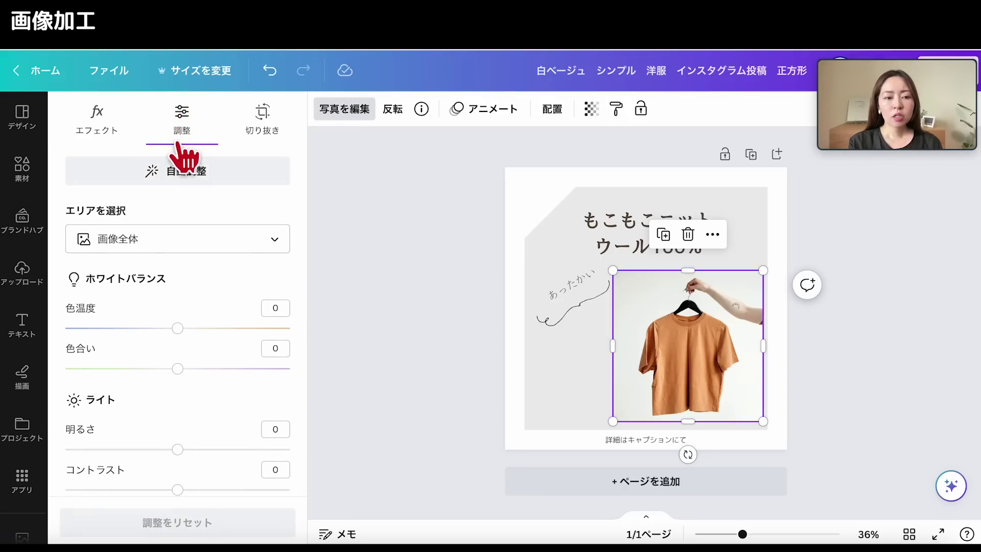
left_click(182, 168)
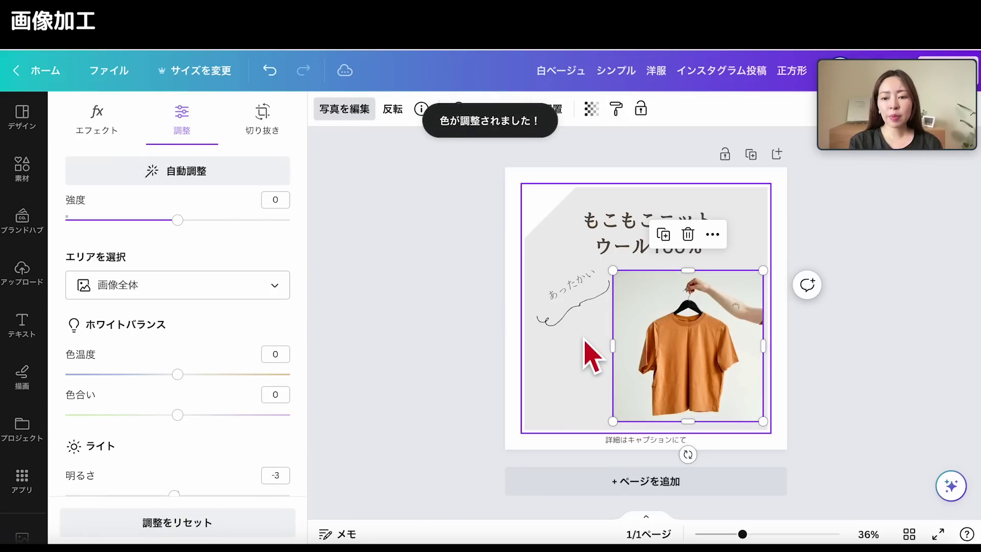
scroll(590, 355, "up", 5)
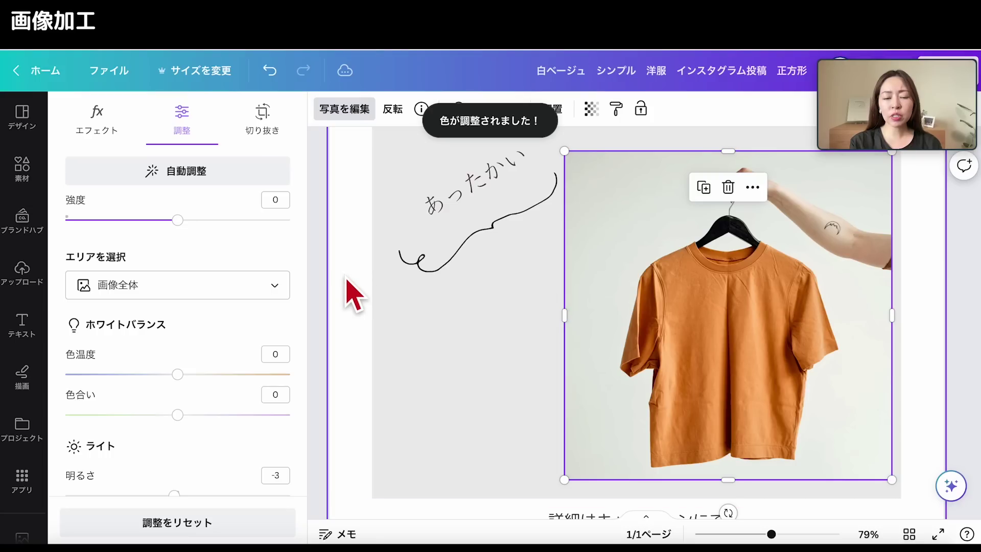
scroll(178, 332, "down", 1)
left_click_drag(177, 336, 179, 336)
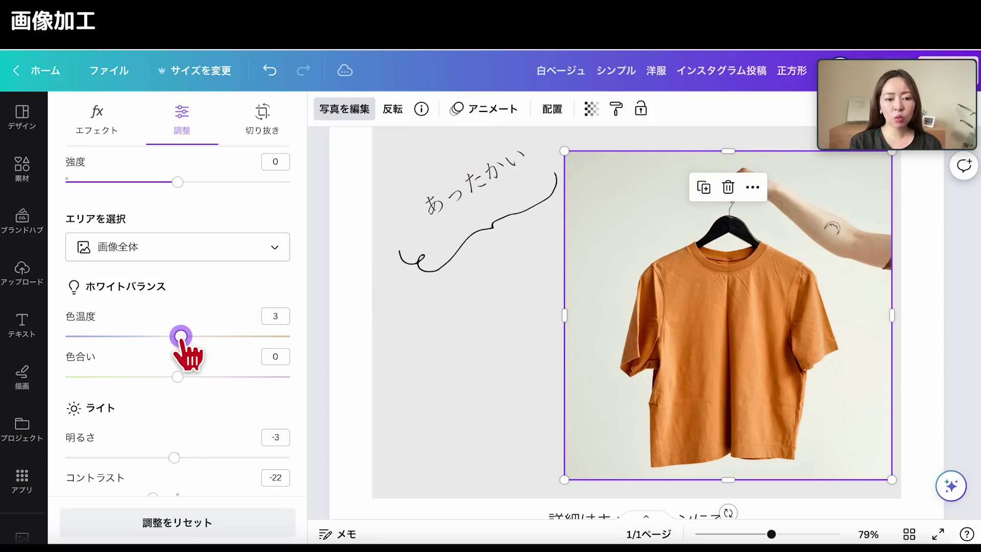
scroll(192, 410, "down", 1)
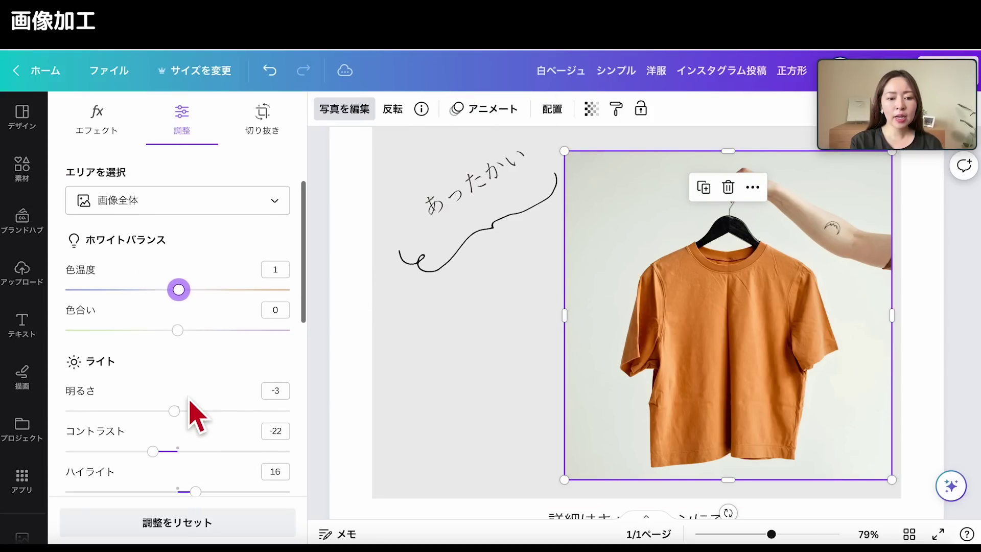
scroll(192, 410, "down", 2)
scroll(190, 406, "down", 1)
scroll(187, 398, "down", 1)
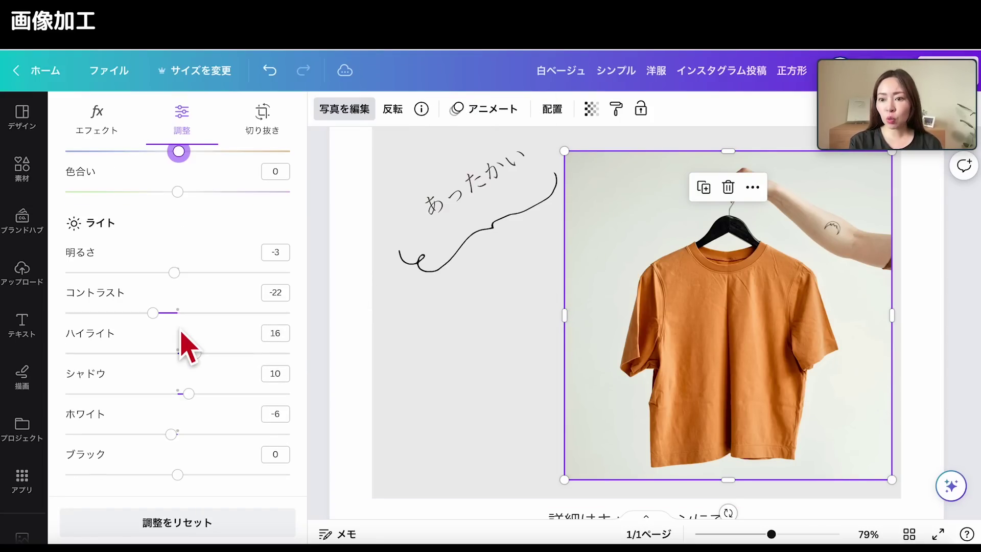
scroll(200, 357, "down", 3)
scroll(201, 362, "down", 1)
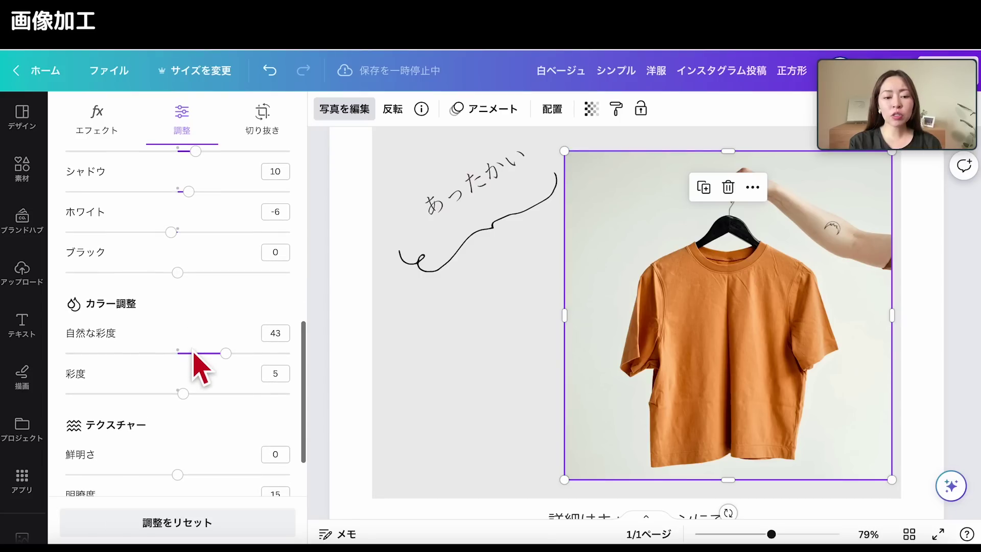
scroll(201, 366, "down", 1)
scroll(201, 367, "down", 1)
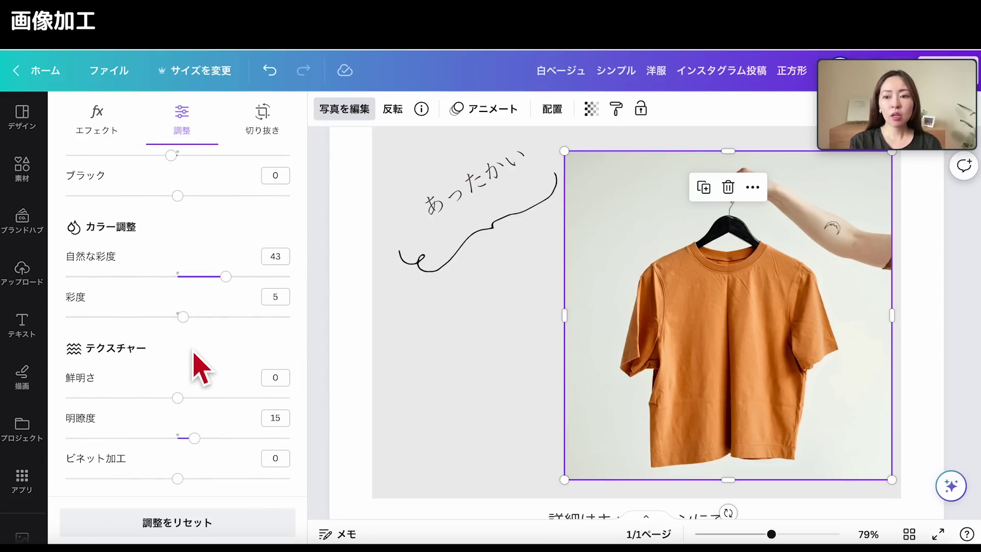
scroll(199, 332, "up", 7)
scroll(197, 307, "up", 3)
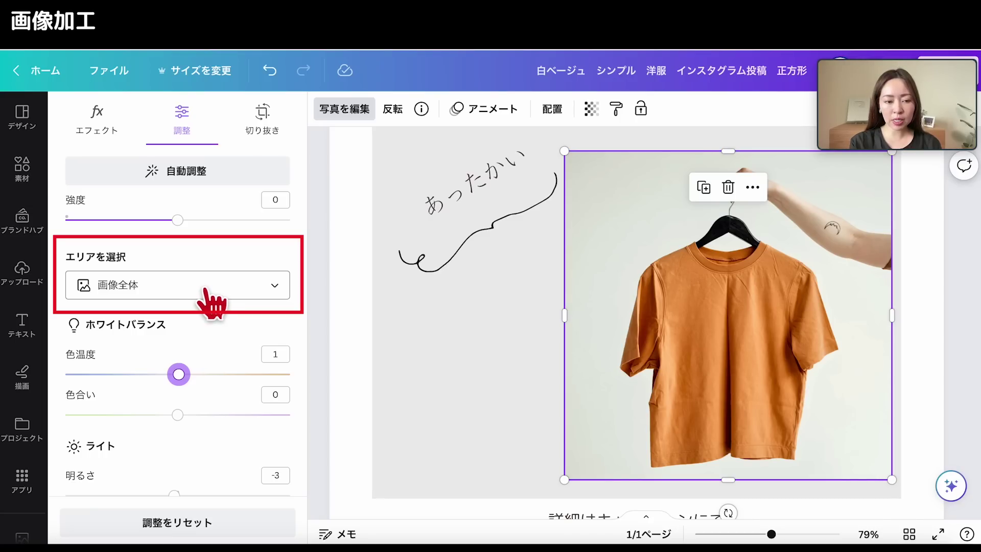
- Brighten the photo's foreground to 24, then try darkening the background and undo it
left_click(203, 291)
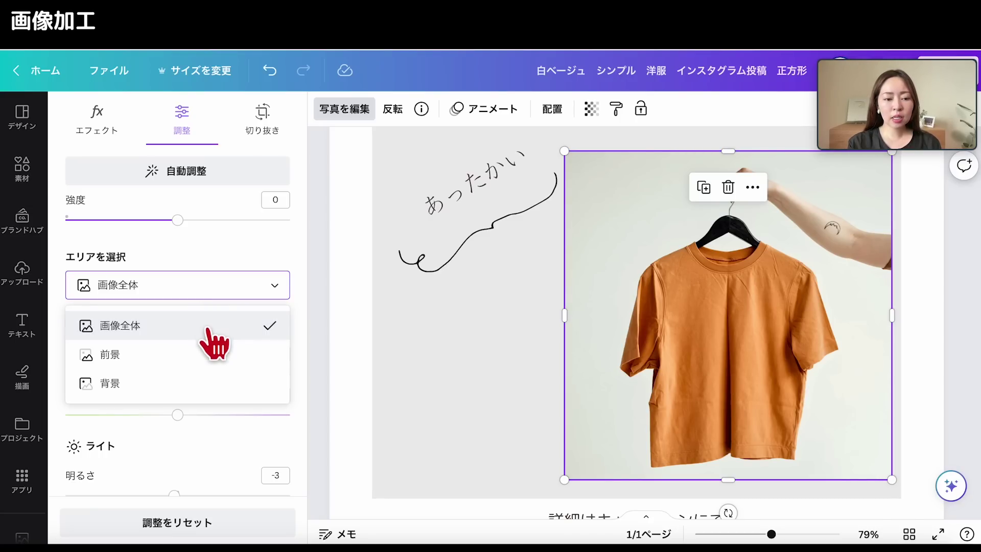
left_click(217, 356)
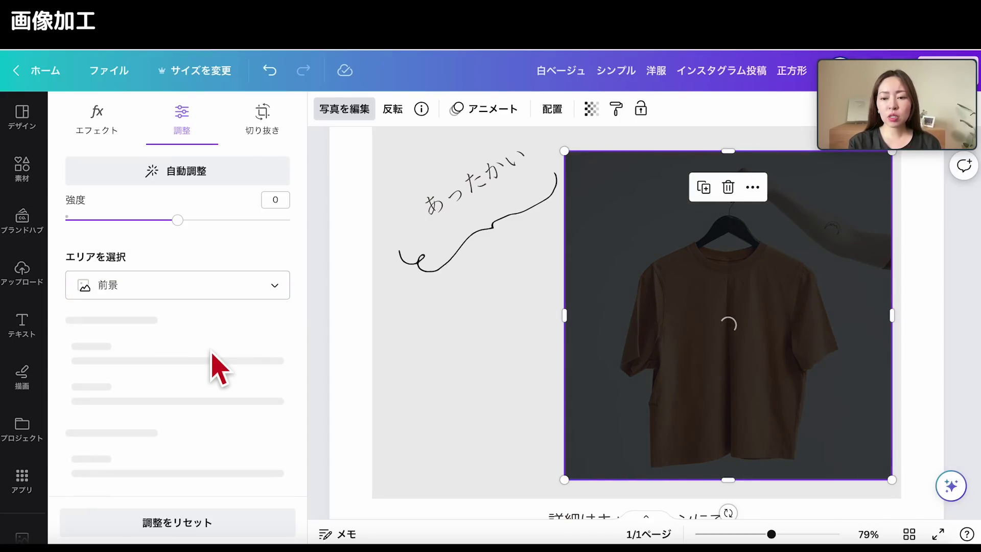
left_click_drag(178, 343, 205, 343)
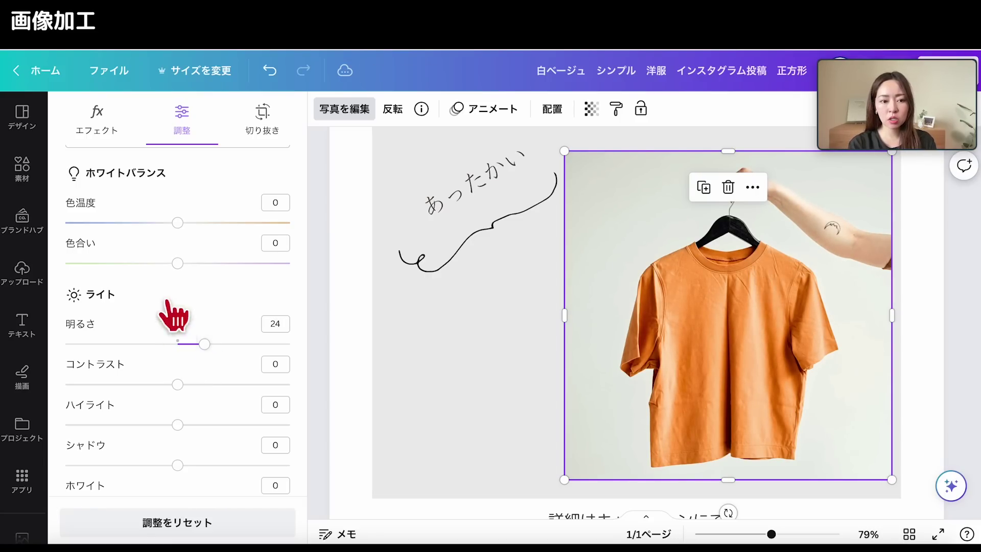
scroll(171, 296, "up", 3)
left_click(185, 292)
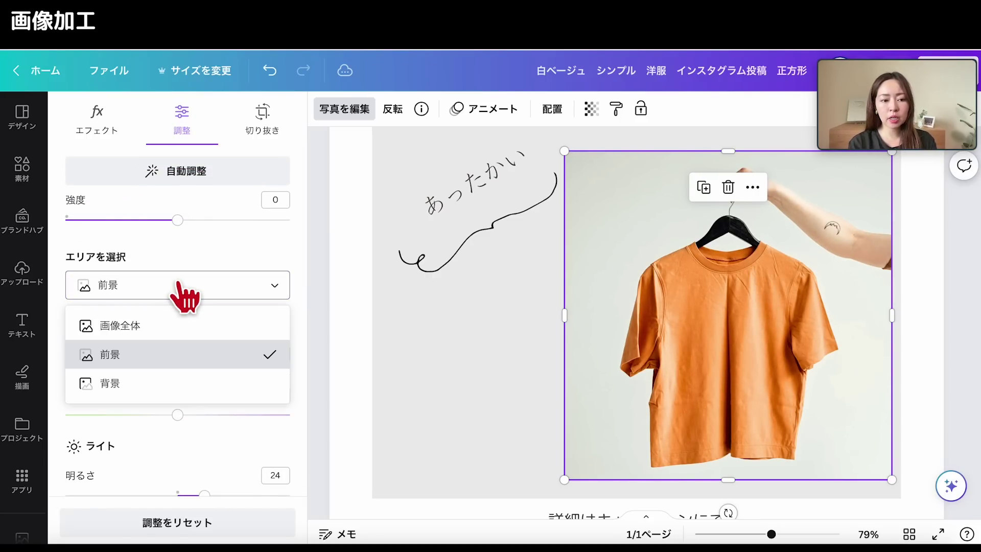
left_click(182, 383)
scroll(179, 404, "down", 2)
scroll(180, 401, "down", 2)
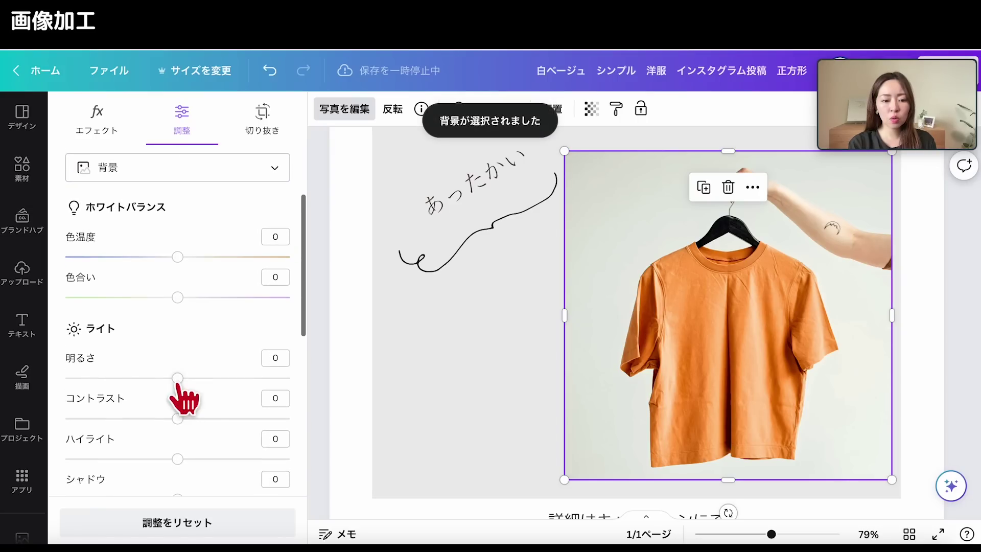
left_click_drag(177, 383, 148, 403)
key("ctrl+z")
key("ctrl+z")
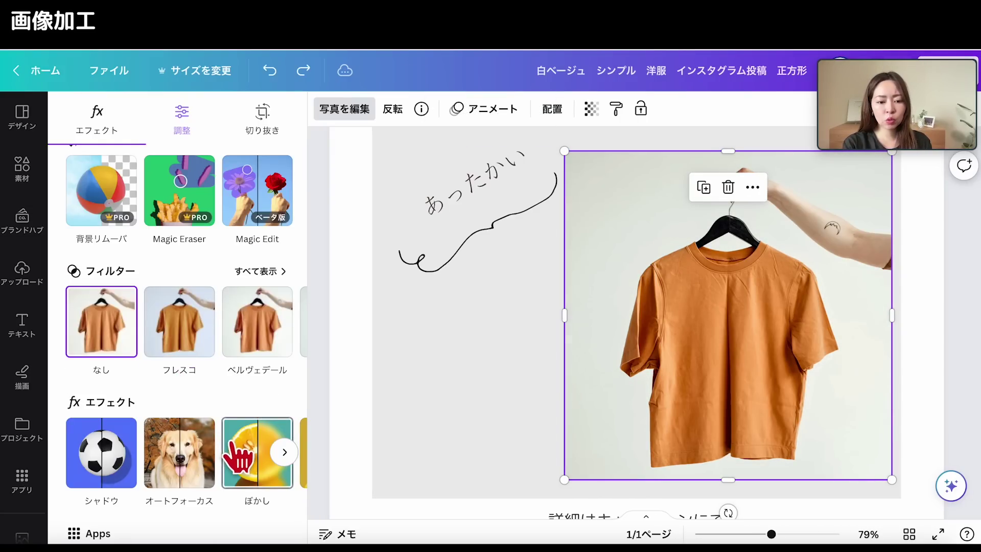
- Apply ぼかし blur to the T-shirt photo with strength 50
left_click(232, 445)
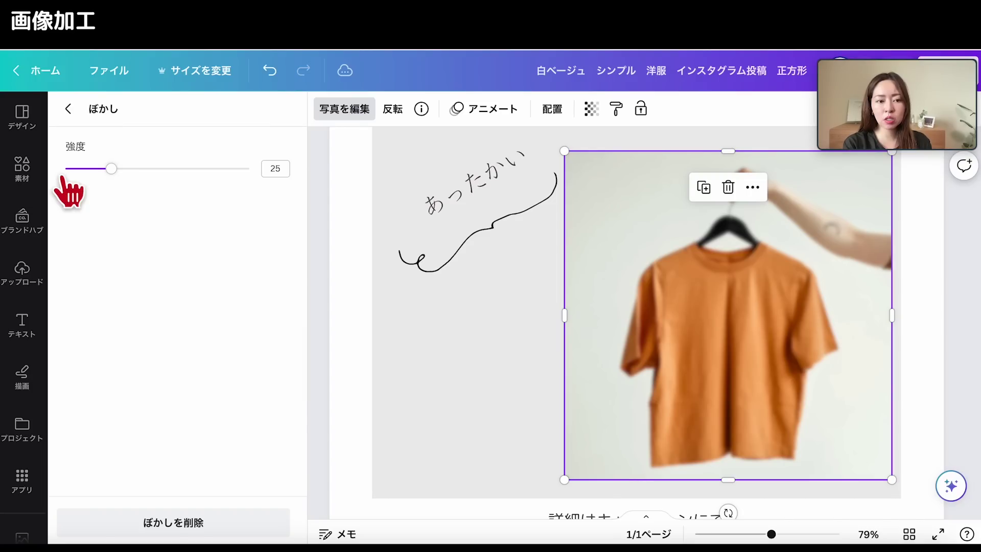
mouse_move(110, 169)
left_mouse_down()
mouse_move(176, 169)
mouse_move(156, 168)
left_mouse_up()
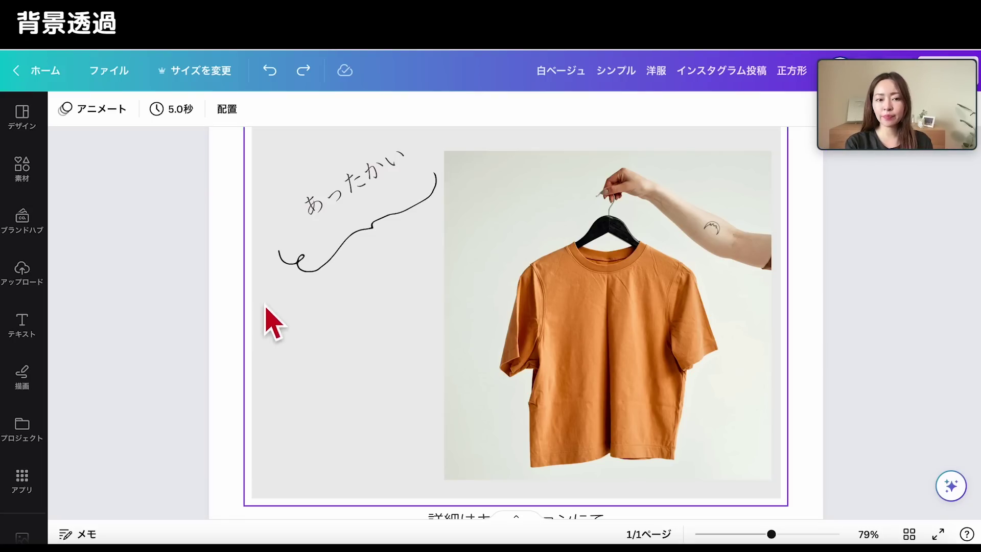
- Remove the T-shirt photo's background with 背景リムーバ and shift the photo left
left_click(631, 323)
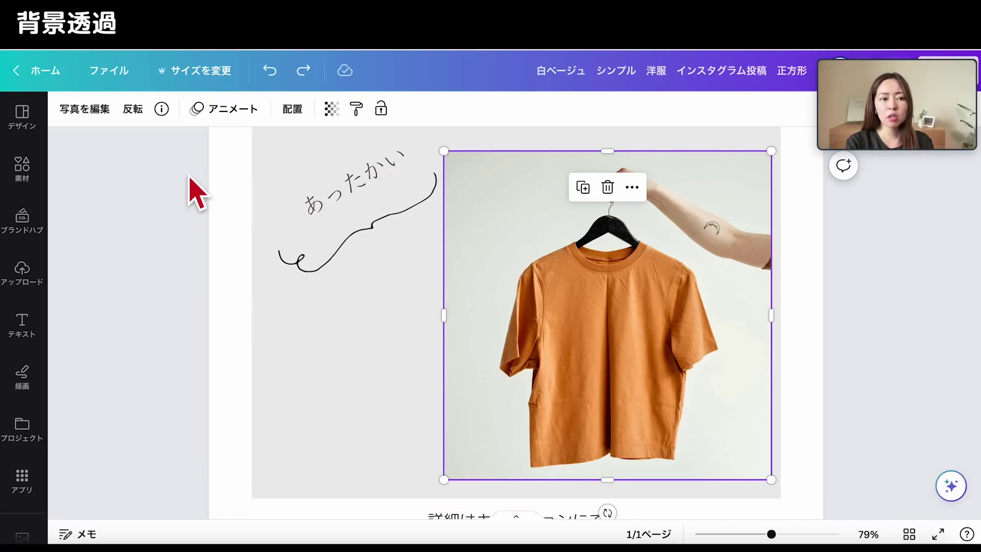
left_click(87, 110)
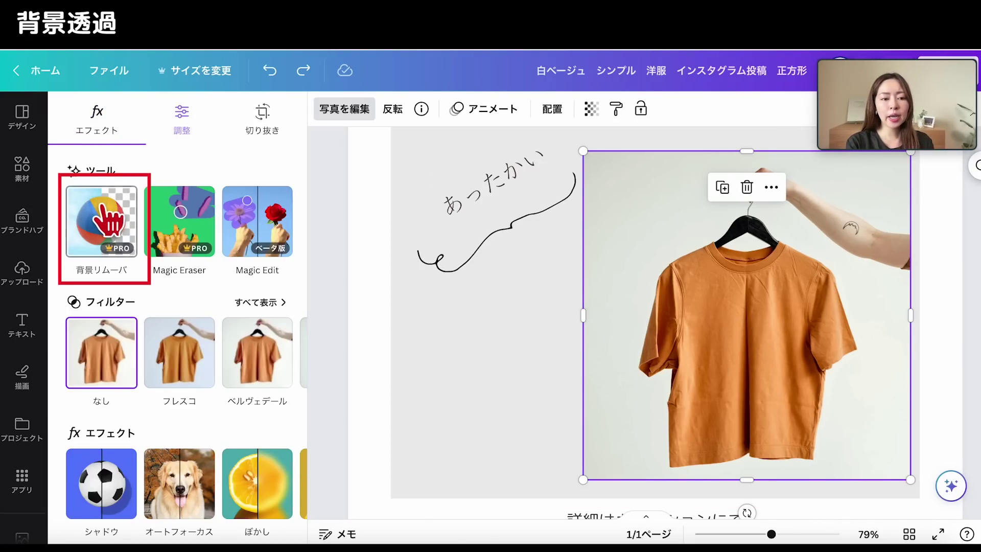
left_click(102, 219)
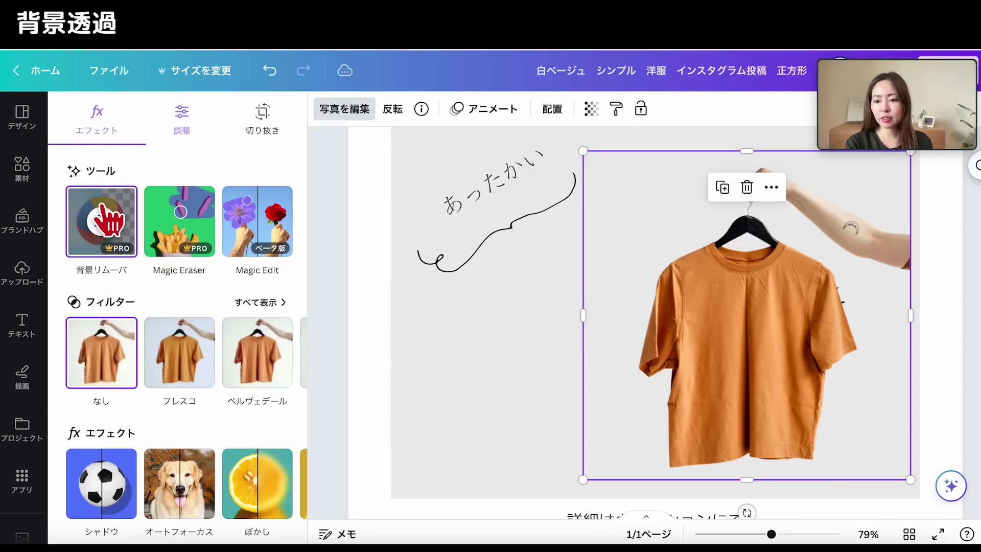
mouse_move(696, 317)
left_mouse_down()
mouse_move(512, 331)
mouse_move(553, 313)
left_mouse_up()
scroll(554, 313, "down", 5)
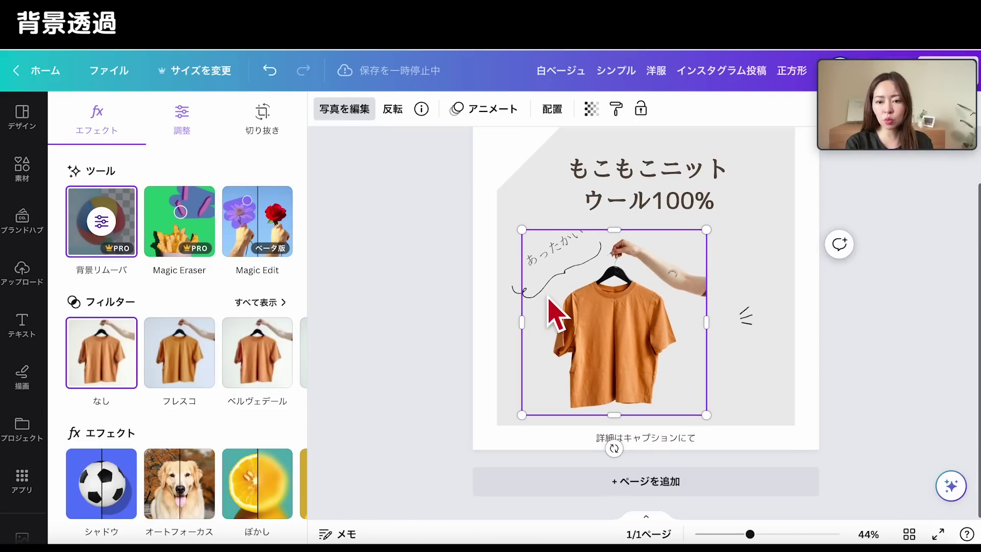
scroll(616, 301, "up", 3)
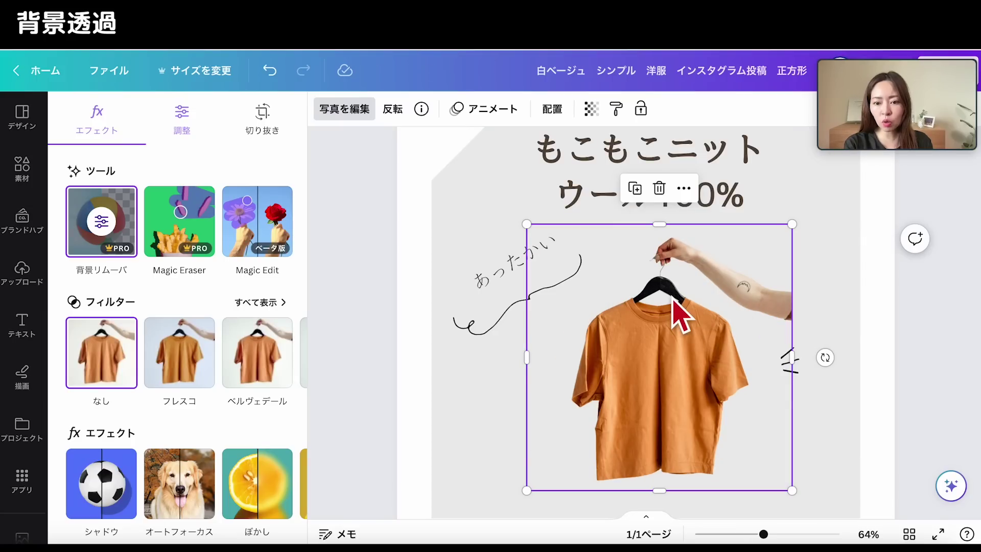
left_click(101, 225)
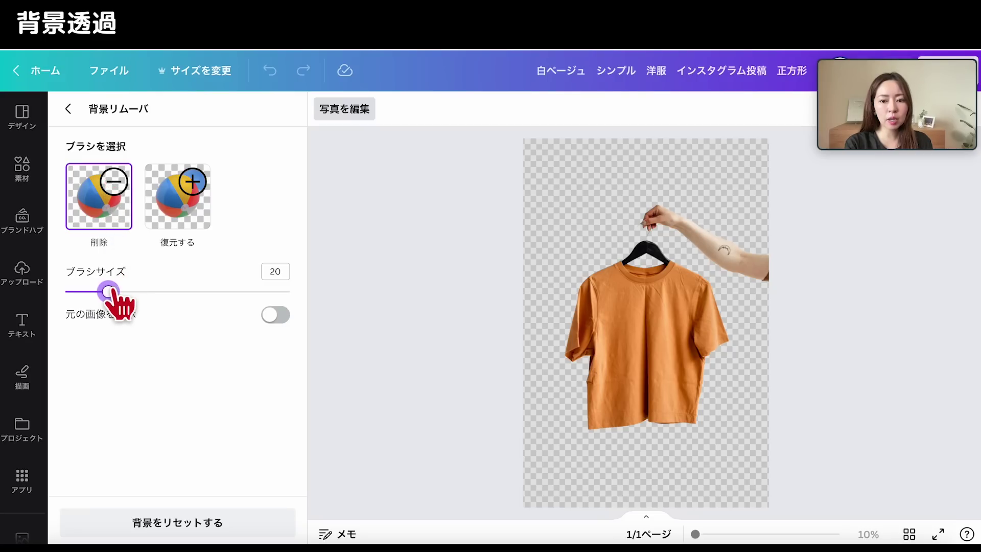
- Erase the hand and arm with a size-42 erase brush, leaving only the shirt on its hanger
left_click_drag(108, 291, 158, 291)
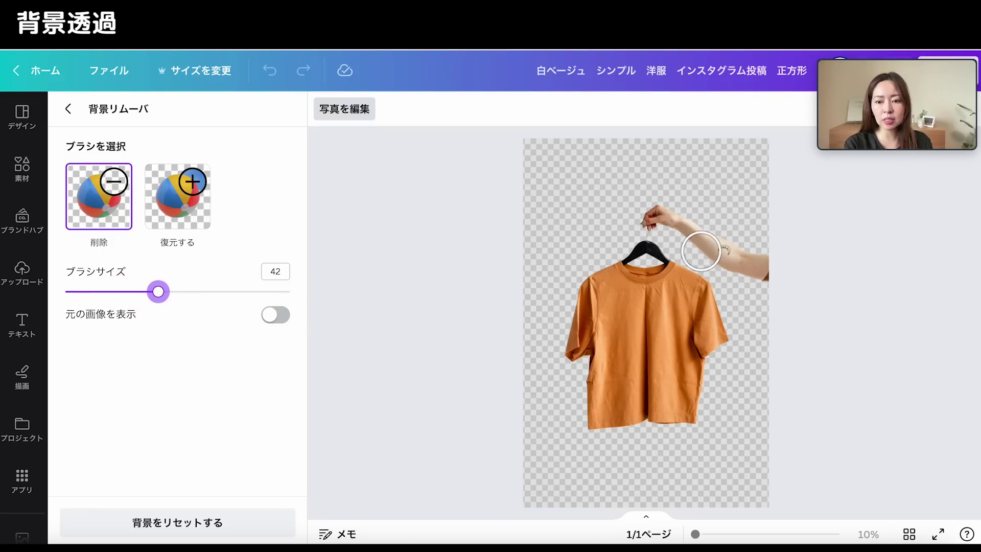
left_click_drag(718, 240, 764, 268)
left_click_drag(722, 241, 670, 218)
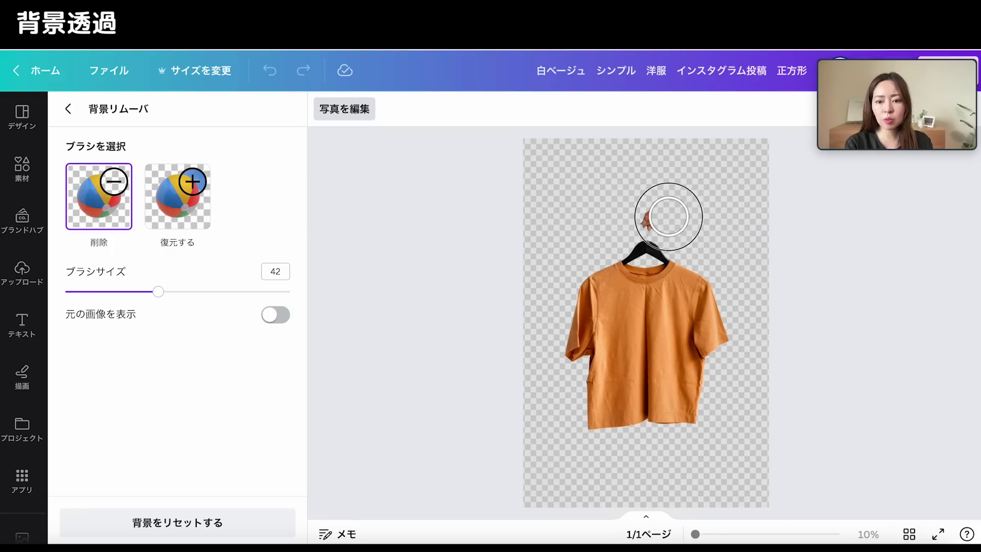
left_click(774, 265)
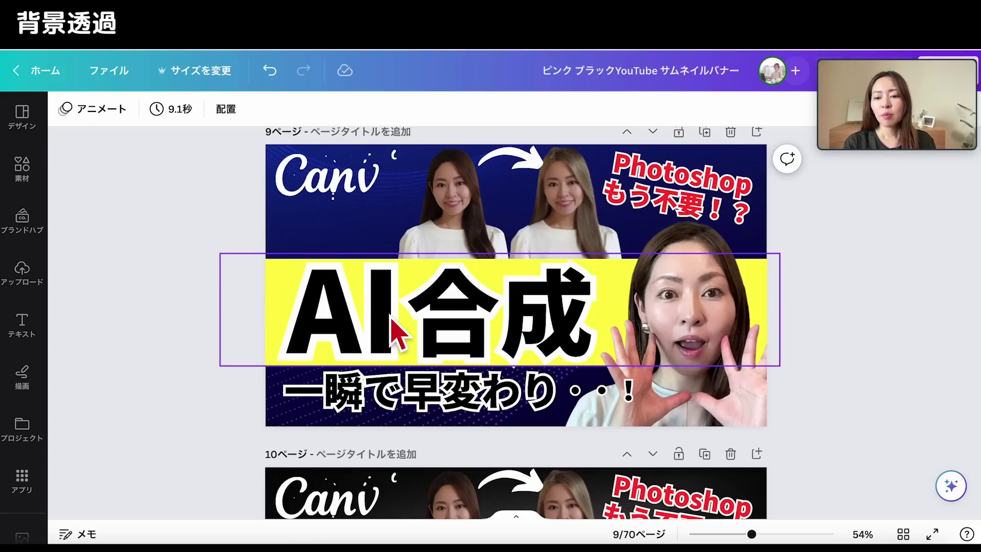
left_click(736, 418)
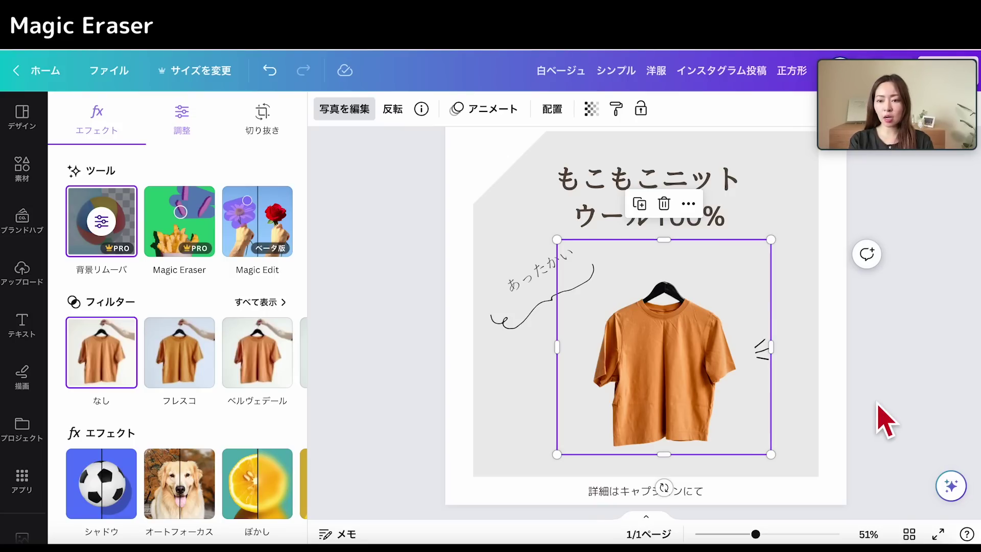
- Add a second page with the arched-building pool photo and open its photo editing tools
scroll(884, 419, "down", 3)
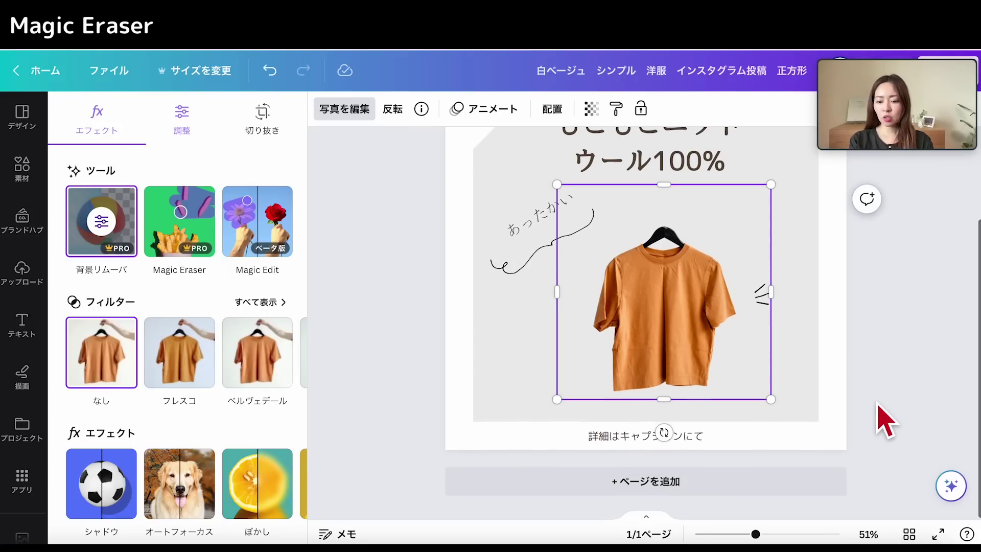
left_click(697, 491)
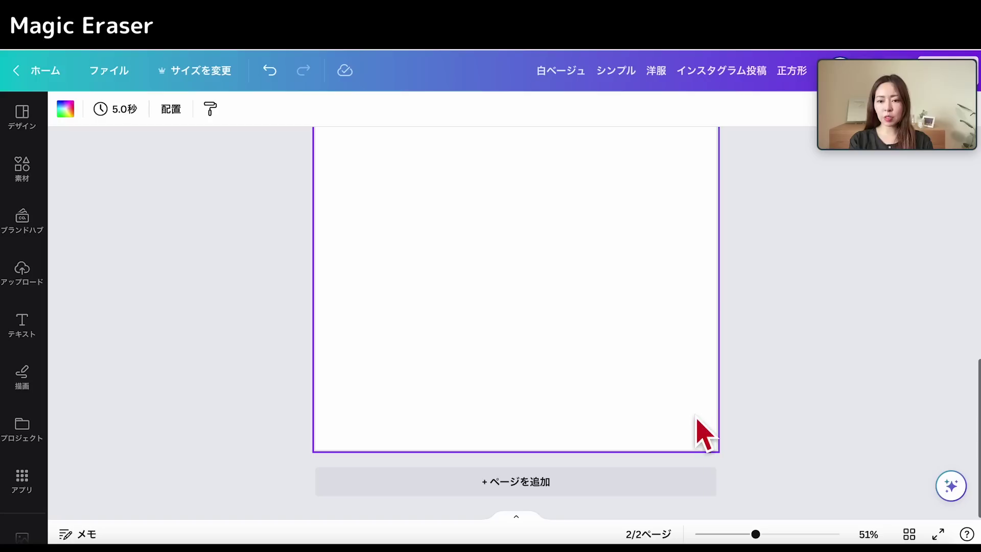
scroll(696, 427, "down", 3)
scroll(634, 351, "up", 1)
scroll(633, 352, "up", 1)
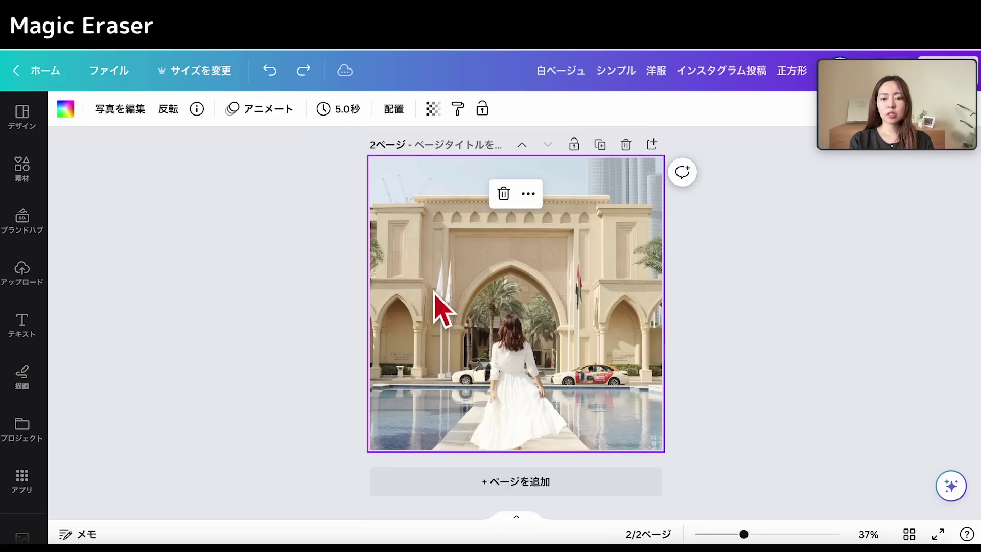
left_click(122, 109)
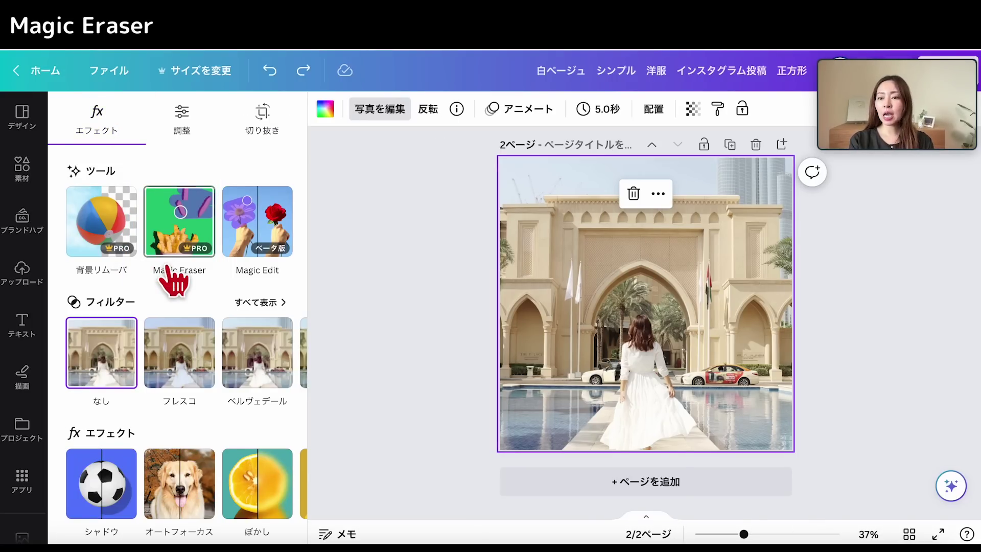
- Use Magic Eraser with a size-29 brush to remove the cars and their water reflections
left_click(180, 219)
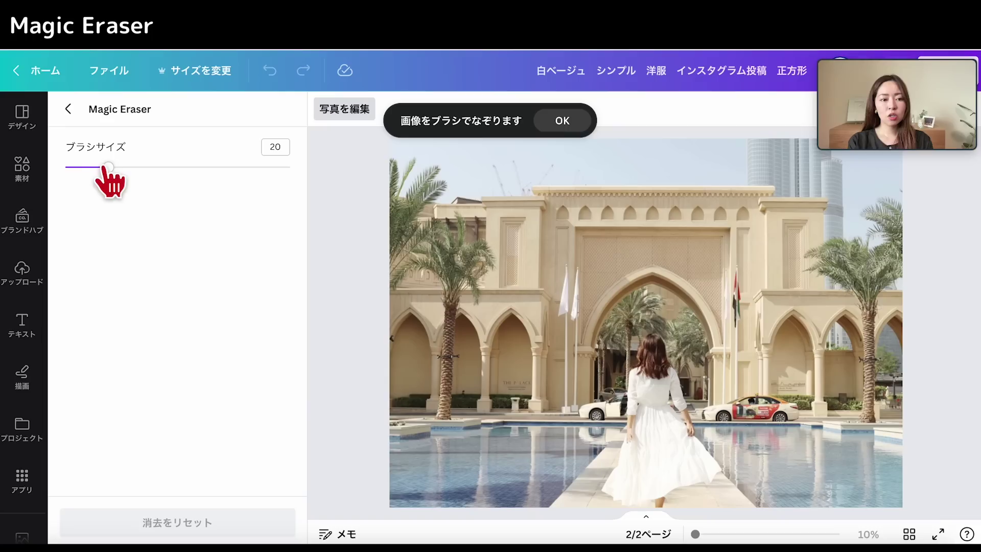
left_click_drag(110, 167, 129, 167)
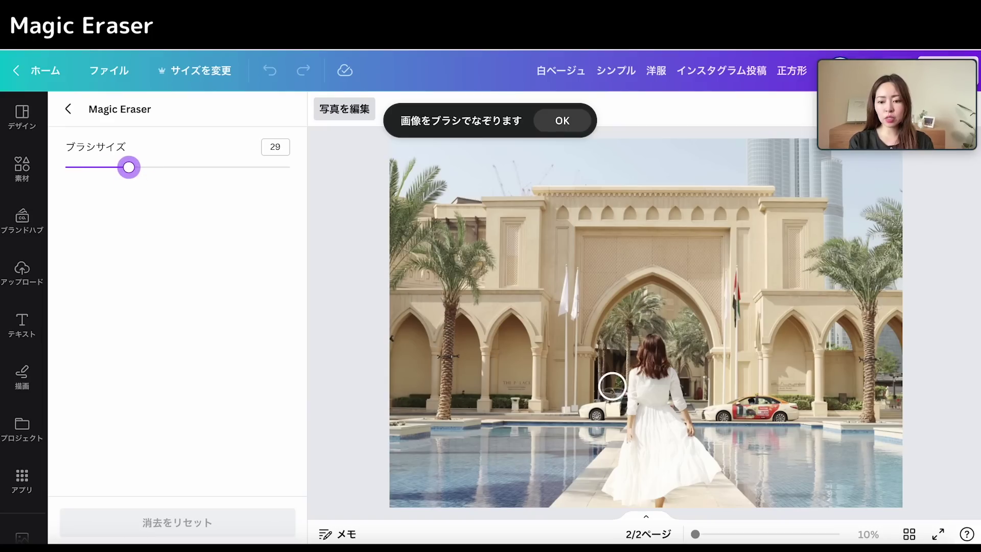
mouse_move(703, 418)
left_mouse_down()
mouse_move(777, 401)
mouse_move(788, 412)
mouse_move(717, 412)
mouse_move(768, 413)
mouse_move(748, 407)
left_mouse_up()
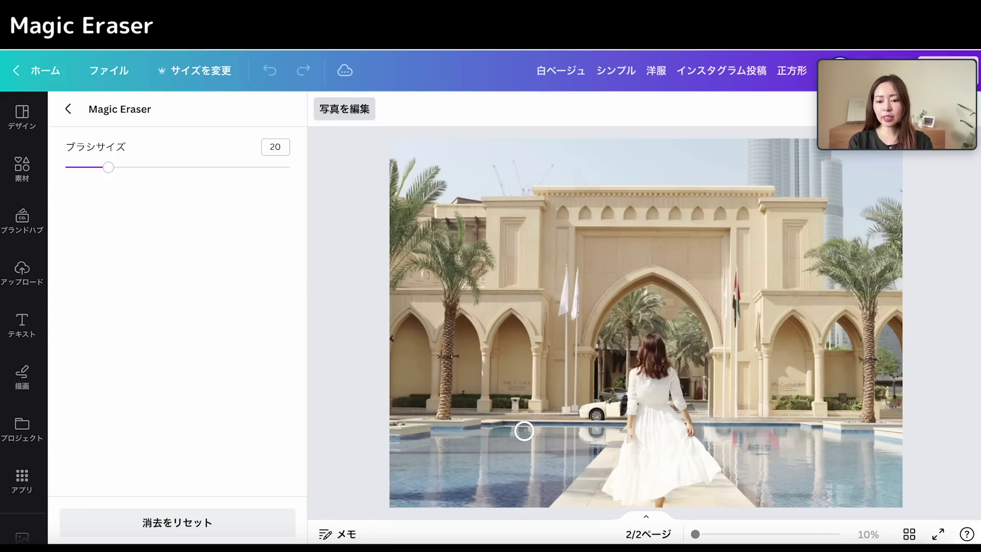
mouse_move(570, 414)
left_mouse_down()
mouse_move(618, 401)
mouse_move(611, 414)
mouse_move(574, 415)
left_mouse_up()
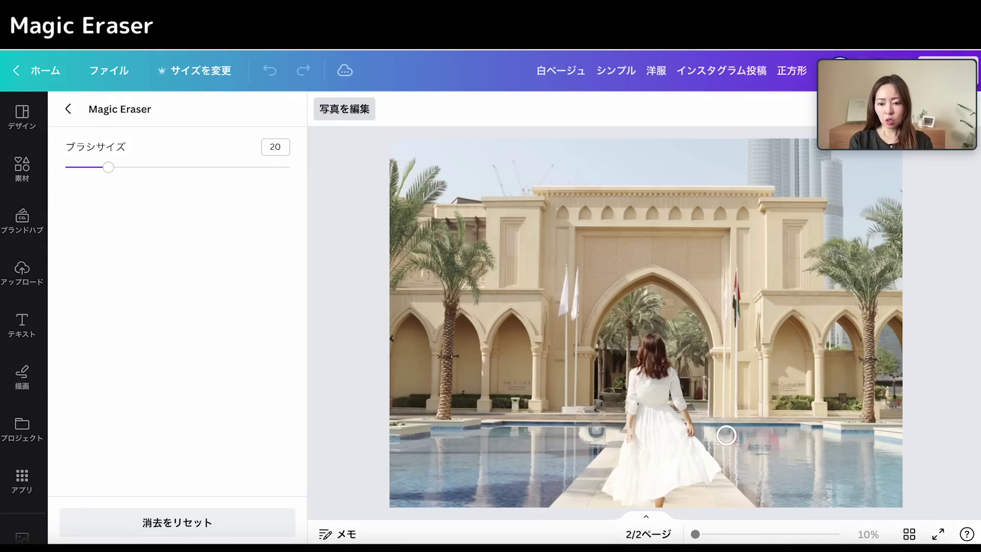
scroll(726, 434, "up", 2)
scroll(725, 432, "up", 2)
mouse_move(718, 432)
left_mouse_down()
mouse_move(853, 454)
mouse_move(838, 453)
left_mouse_up()
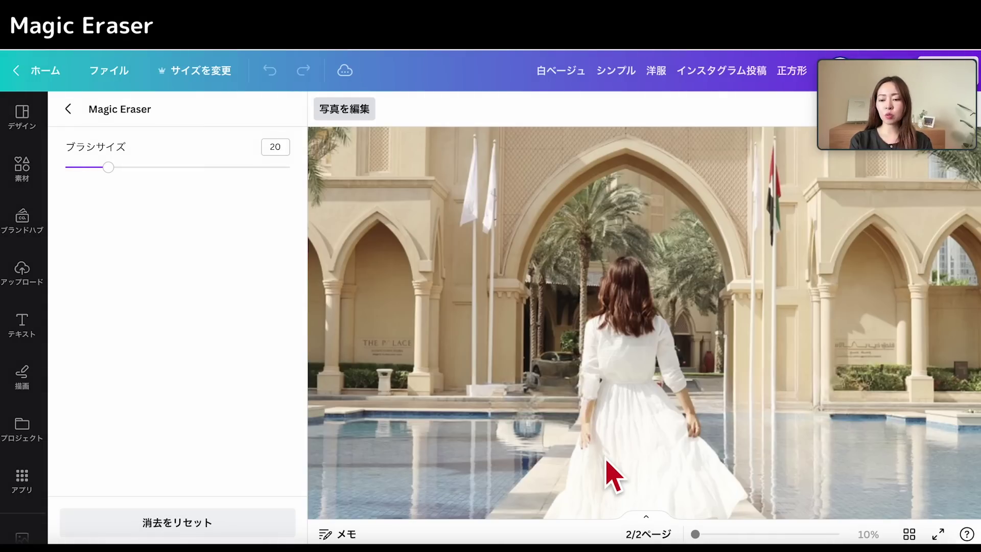
left_click(310, 252)
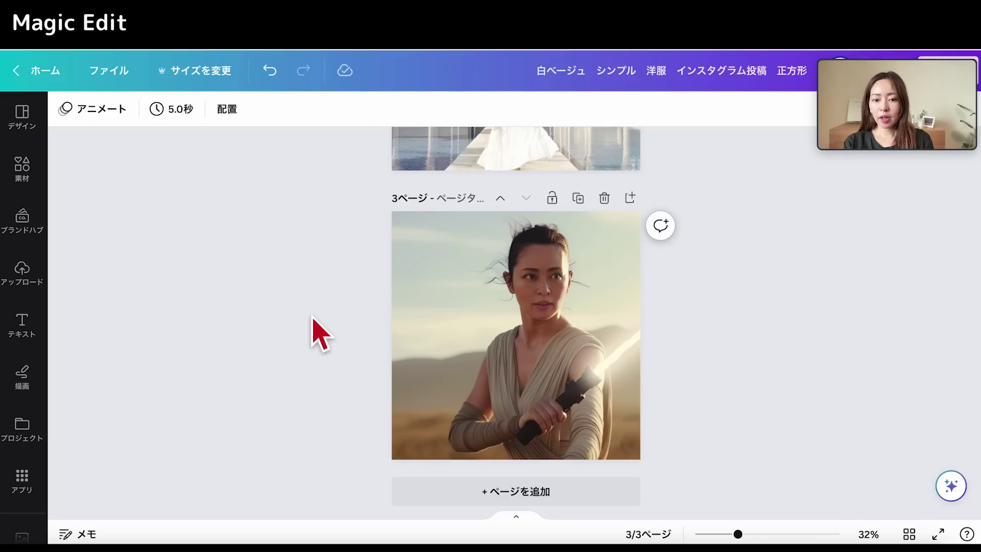
- Start Magic Edit on the page 3 lightsaber portrait and brush over the hair
scroll(313, 328, "up", 2)
scroll(368, 319, "up", 2)
scroll(295, 301, "down", 1)
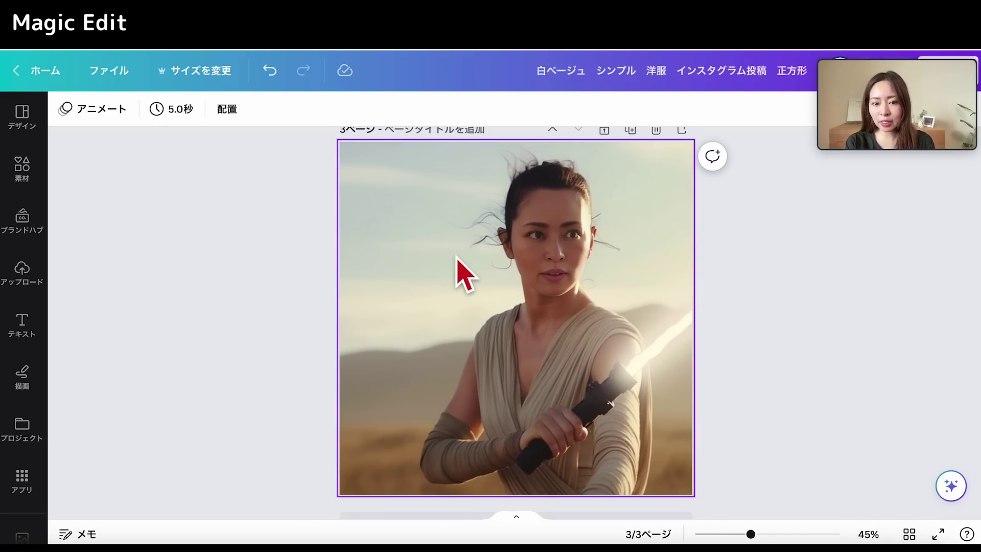
left_click(468, 240)
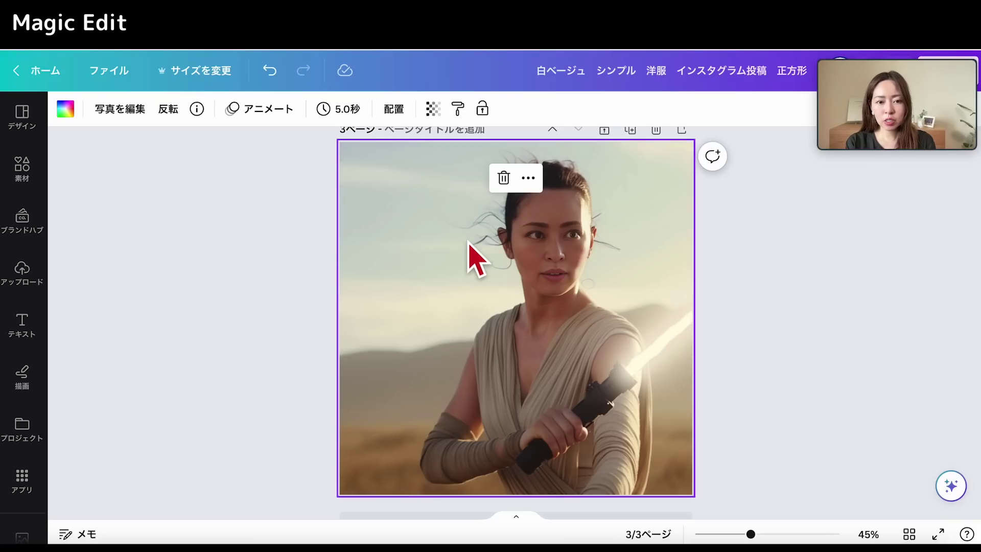
left_click(133, 112)
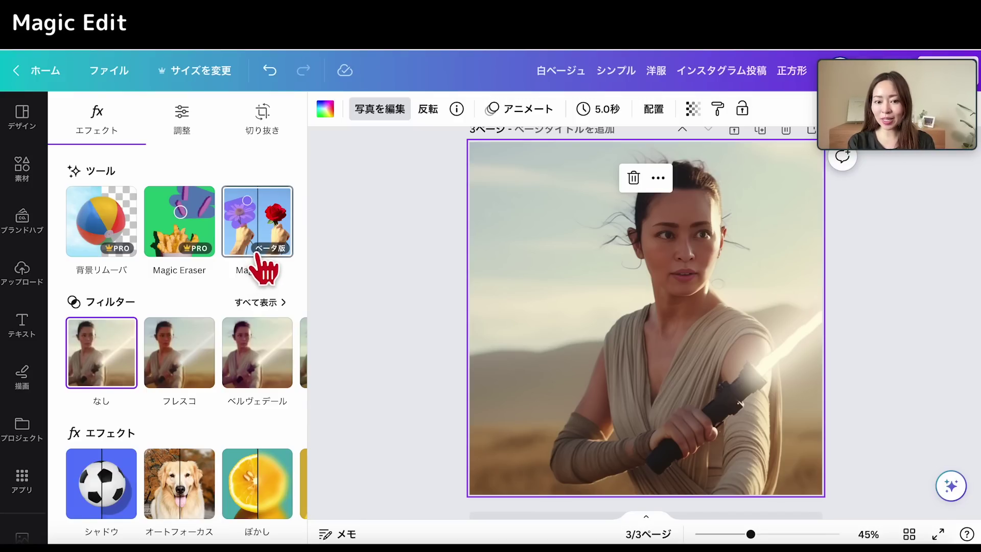
left_click(258, 255)
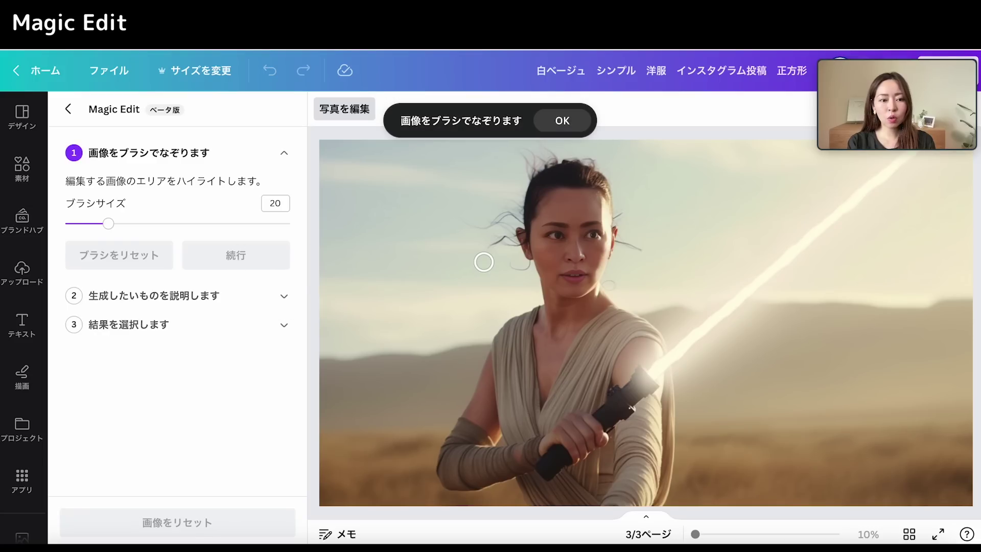
mouse_move(518, 228)
left_mouse_down()
mouse_move(550, 167)
mouse_move(562, 177)
mouse_move(565, 169)
mouse_move(609, 189)
mouse_move(615, 236)
mouse_move(644, 253)
left_mouse_up()
- Generate '金髪' blonde hair variants, pick the fourth result and apply it
left_click(244, 258)
left_click(234, 276)
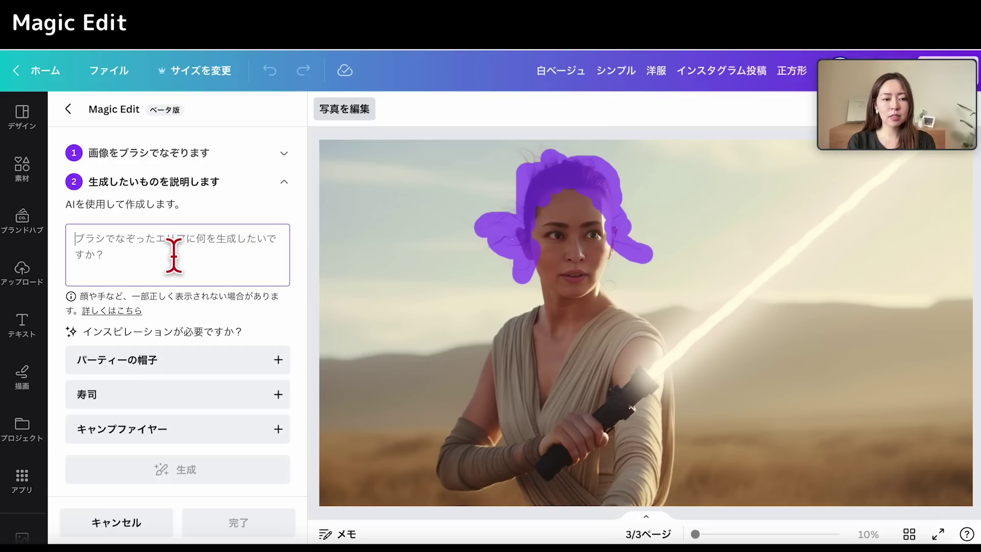
type("金髪")
left_click_drag(129, 255, 66, 258)
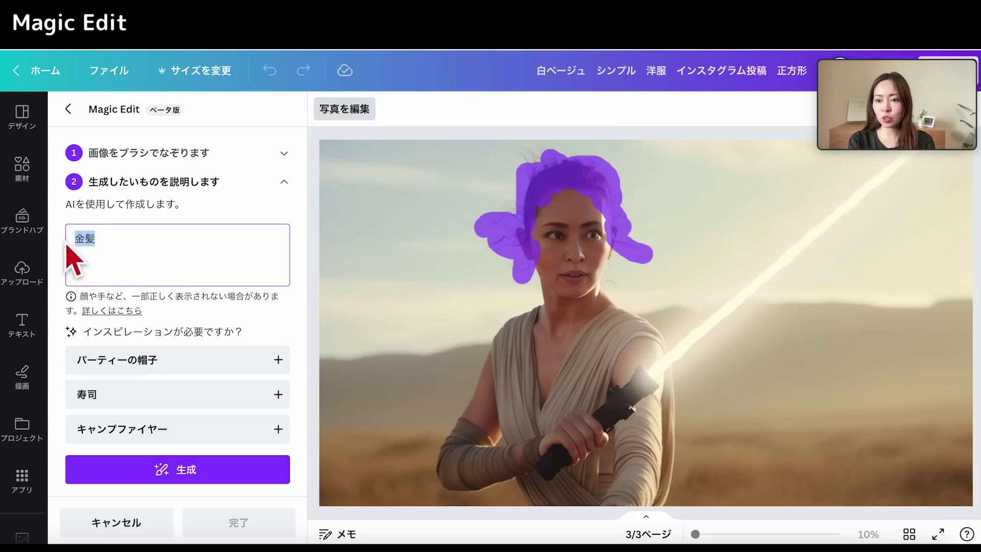
left_click(184, 471)
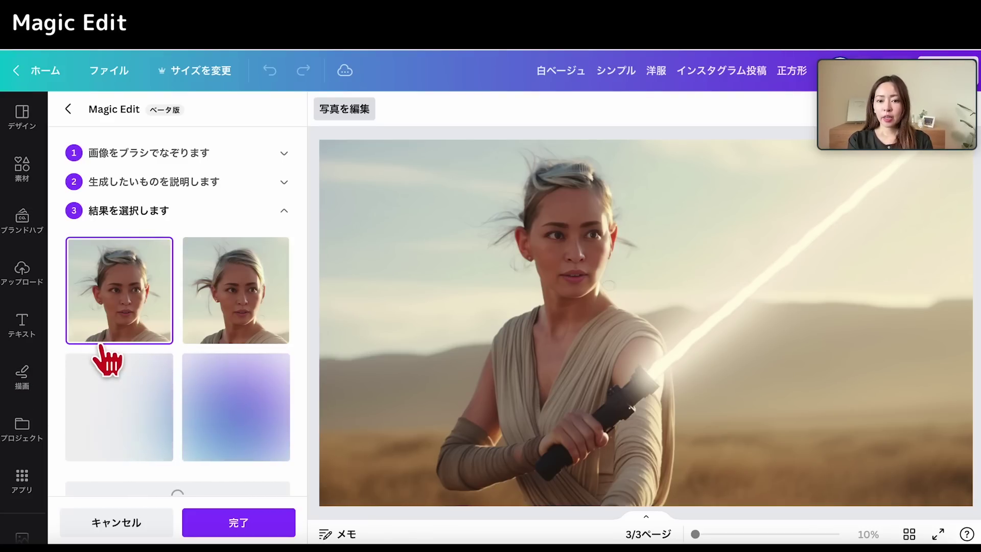
left_click(203, 329)
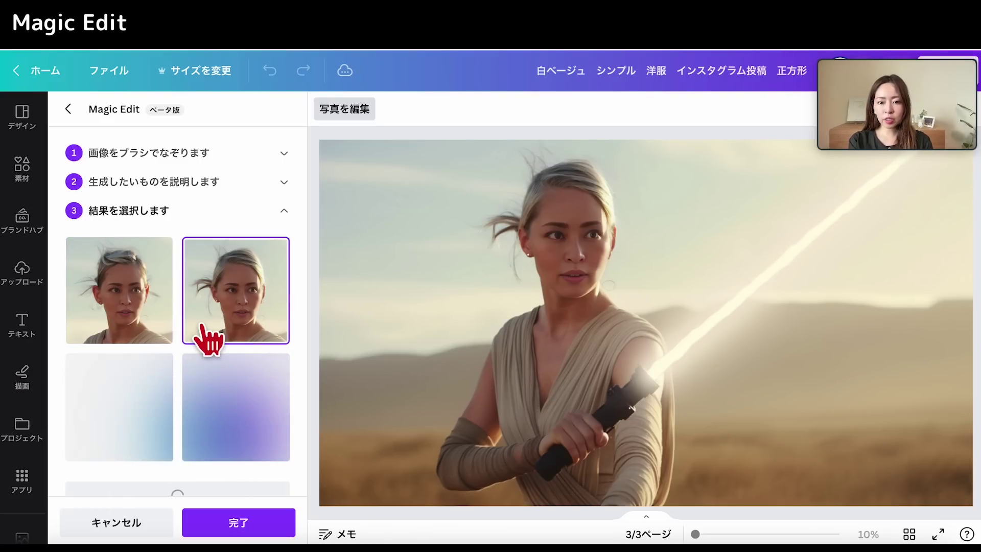
left_click(135, 398)
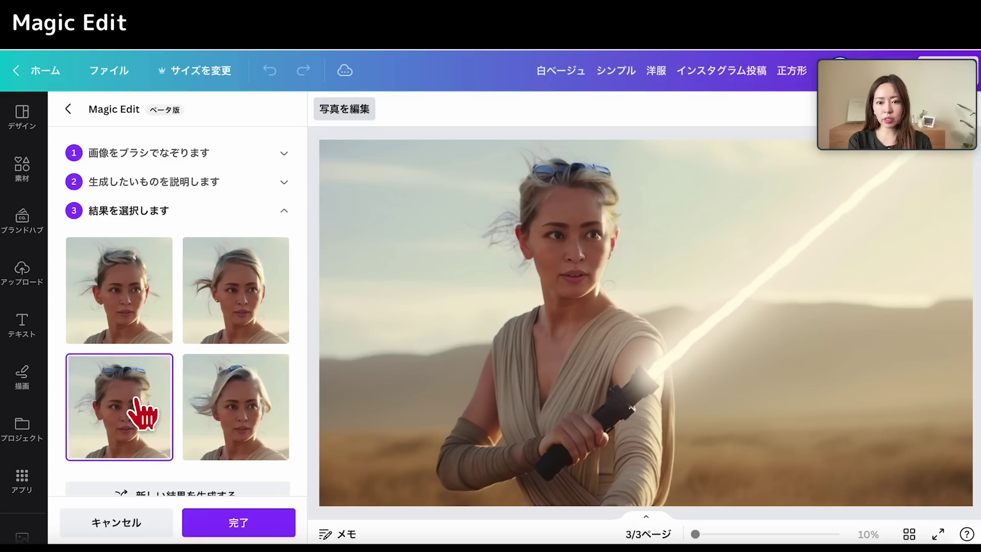
left_click(225, 406)
left_click(238, 522)
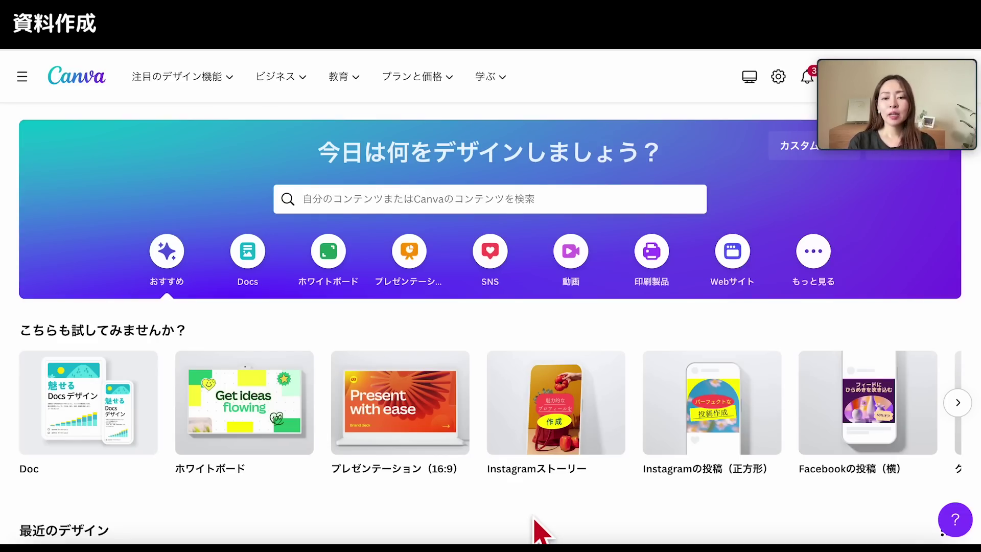
left_click(412, 261)
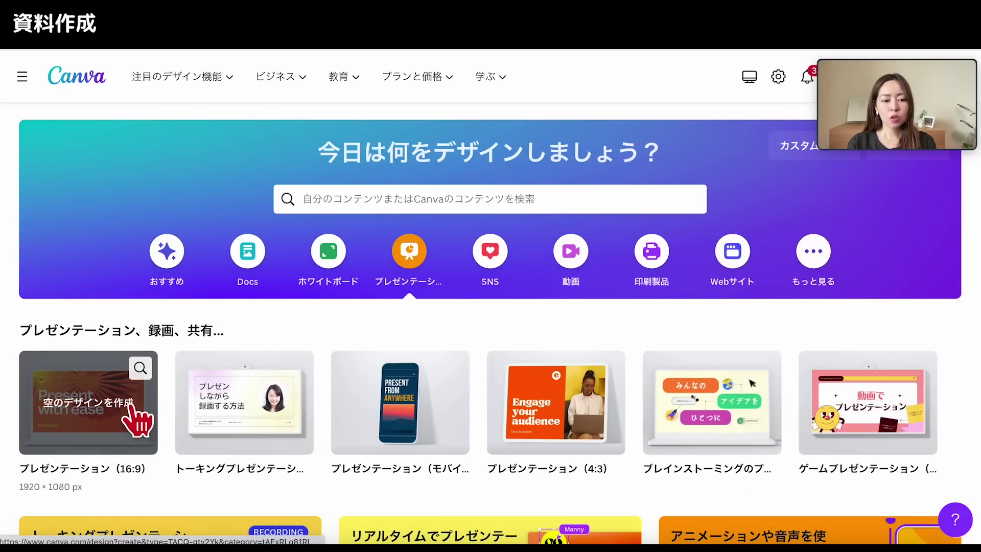
left_click(142, 368)
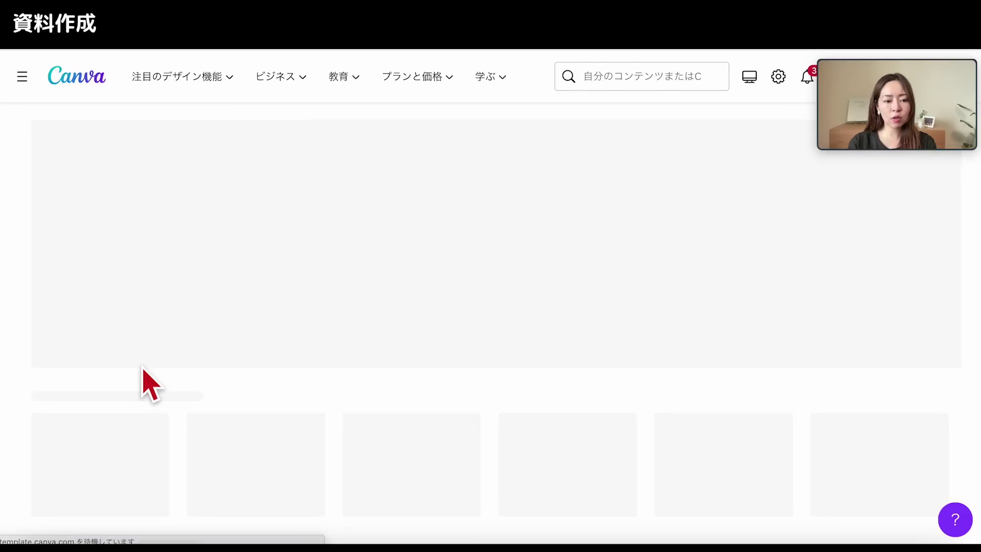
scroll(255, 393, "down", 3)
scroll(376, 405, "down", 2)
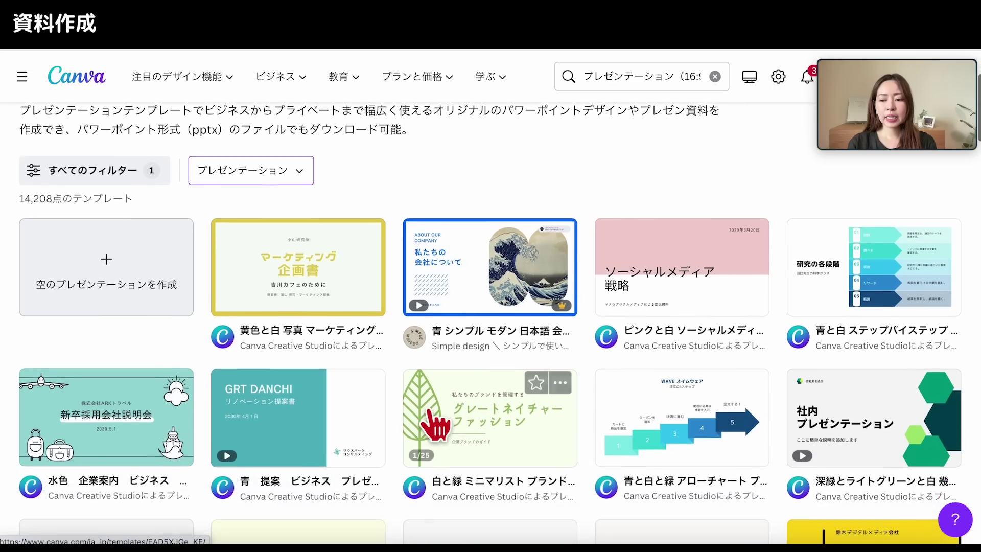
scroll(536, 444, "down", 2)
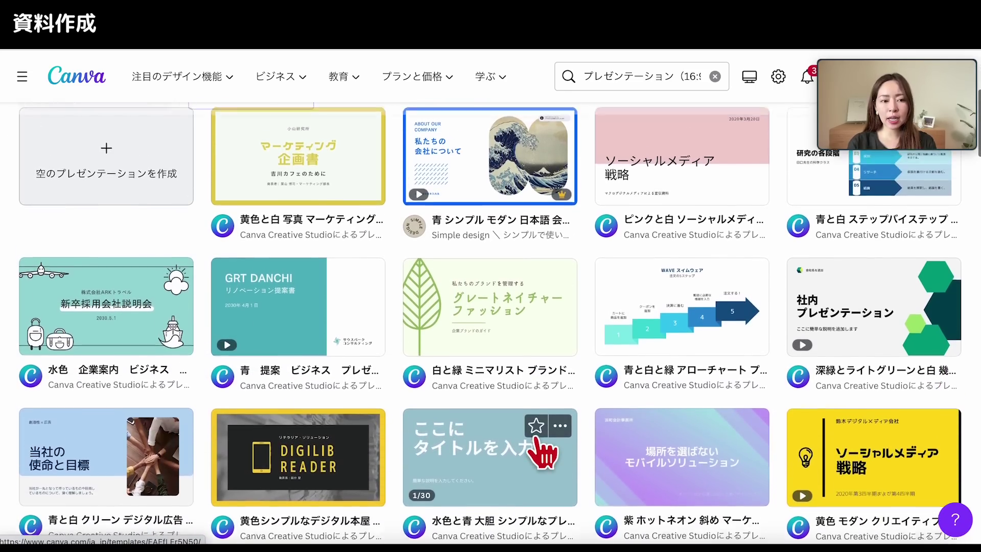
scroll(541, 443, "up", 1)
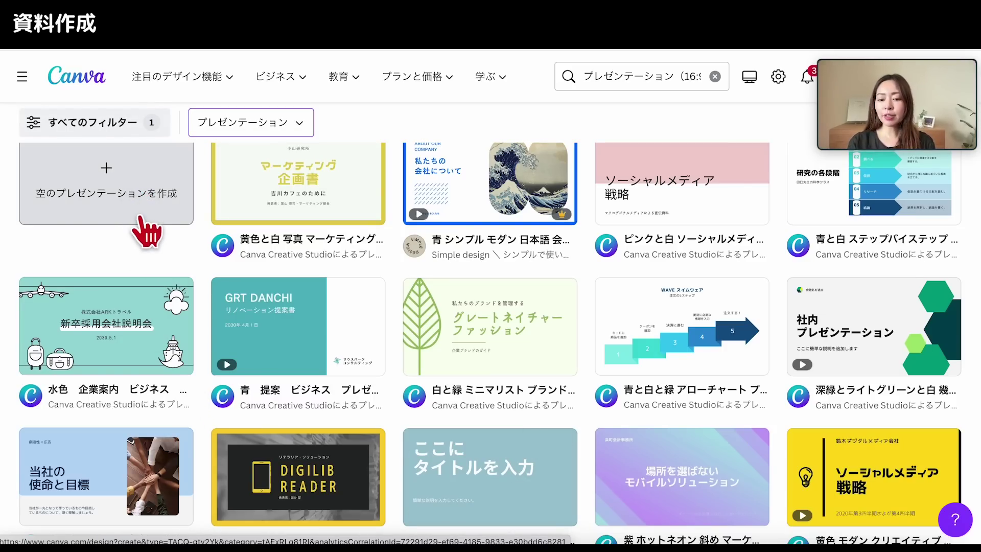
scroll(158, 262, "up", 2)
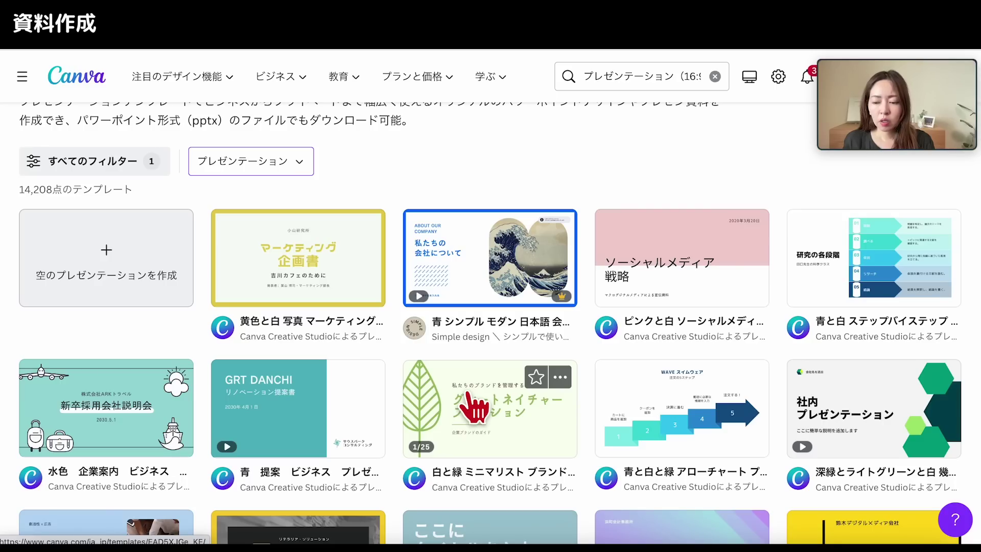
- Open the 深緑とライトグリーン geometric business presentation template for editing, then go back home
left_click(848, 401)
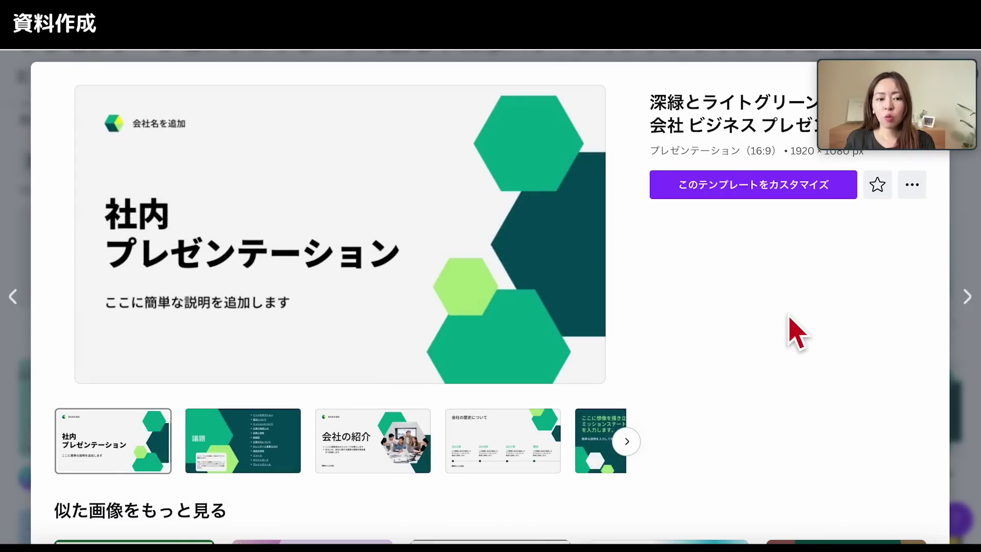
left_click(770, 185)
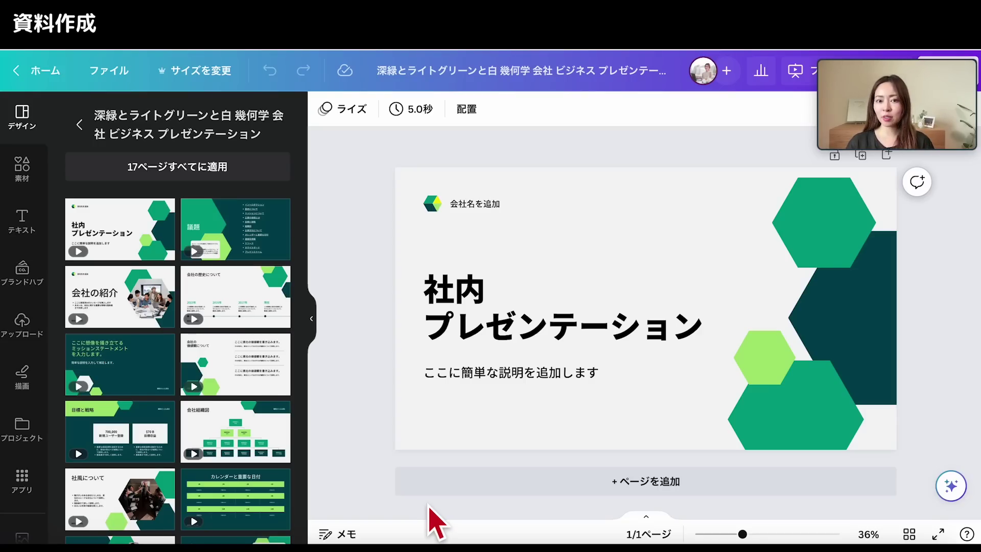
left_click(33, 72)
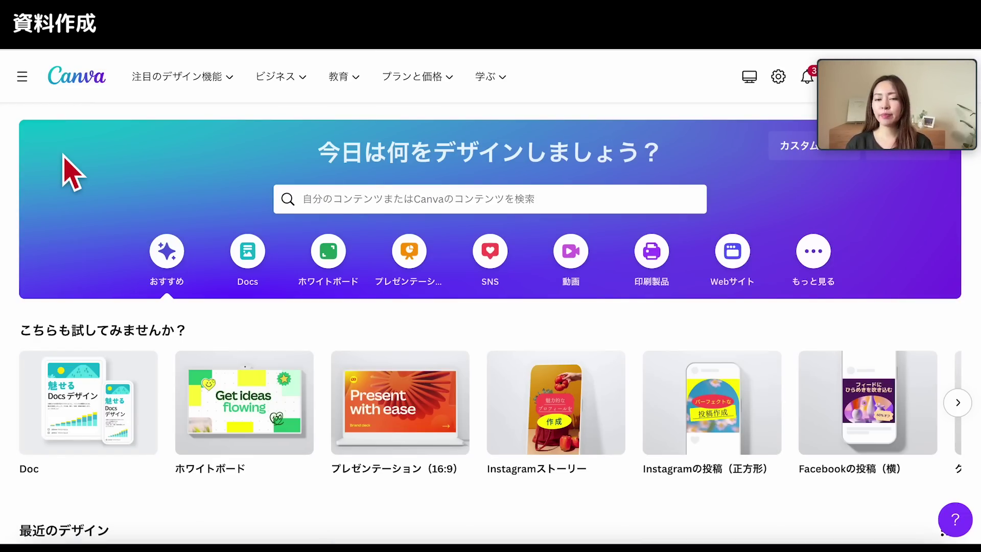
- Switch the account interface language to English (Australia) in Account settings
left_click(947, 77)
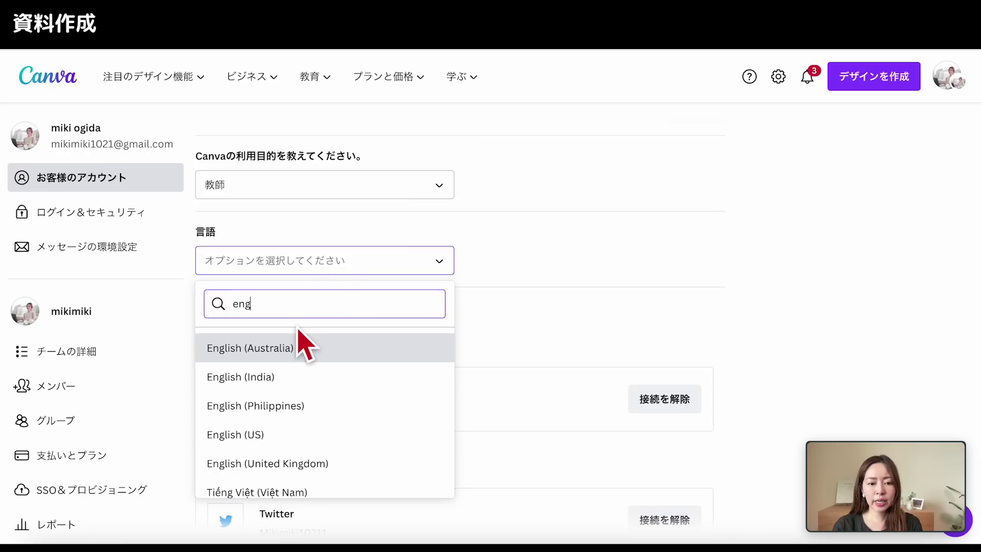
left_click(294, 350)
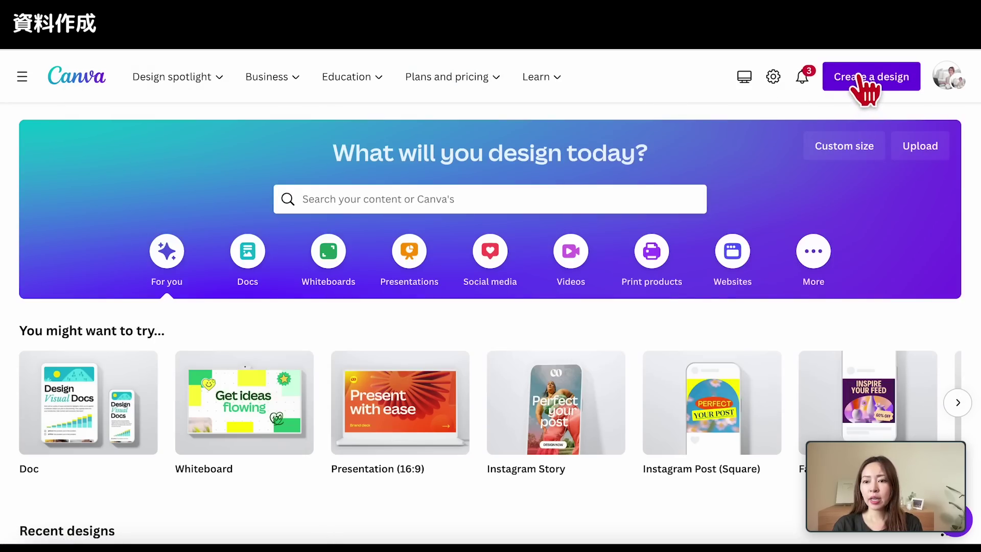
- Create a blank Presentation (16:9) design by searching 'pre' under Create a design
left_click(864, 86)
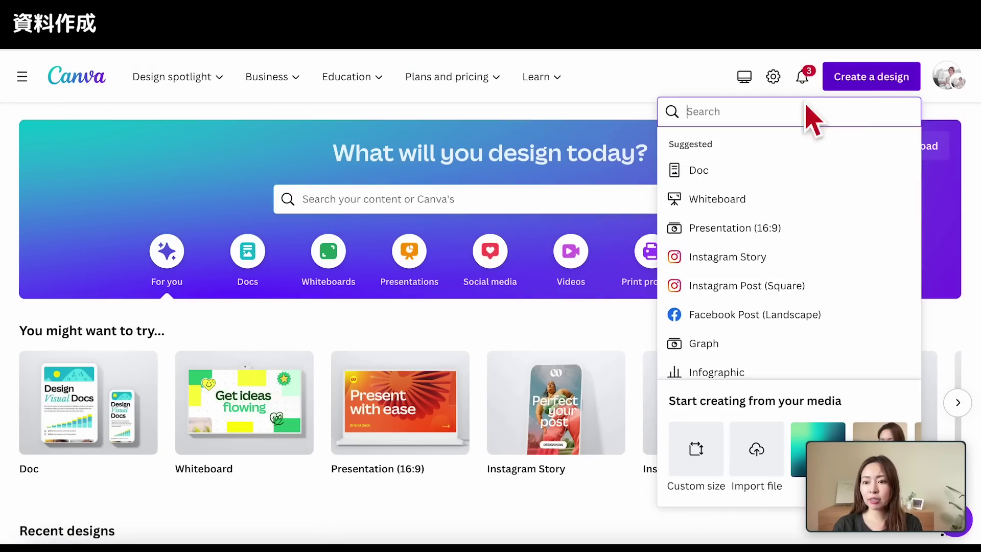
type("pr")
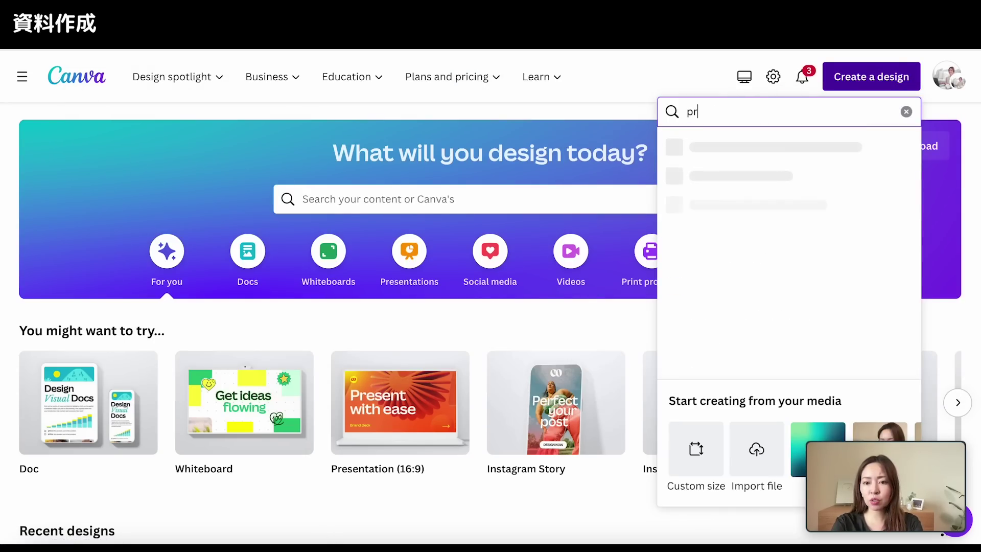
type("e")
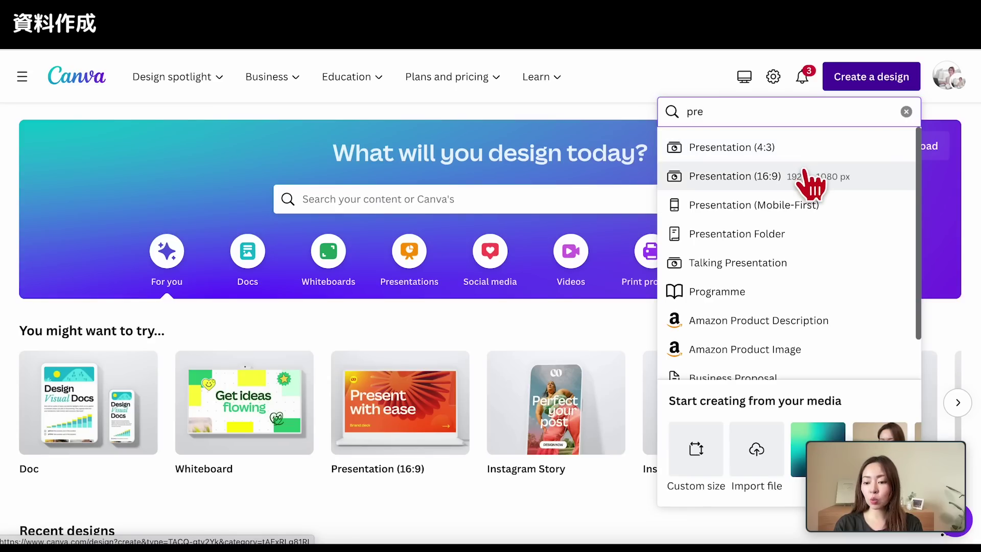
left_click(806, 174)
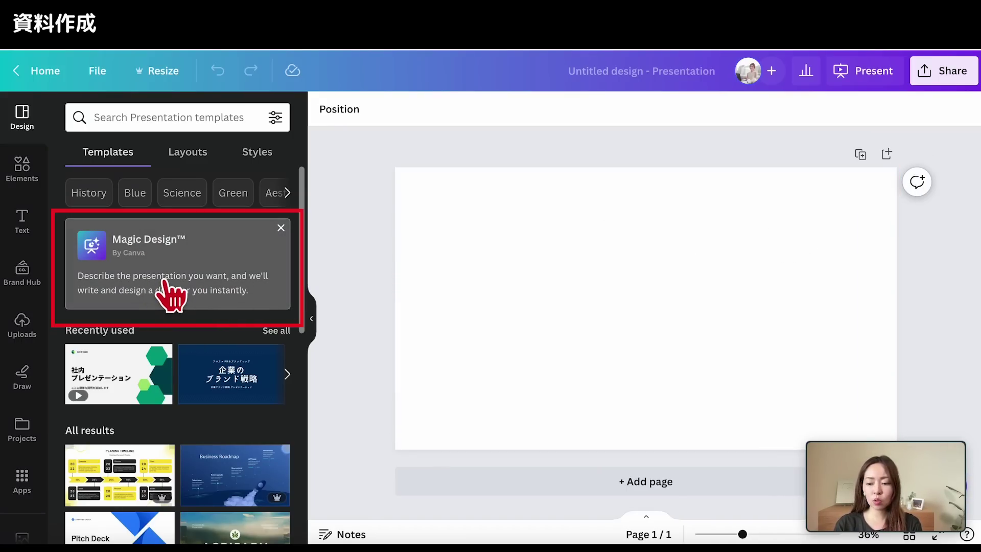
- Prompt Magic Design for a 'five rules' web-design deck: alignment, colour, layout, fonts, target audience
left_click(171, 294)
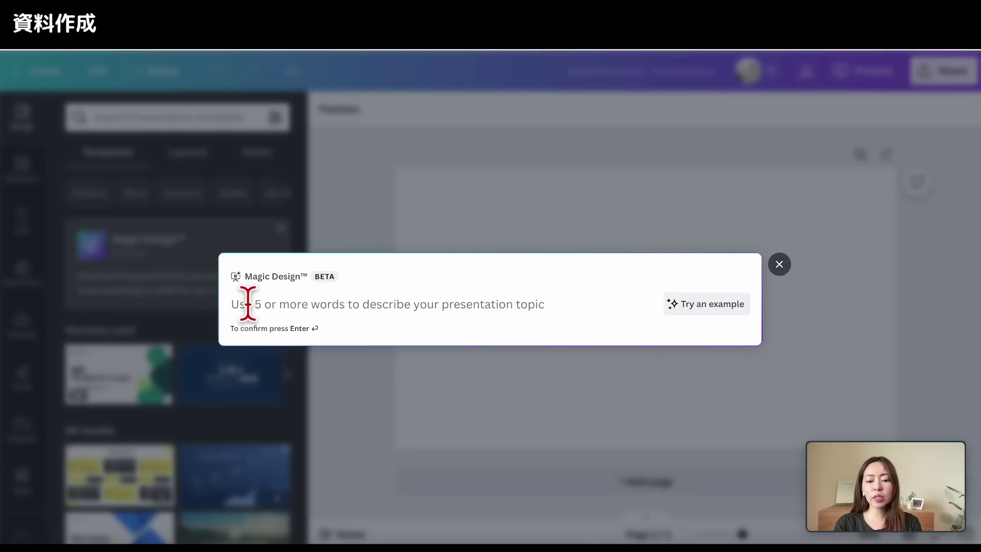
type("Webデザインを学びたい人向けに「5つのルール」テーマにしたプレゼン資料1つ目整列　2つ目は配色　3つ目はレイアウト　4つ目はフォント　5つ目はターゲット")
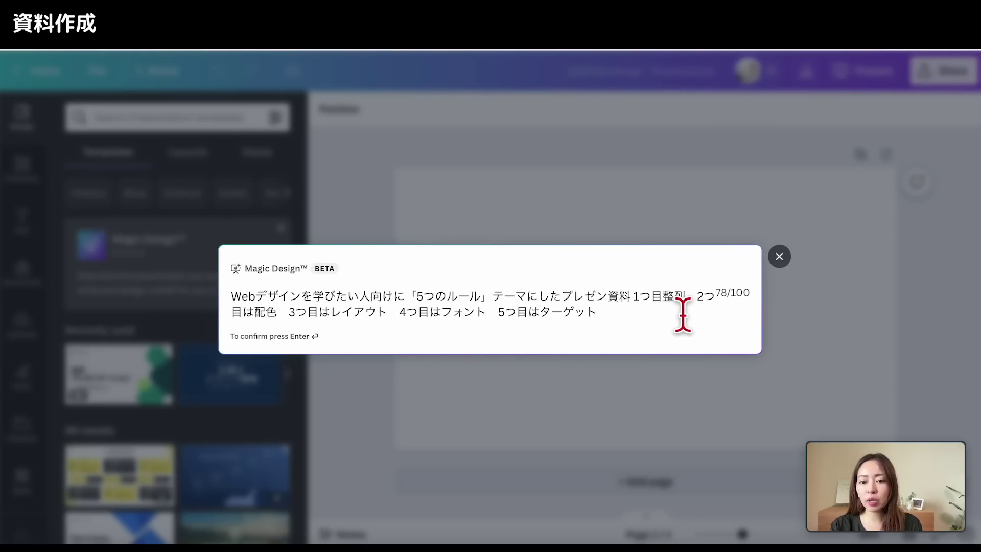
key("Return")
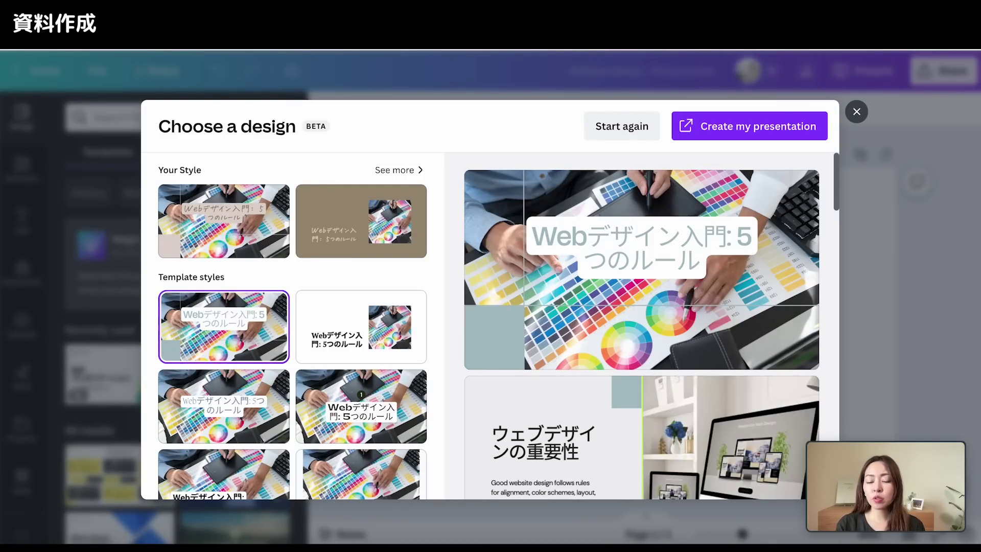
- Browse the Magic Design style previews and build the 10-page Webデザイン入門: 5つのルール deck
scroll(562, 337, "down", 3)
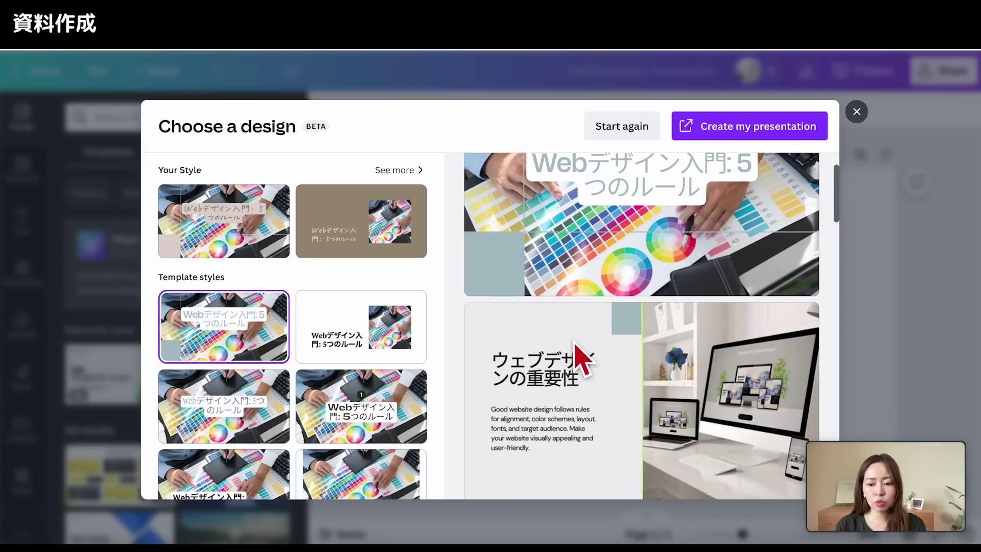
scroll(577, 349, "down", 1)
scroll(585, 352, "down", 1)
scroll(588, 357, "down", 1)
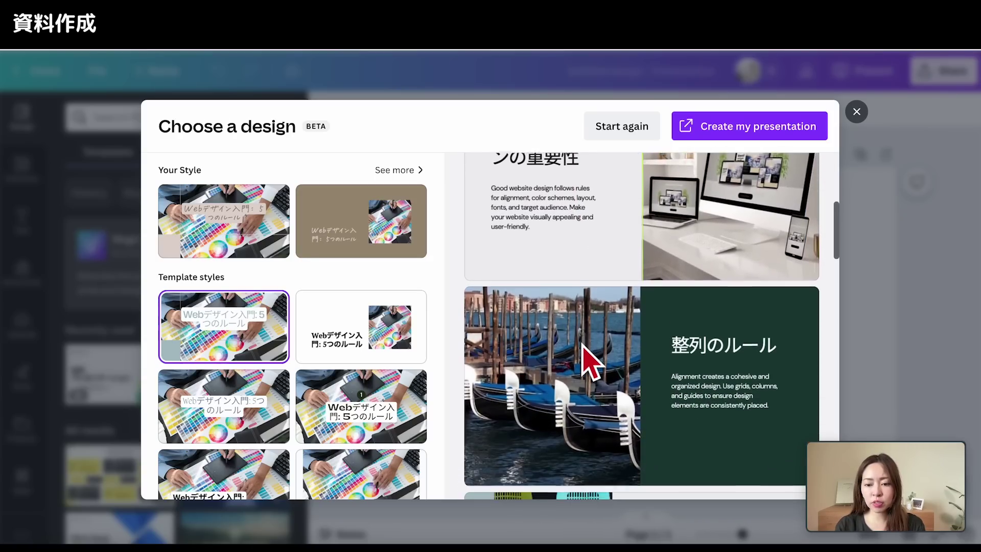
scroll(595, 368, "down", 1)
scroll(606, 394, "down", 4)
scroll(611, 400, "down", 1)
scroll(618, 404, "down", 2)
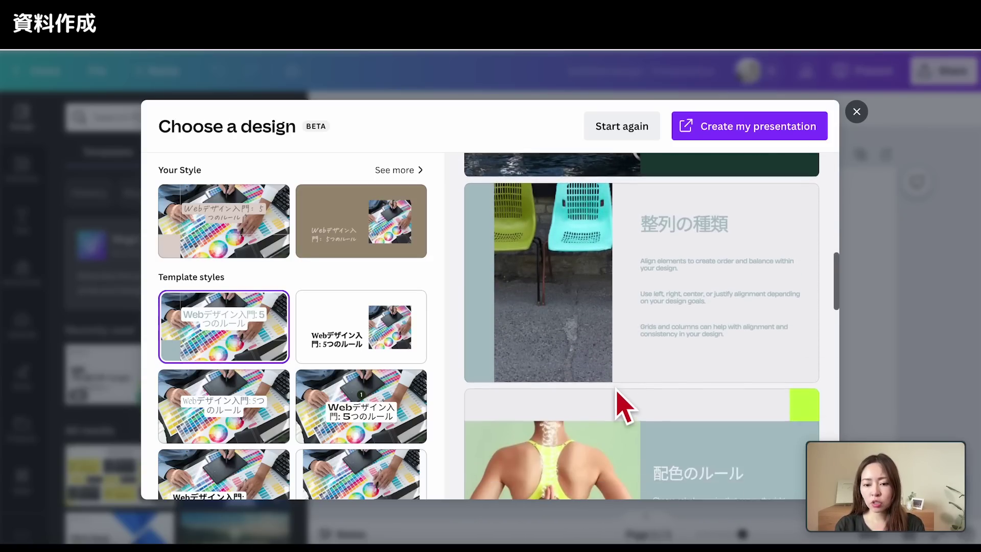
scroll(617, 396, "down", 2)
scroll(618, 399, "down", 2)
scroll(619, 404, "down", 2)
scroll(619, 400, "down", 1)
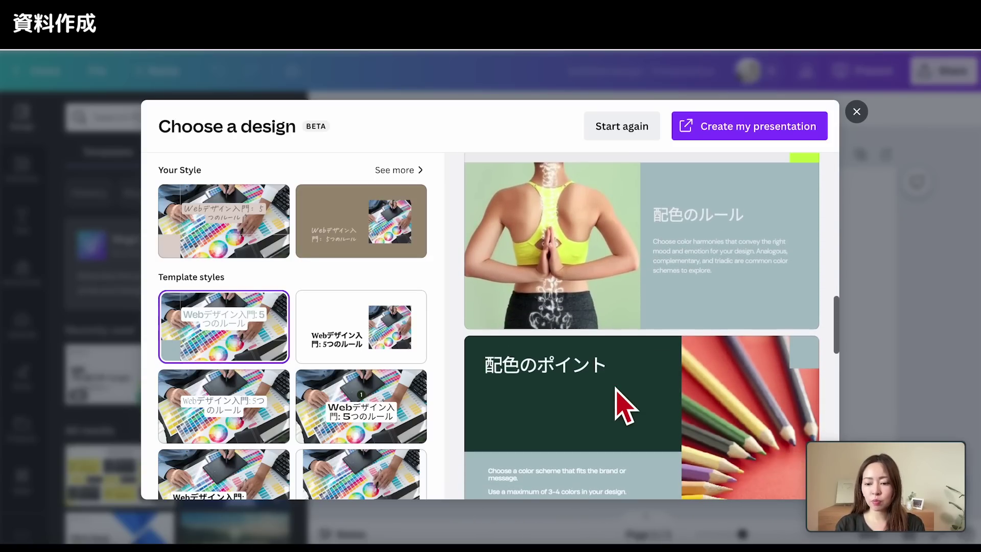
scroll(624, 401, "down", 1)
scroll(628, 401, "down", 2)
scroll(628, 402, "down", 2)
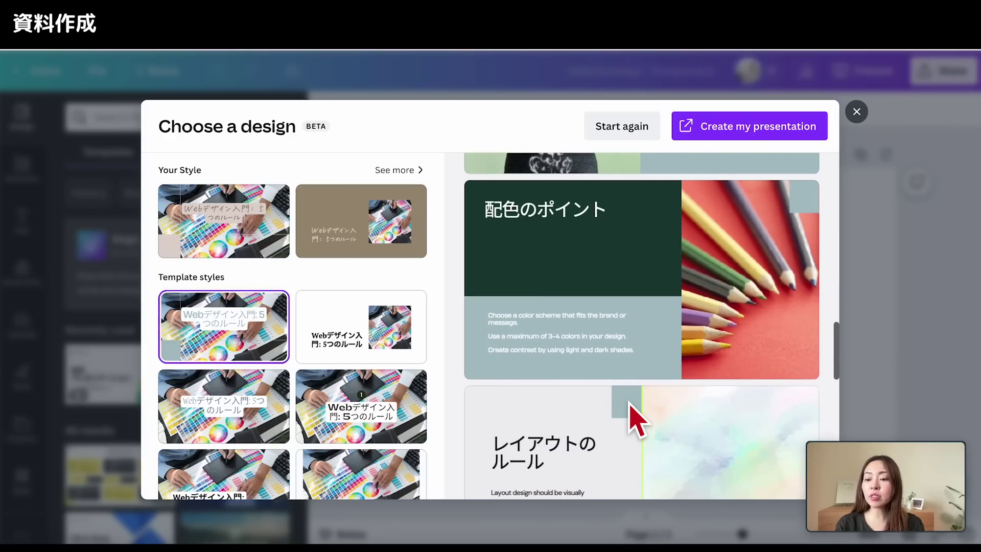
scroll(633, 416, "down", 1)
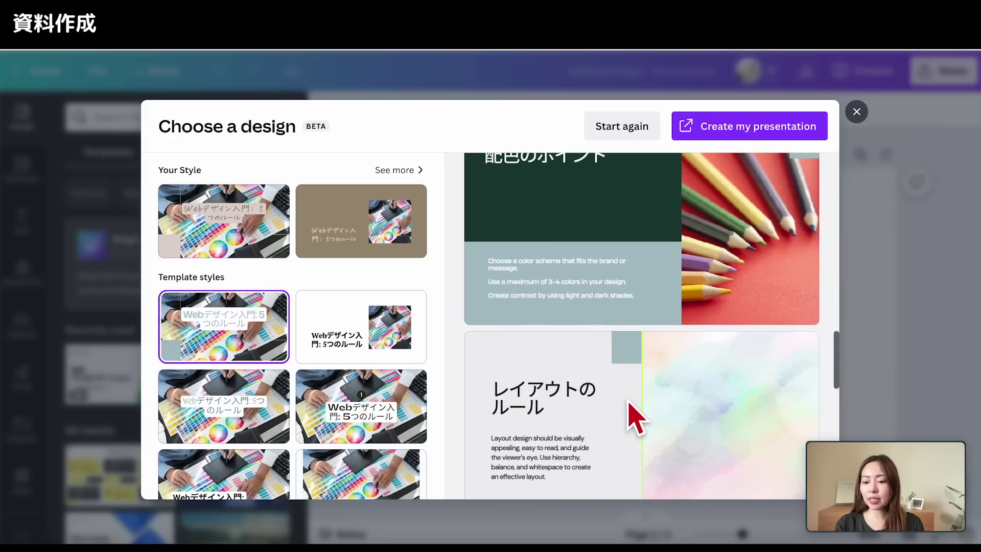
scroll(636, 417, "down", 1)
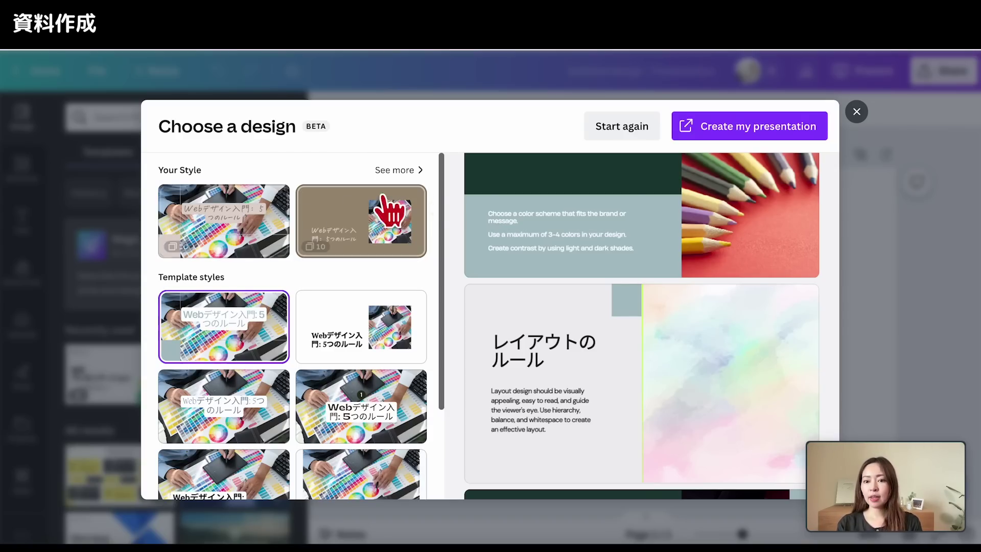
left_click(789, 132)
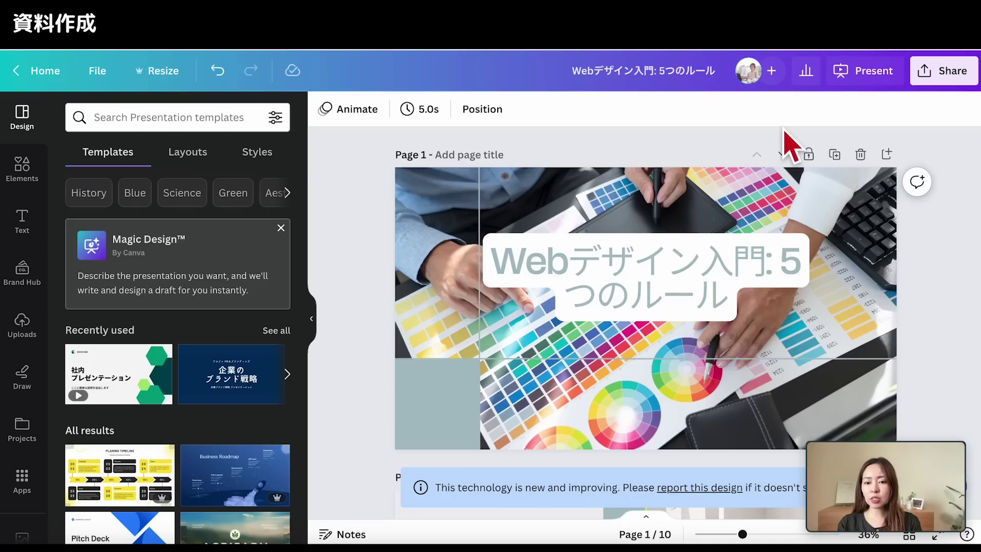
- Scroll down to page 3, the 整列のルール slide with the gondola photo
scroll(740, 434, "down", 1)
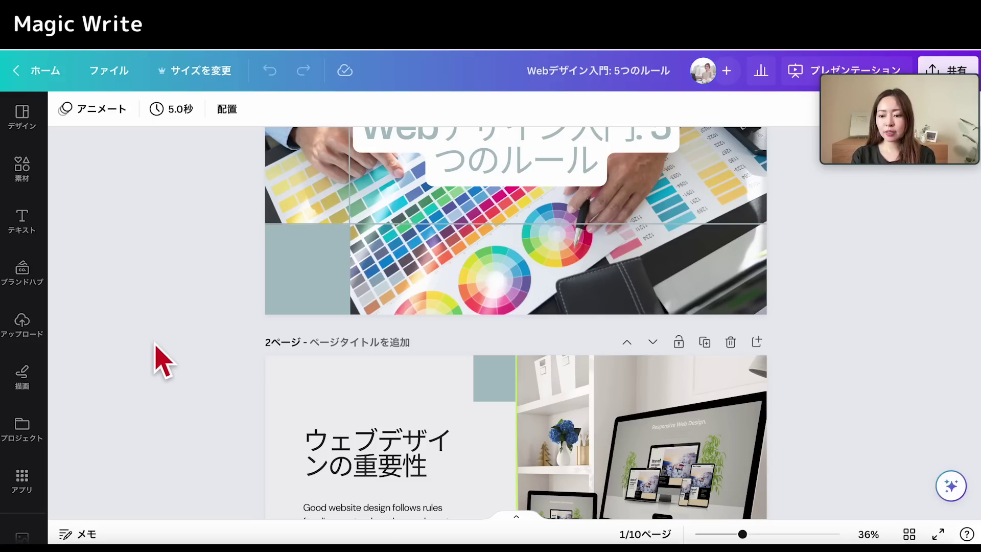
scroll(671, 361, "down", 9)
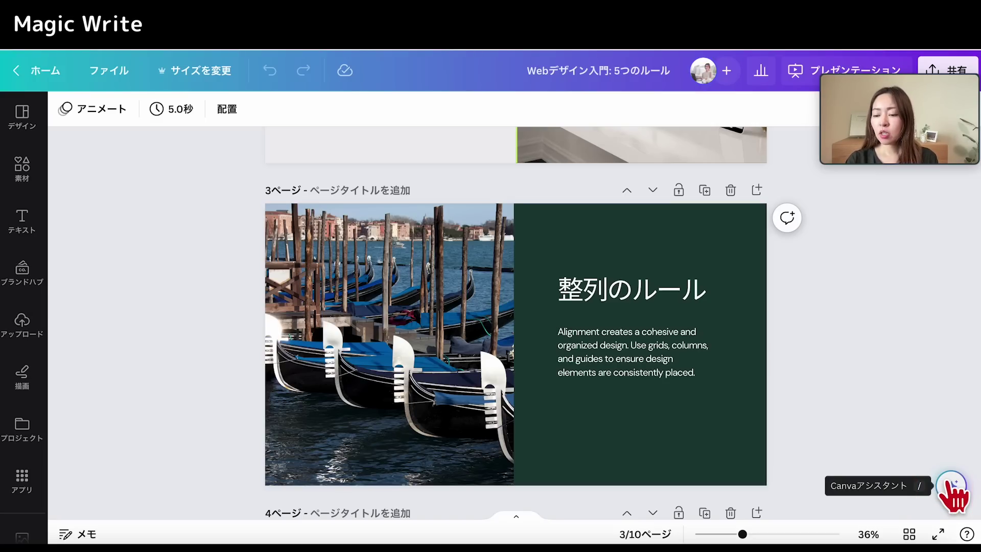
- Have Magic Write generate five bullet-point web-design alignment rules
left_click(951, 486)
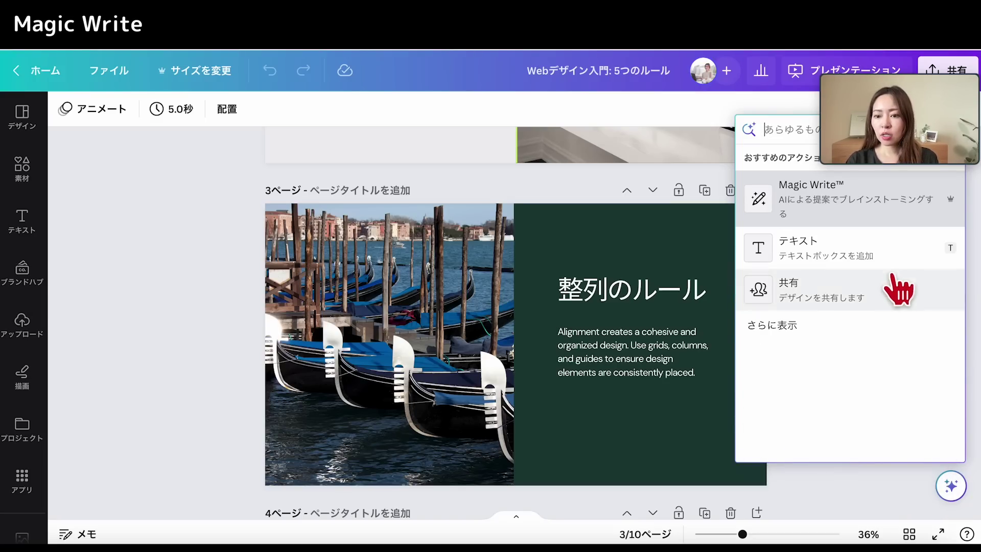
left_click(858, 215)
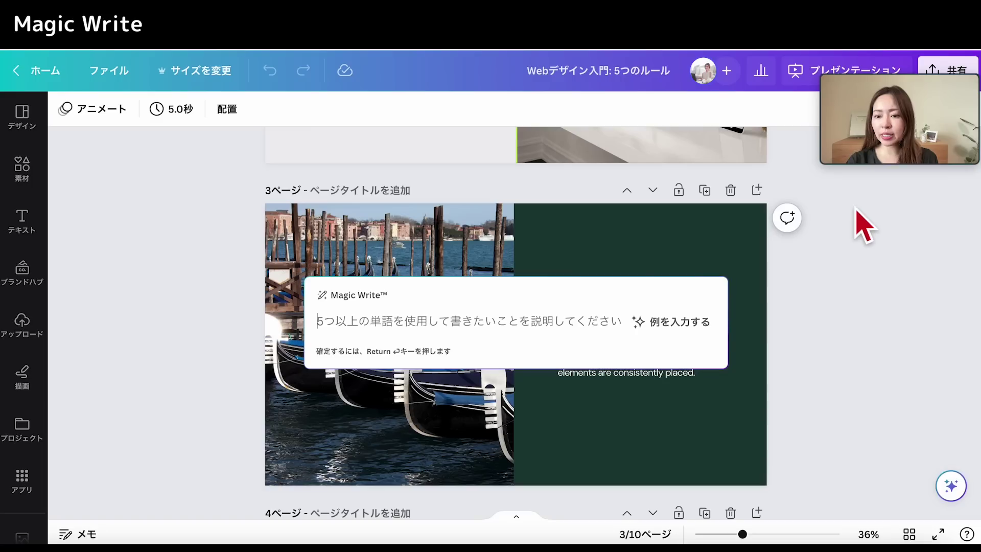
type("Webデザイン整列のルールを5つ箇条書きで書いて")
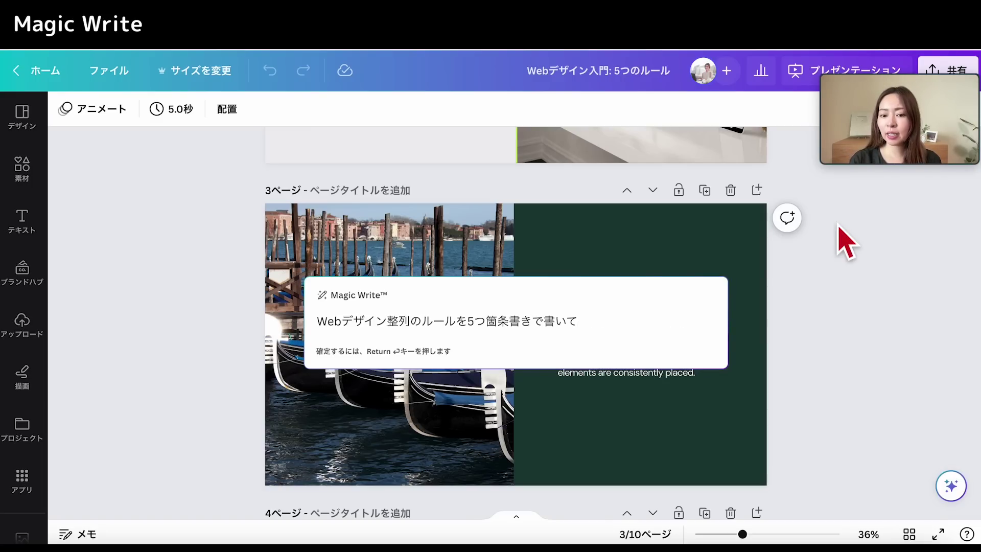
key("Return")
- Zoom out on slide 3 and select the generated alignment-rules list
scroll(683, 376, "up", 3)
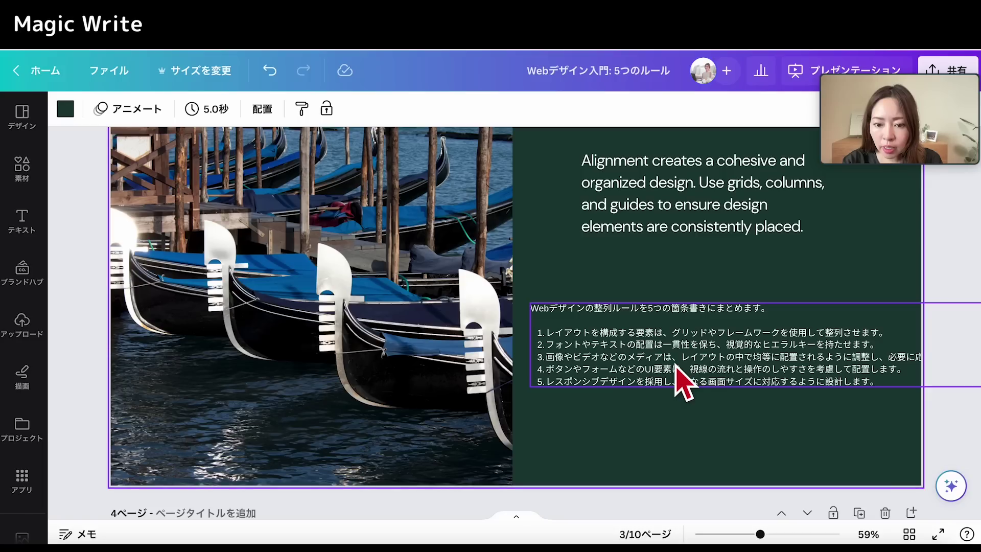
scroll(683, 377, "up", 3)
scroll(683, 376, "right", 2)
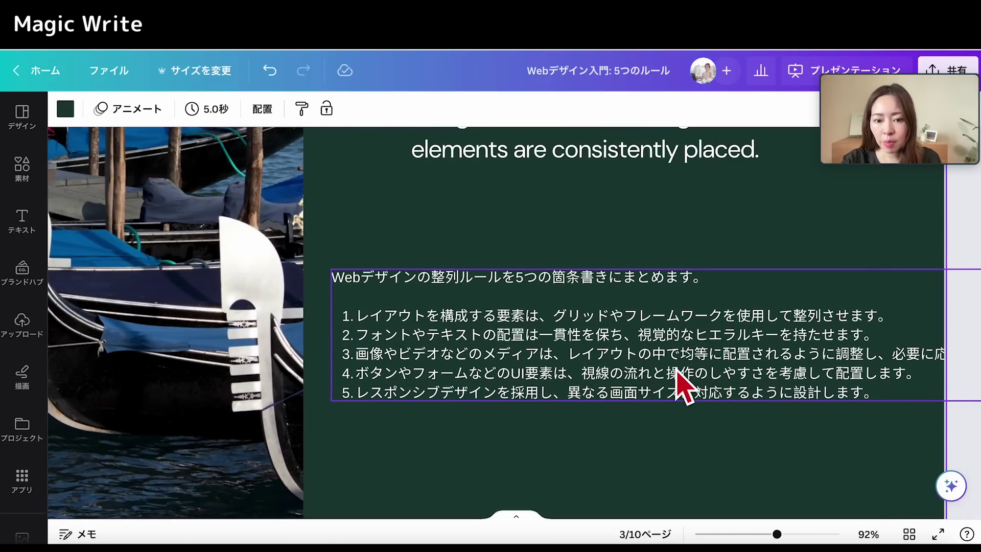
scroll(690, 393, "down", 2)
scroll(689, 388, "down", 2)
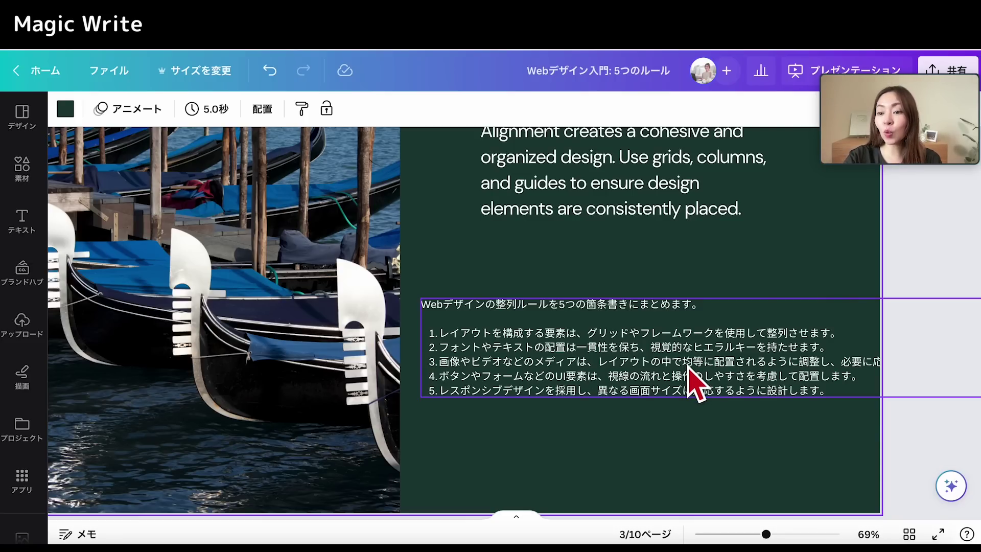
left_click(690, 370)
scroll(608, 368, "down", 3)
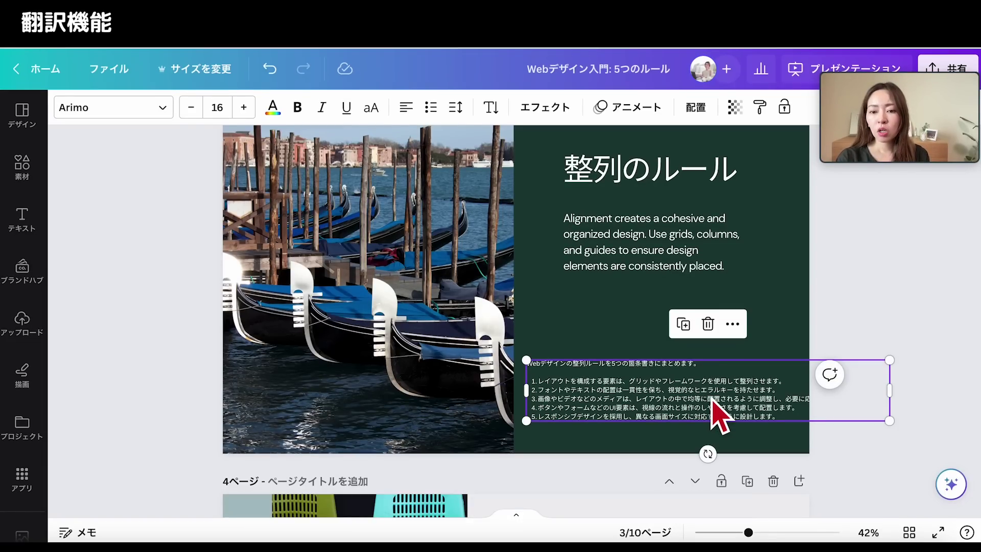
- Ungroup the 整列のルール heading and English paragraph, leaving the paragraph selected alone
left_click(655, 250)
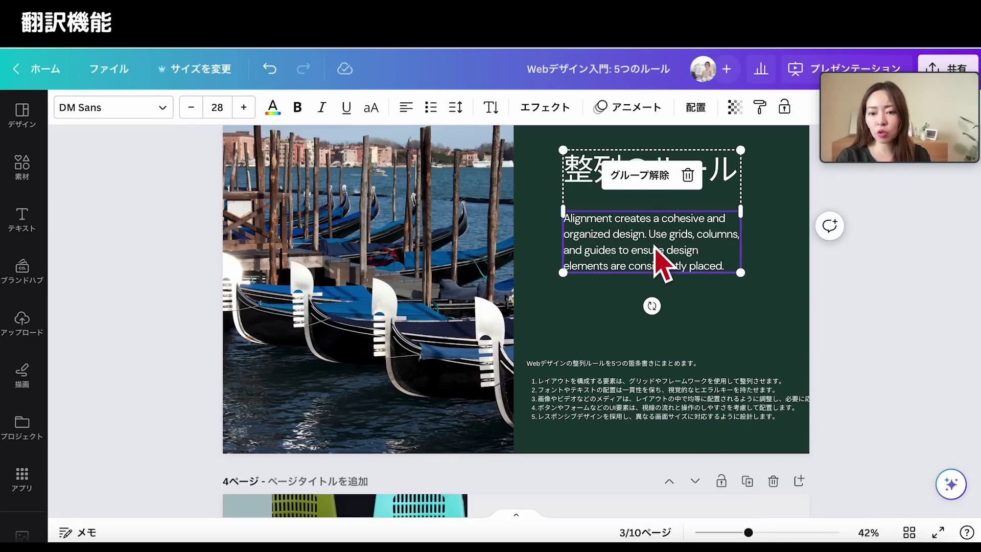
scroll(655, 250, "up", 1)
scroll(656, 256, "up", 1, "ctrl")
scroll(657, 263, "up", 1, "ctrl")
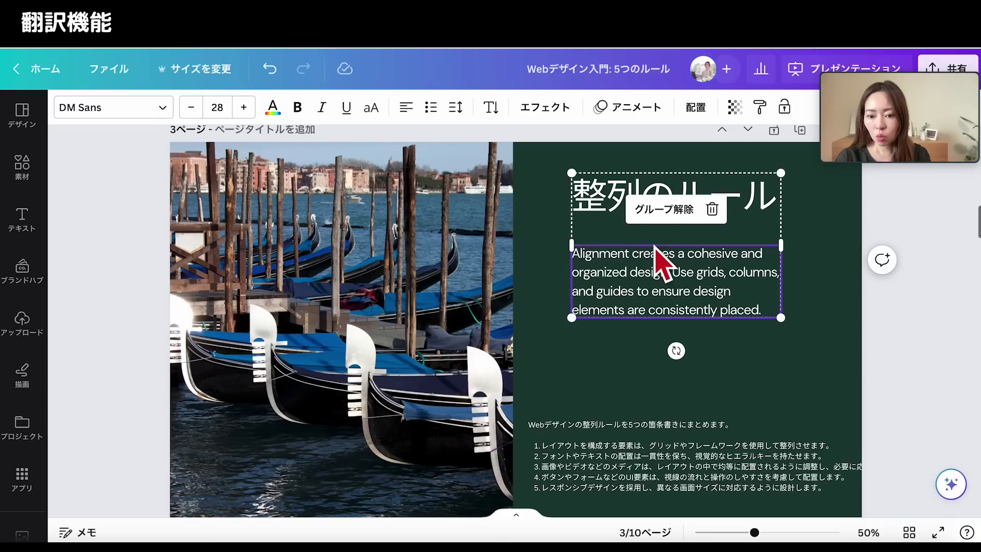
left_click(670, 210)
left_click(825, 356)
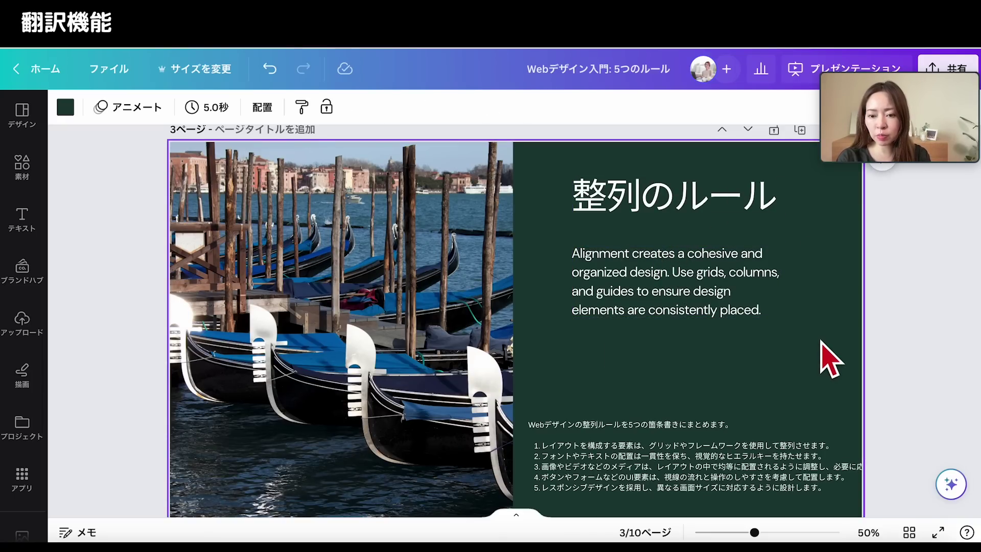
left_click(708, 311)
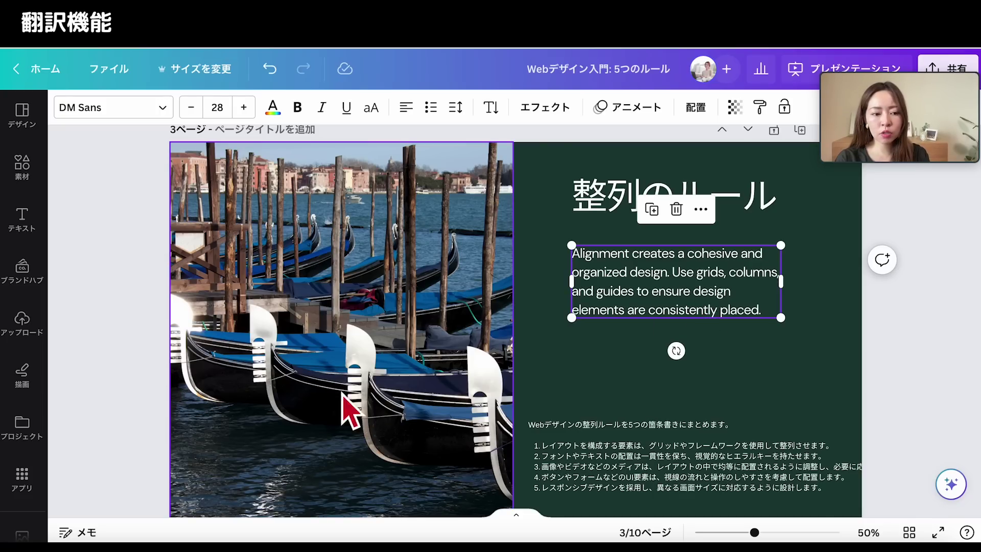
scroll(45, 394, "down", 3)
scroll(45, 394, "down", 5)
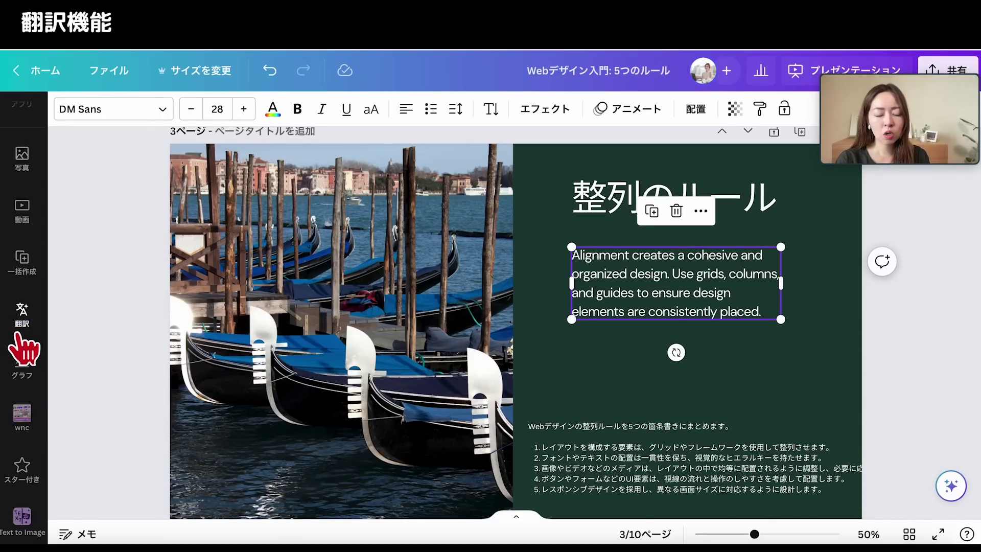
- Translate every page into 日本語 with the 翻訳 app, applying it to すべてのページ
left_click(21, 324)
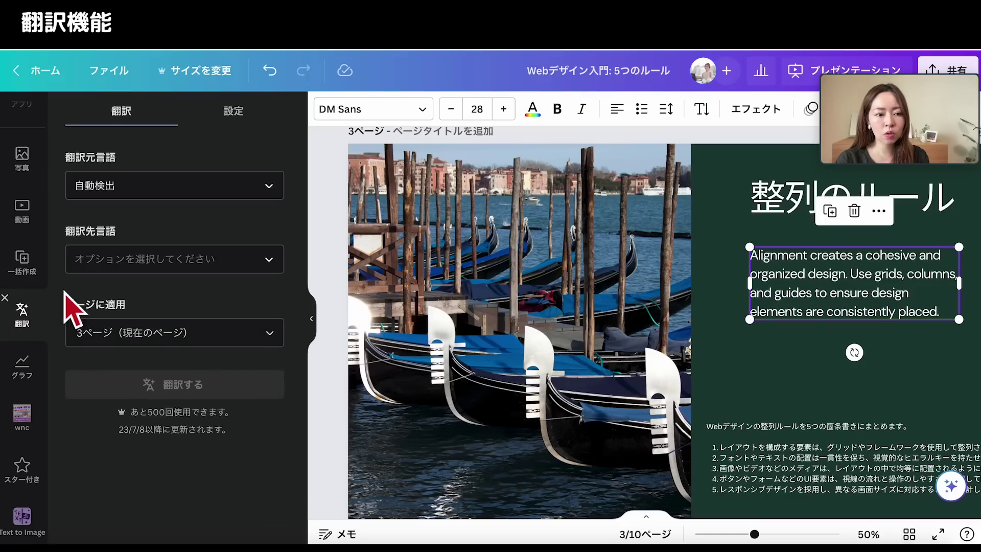
left_click(97, 260)
type("日本語")
left_click(109, 341)
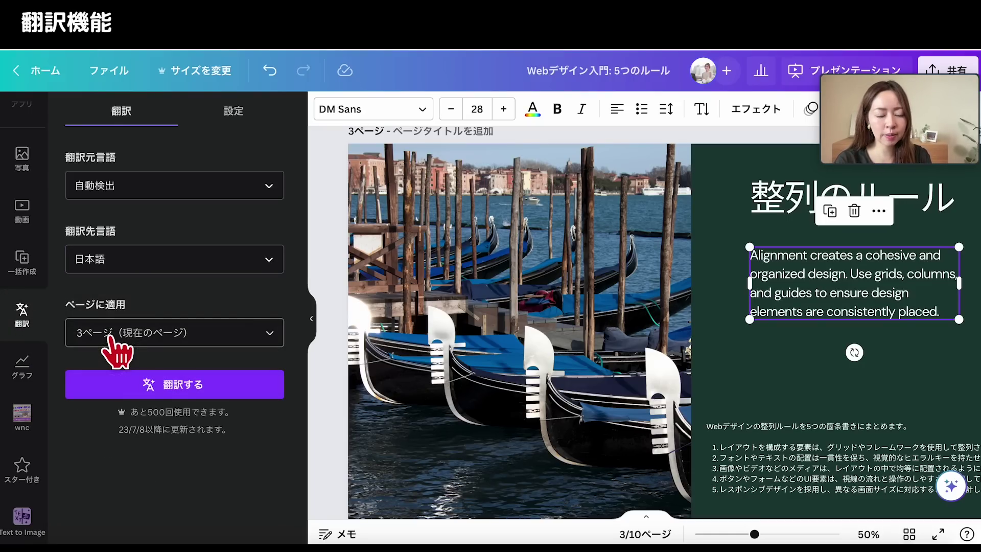
left_click(266, 331)
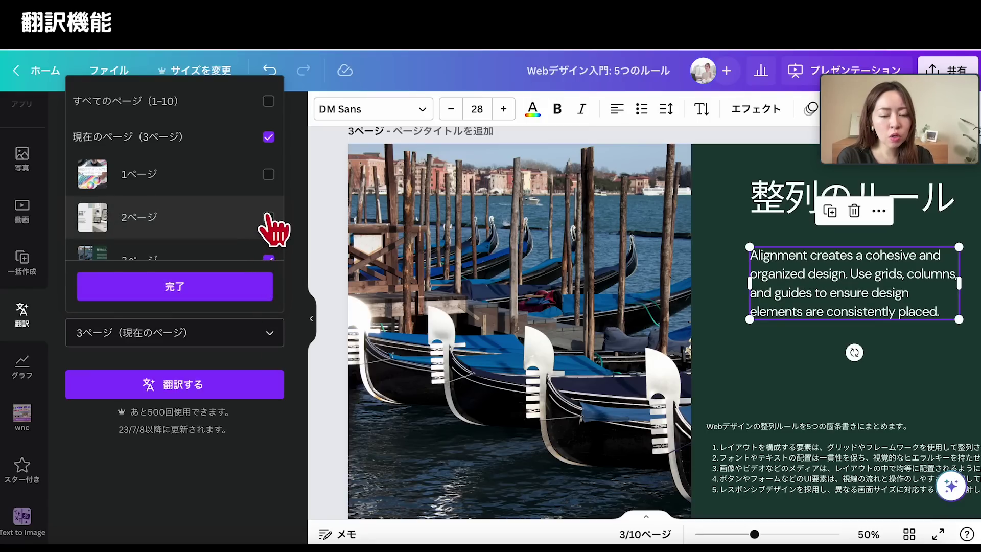
left_click(268, 101)
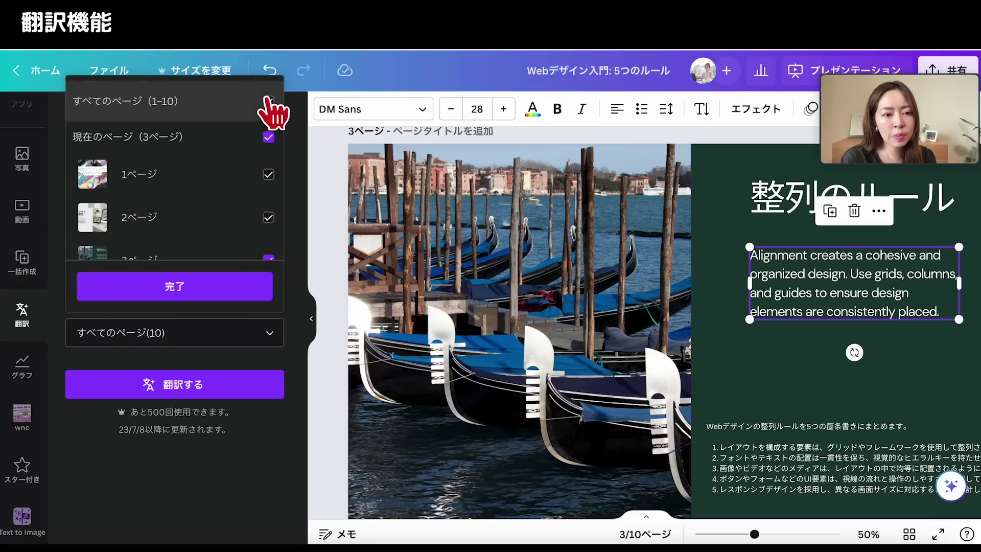
left_click(204, 289)
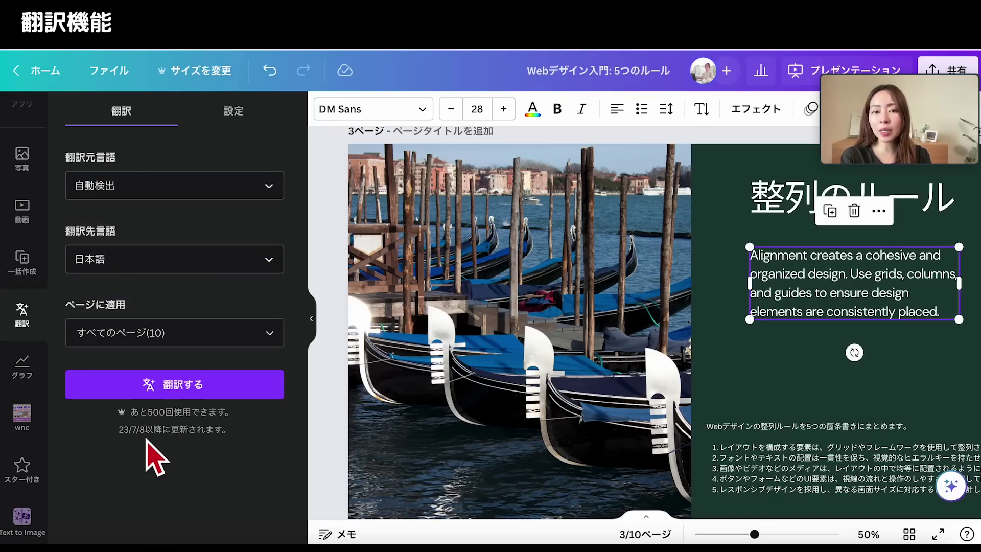
left_click(186, 380)
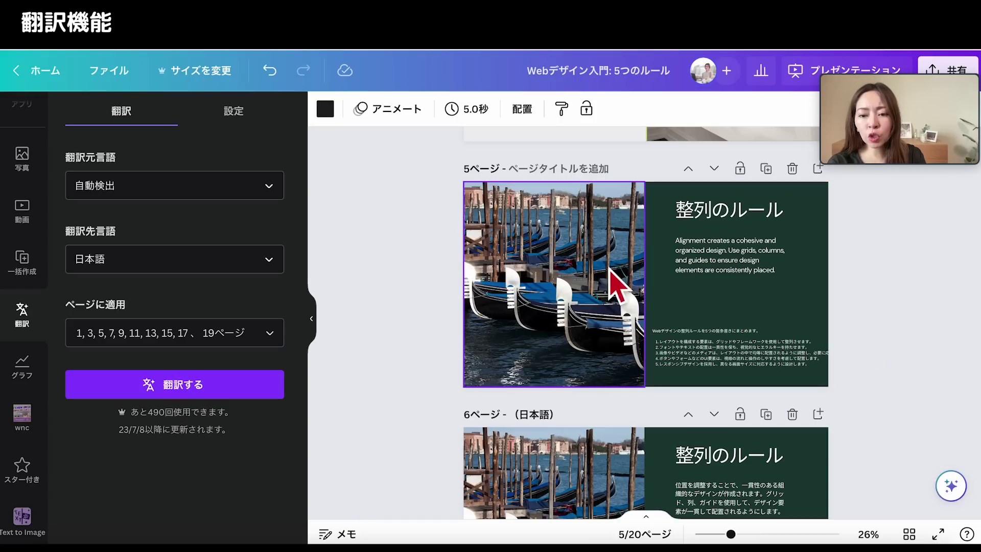
- Scroll through the translated slides and inspect the Japanese paragraph on page 6
scroll(711, 345, "down", 3)
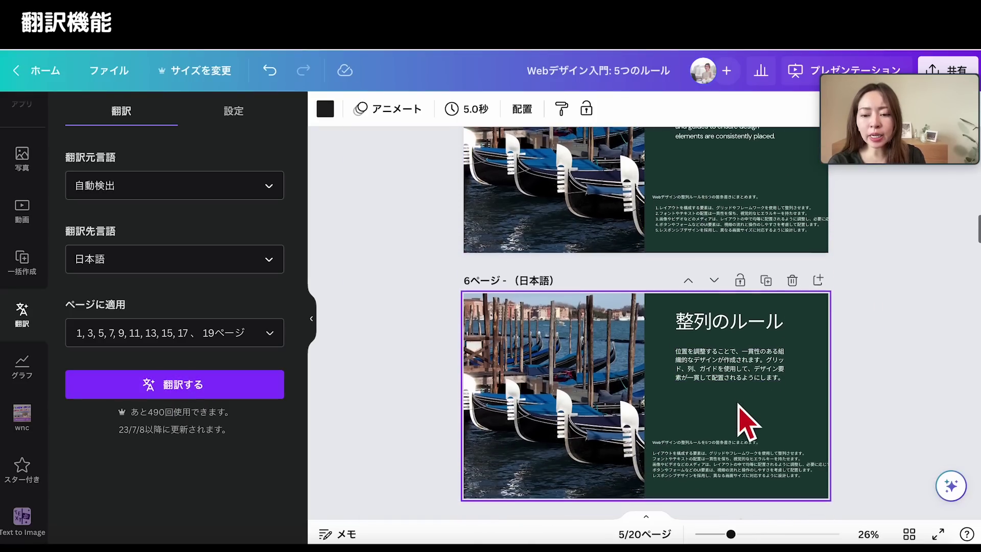
scroll(743, 395, "up", 2)
scroll(751, 396, "up", 3)
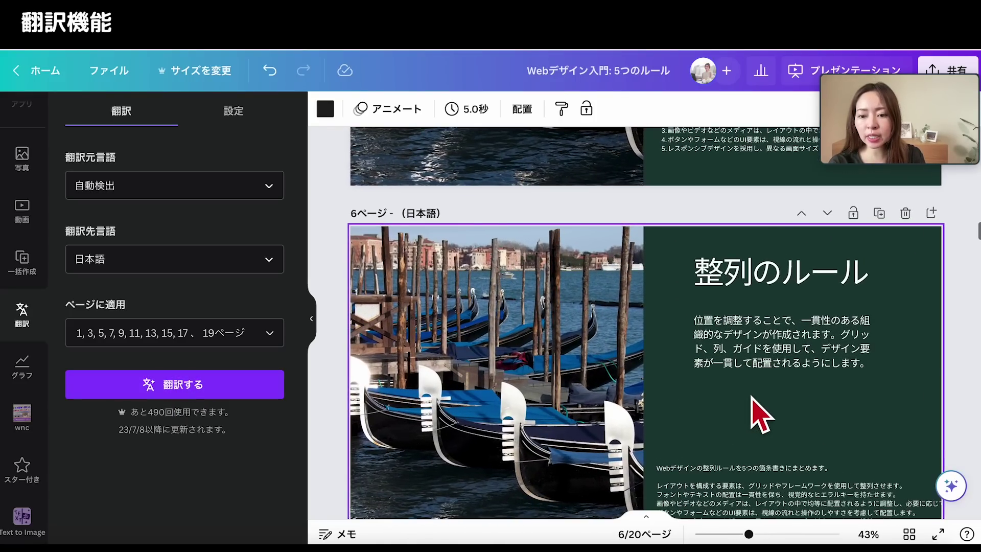
scroll(750, 396, "up", 2)
scroll(797, 390, "up", 1)
left_click(856, 357)
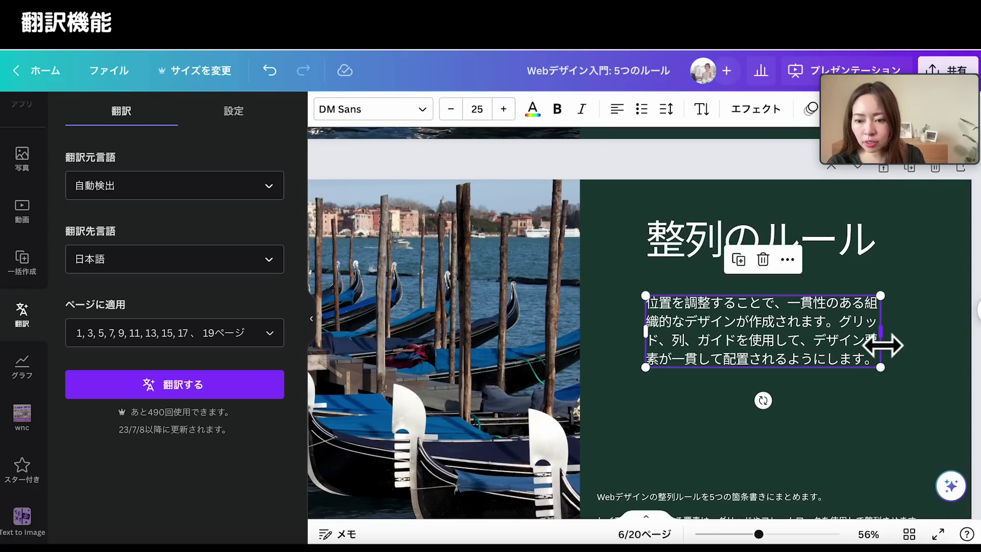
scroll(895, 421, "down", 3)
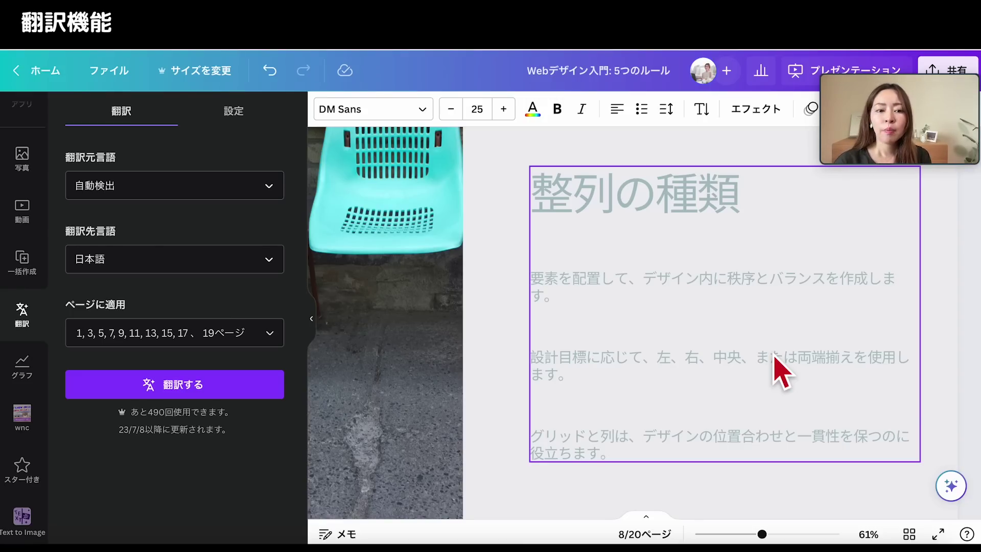
- Browse and dismiss the target-language list, then close the 翻訳 panel
left_click(205, 259)
scroll(254, 384, "up", 3)
scroll(254, 384, "up", 2)
scroll(254, 384, "up", 3)
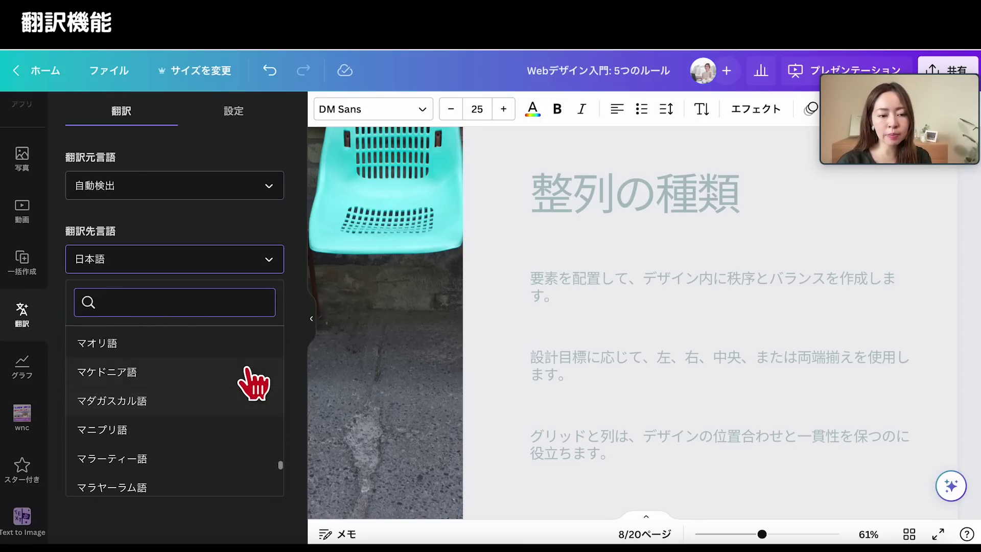
left_click(389, 390)
scroll(383, 390, "down", 3)
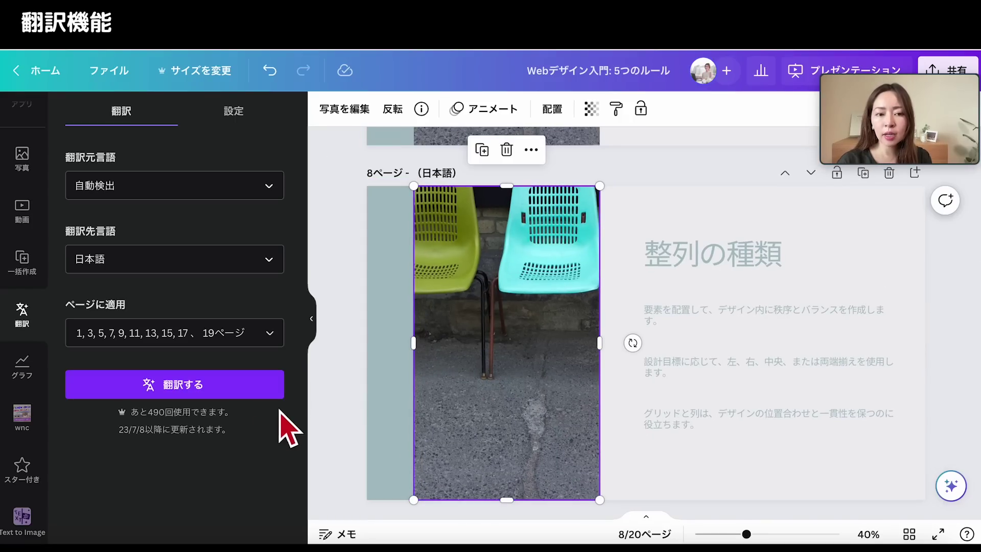
left_click(312, 323)
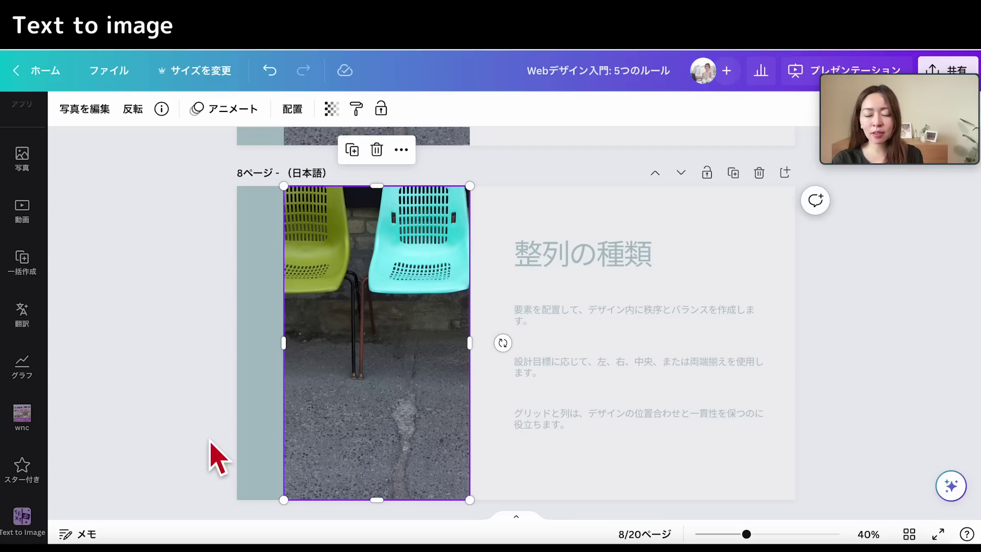
scroll(227, 429, "up", 10)
scroll(236, 400, "up", 2)
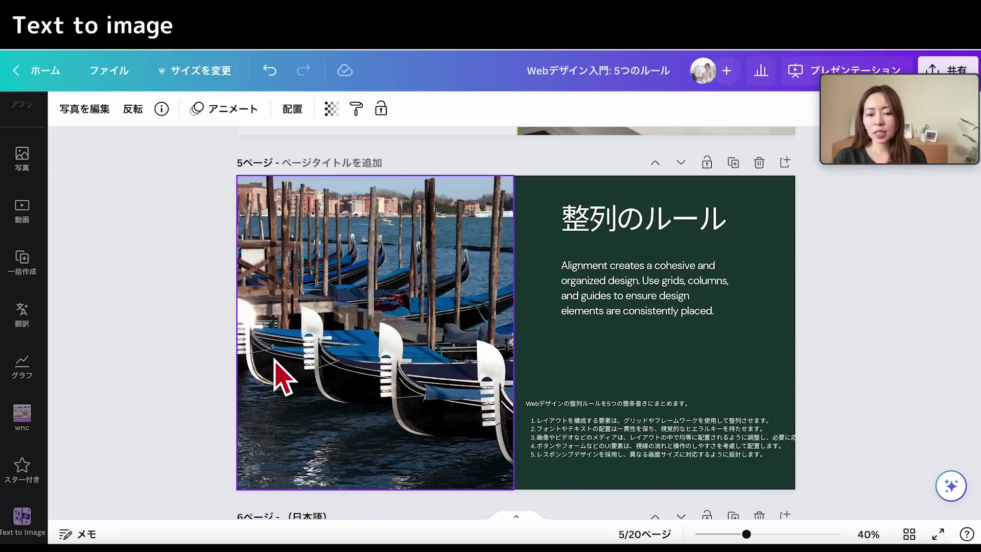
left_click(275, 359)
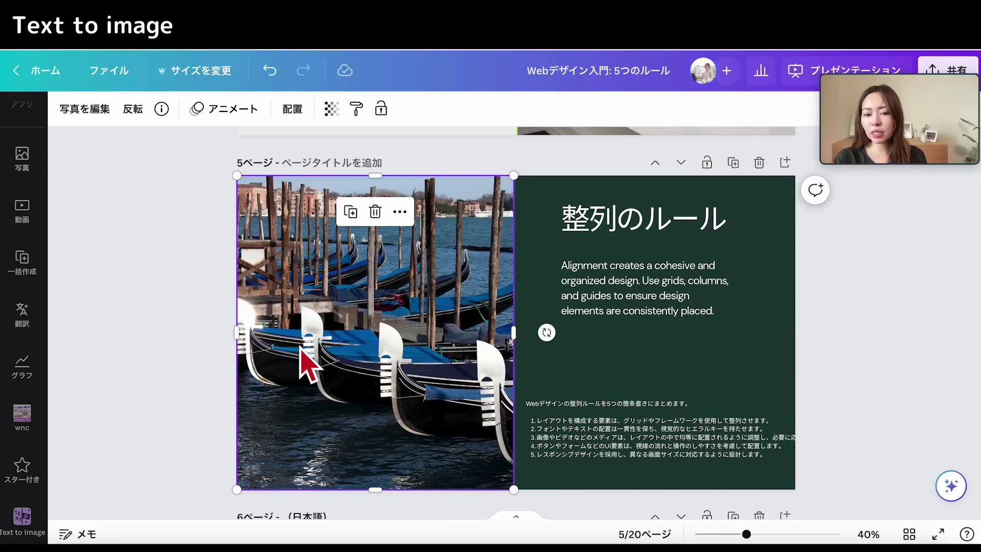
scroll(303, 360, "up", 2)
scroll(300, 350, "up", 1)
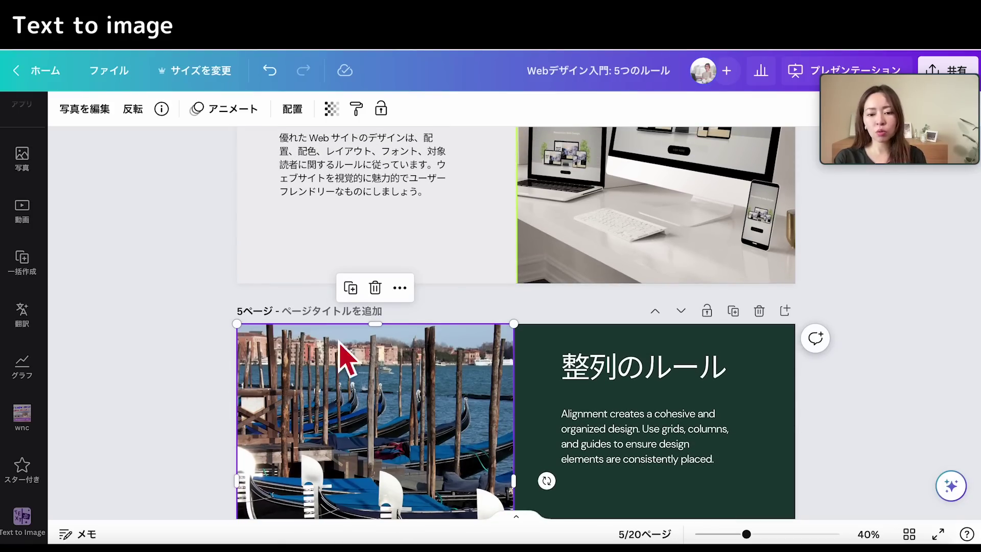
scroll(476, 373, "up", 2)
scroll(634, 380, "up", 1)
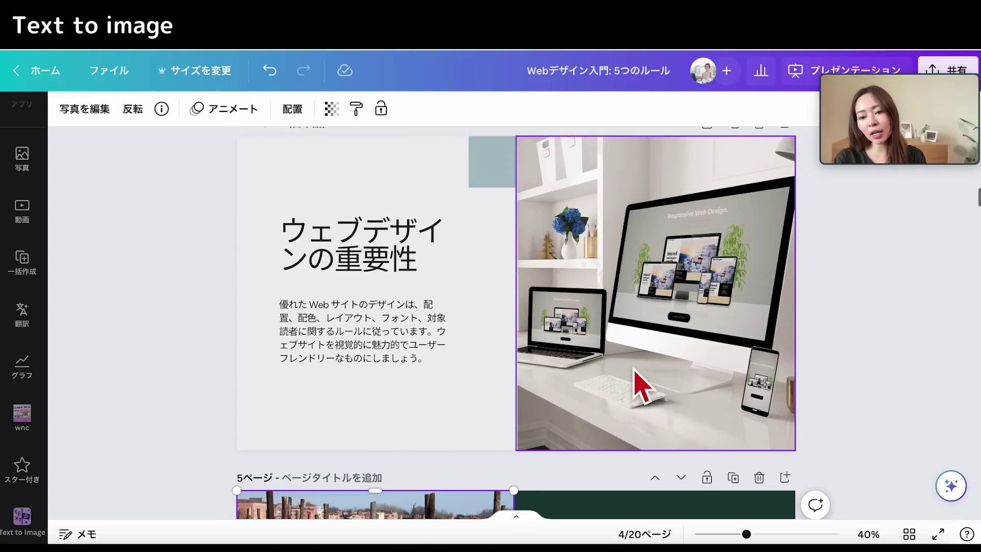
scroll(635, 380, "up", 1)
scroll(633, 370, "up", 2)
scroll(634, 370, "up", 1)
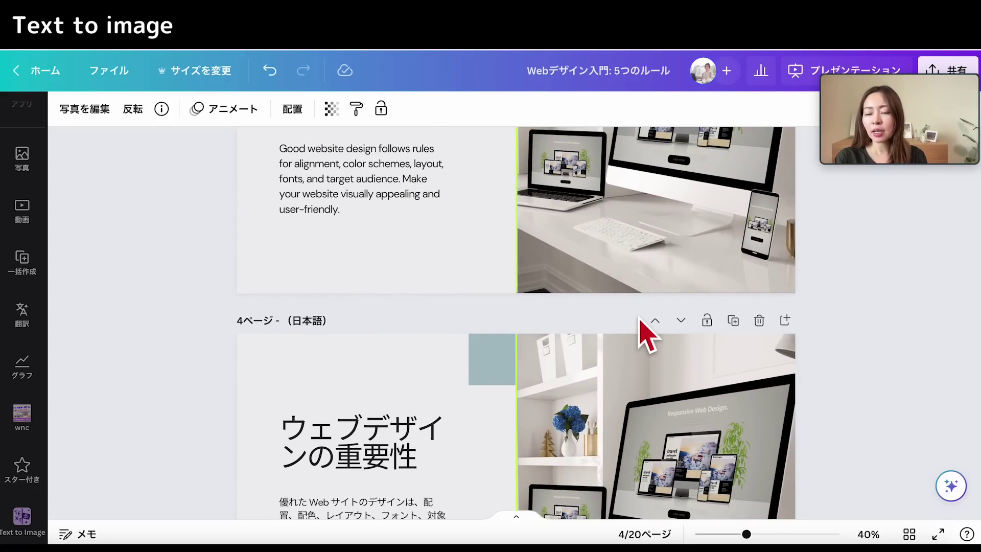
scroll(656, 302, "up", 4)
- Enter the prompt Webデザイン in the Text to Image generator
scroll(656, 301, "up", 5)
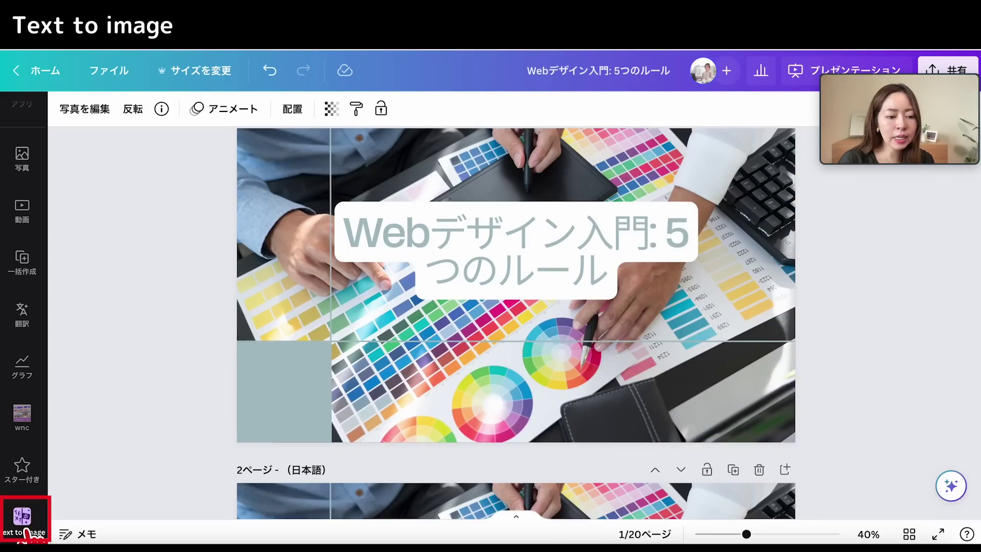
left_click(22, 517)
left_click(118, 212)
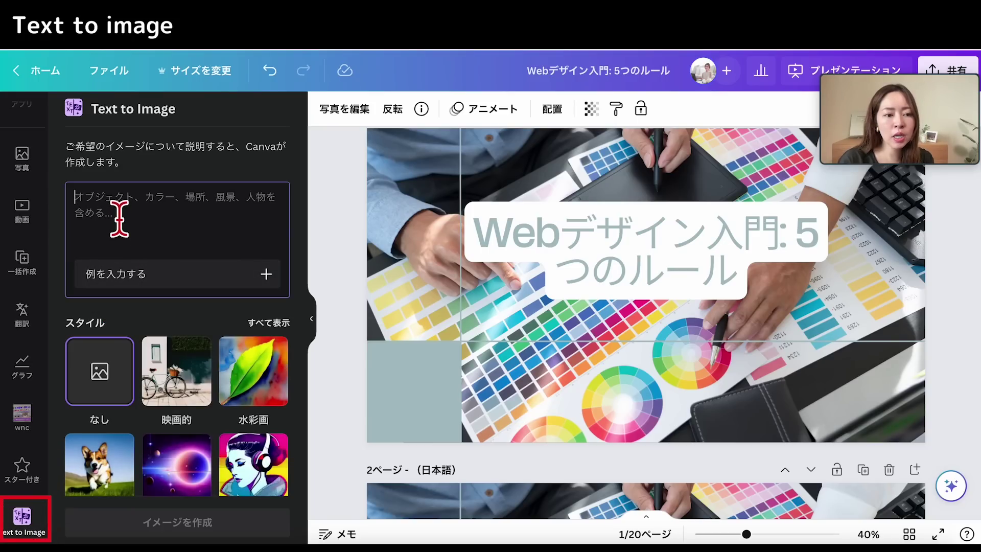
type("Webデザイン")
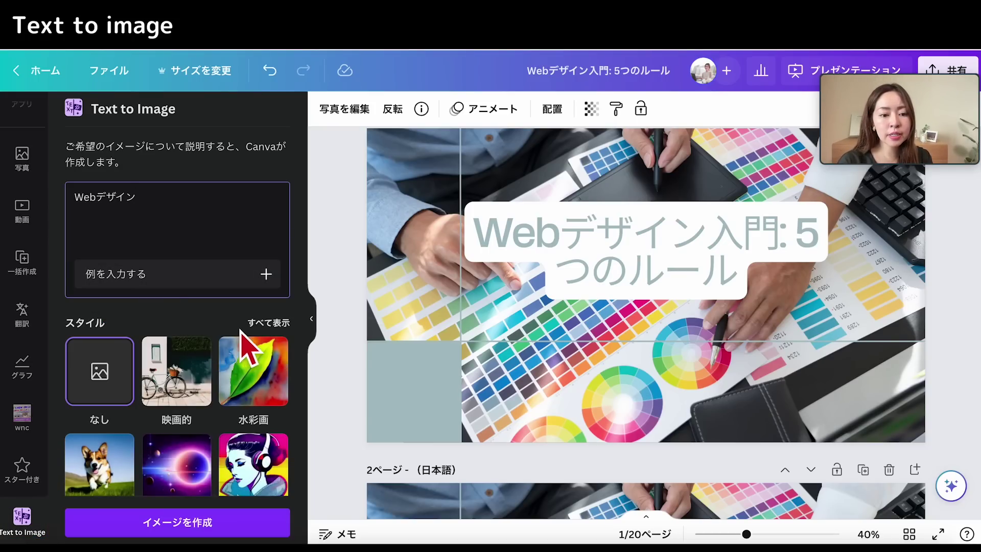
left_click(260, 319)
- Generate four landscape (横) images in a psychedelic style from the prompt
left_click(261, 321)
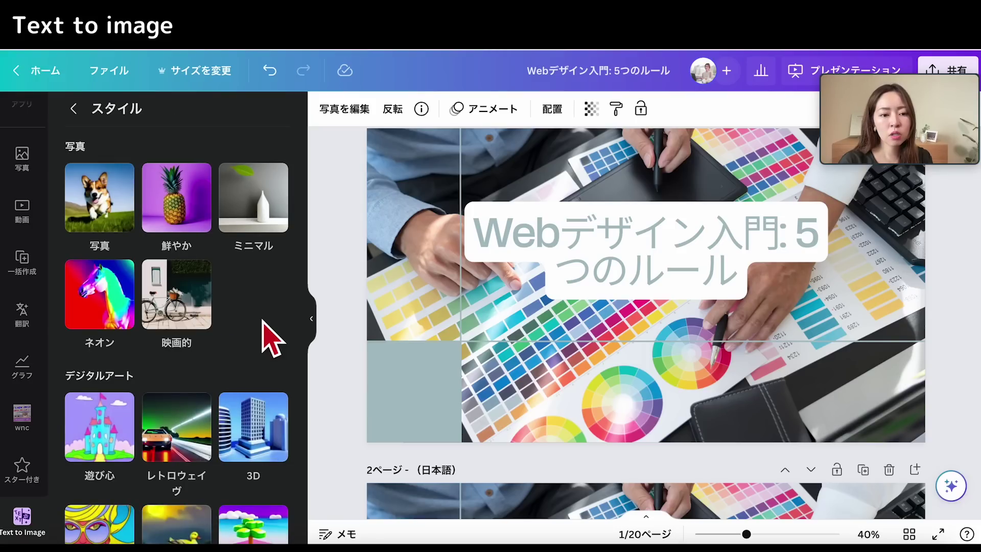
scroll(262, 339, "down", 1)
scroll(267, 340, "down", 2)
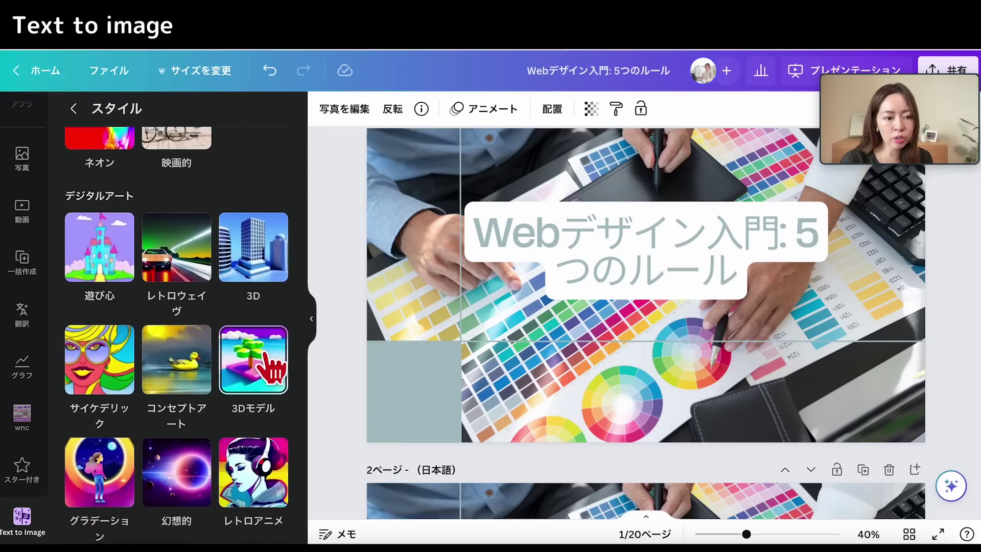
scroll(270, 363, "down", 2)
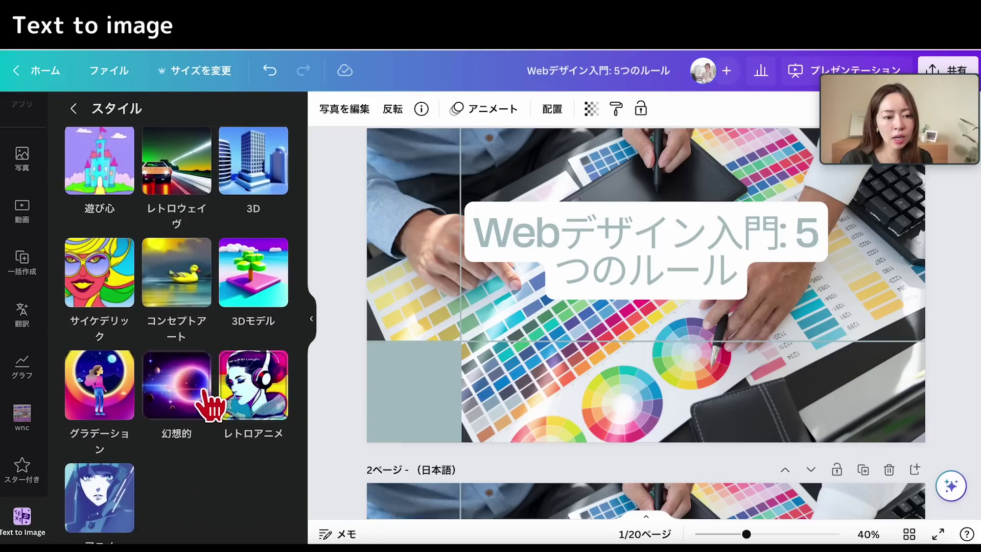
left_click(206, 393)
scroll(176, 439, "down", 2)
scroll(173, 452, "down", 1)
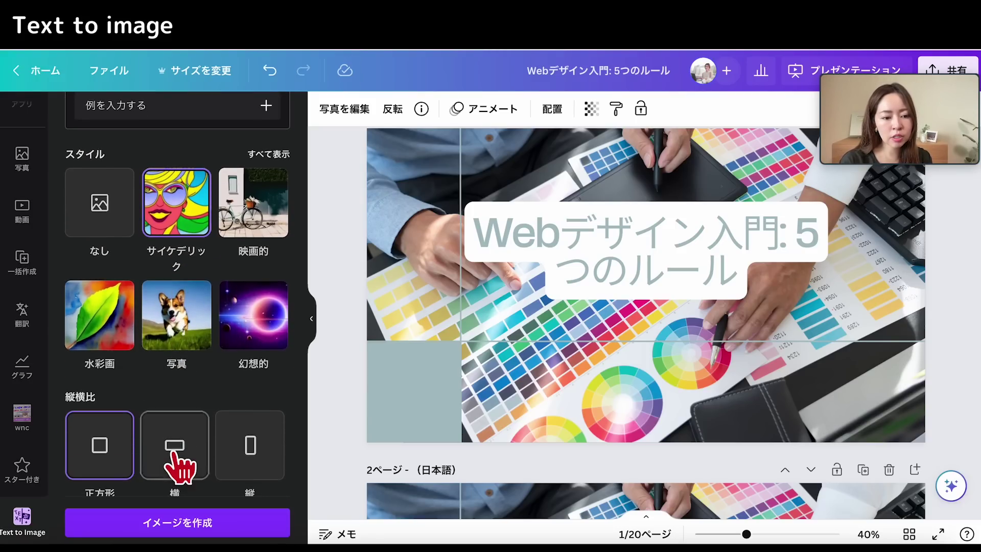
scroll(174, 464, "down", 1)
left_click(187, 452)
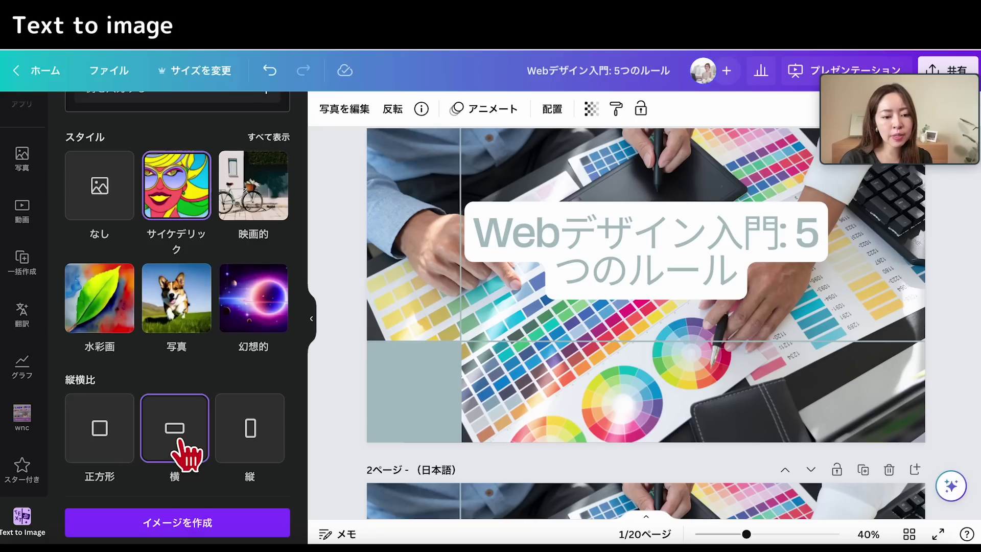
left_click(204, 522)
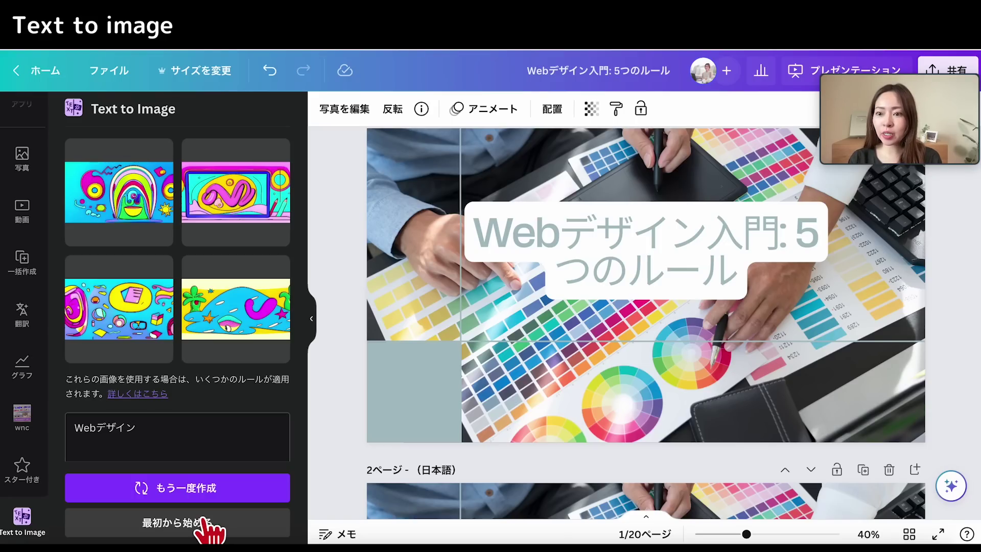
- Swap page 1's photo for a generated image and fit the rainbow image into page 3's right frame
key("Delete")
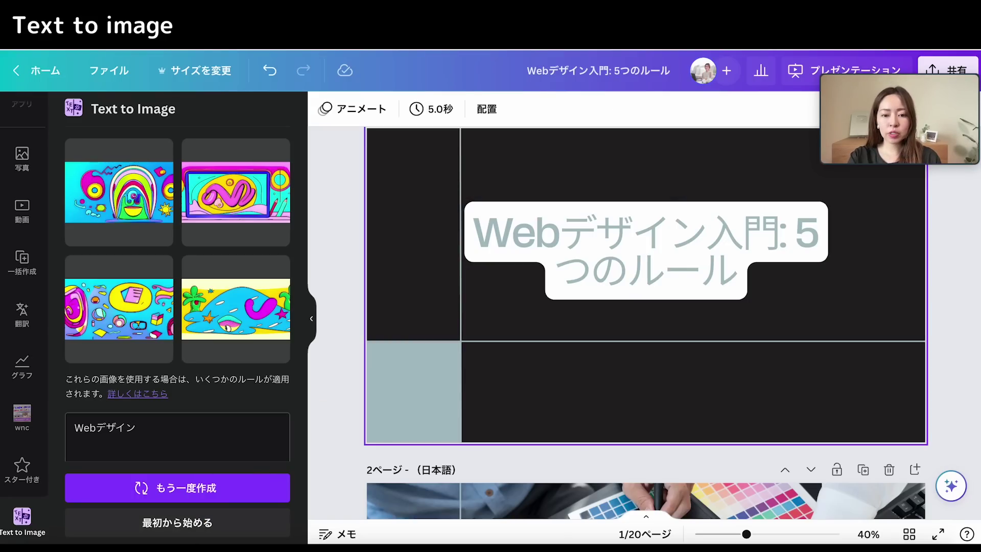
mouse_move(136, 328)
left_mouse_down()
mouse_move(444, 280)
mouse_move(774, 398)
left_mouse_up()
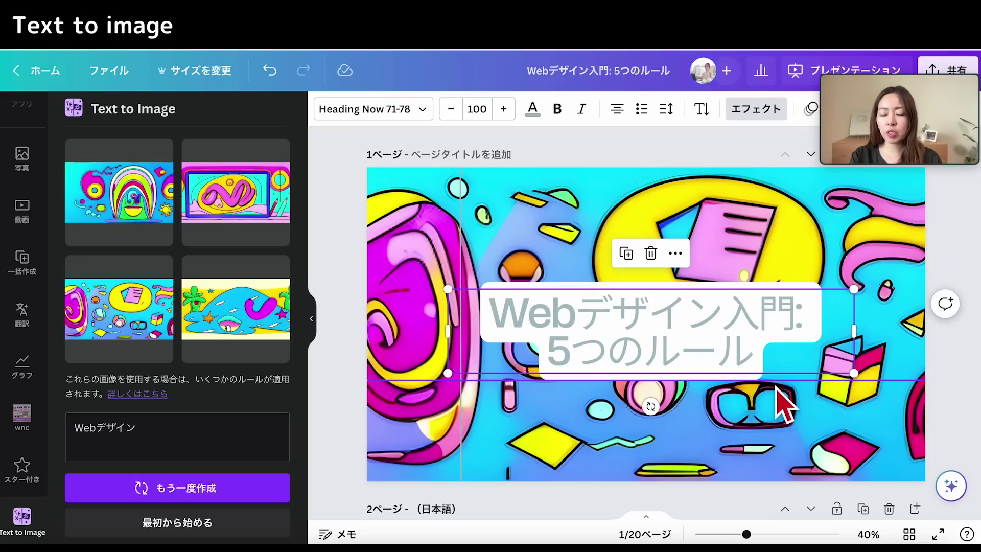
scroll(769, 396, "down", 1)
scroll(770, 405, "down", 5)
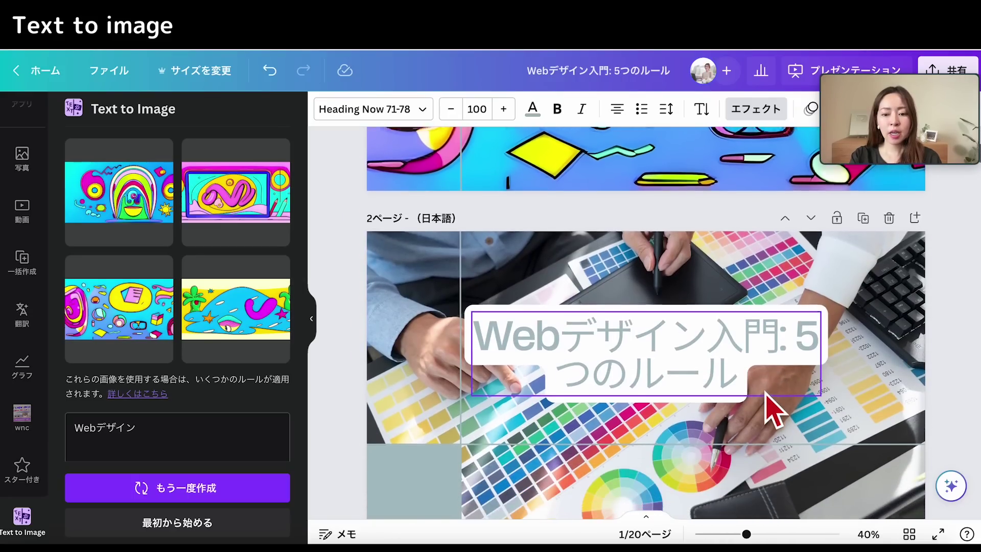
scroll(770, 405, "down", 5)
mouse_move(175, 237)
left_mouse_down()
mouse_move(459, 261)
mouse_move(746, 376)
left_mouse_up()
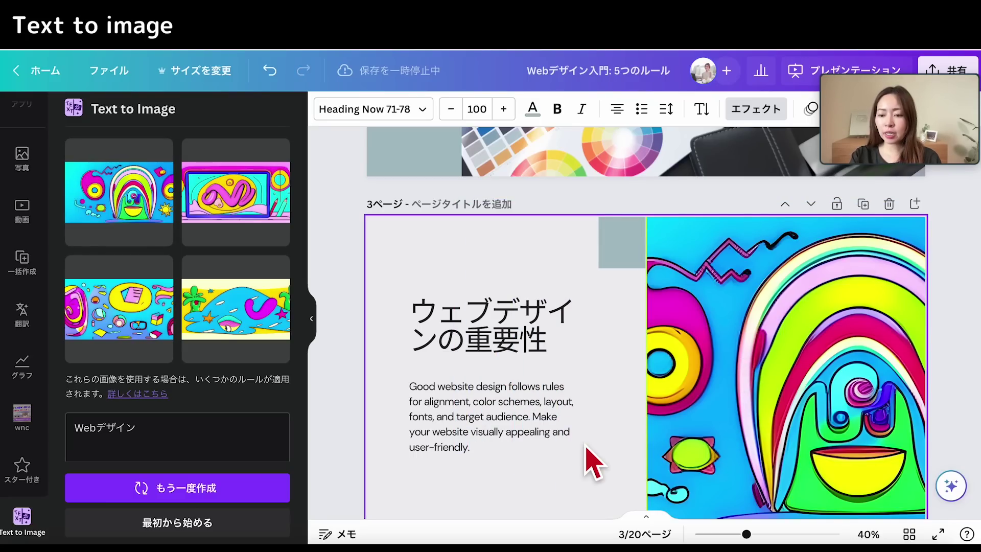
left_click_drag(593, 462, 594, 464)
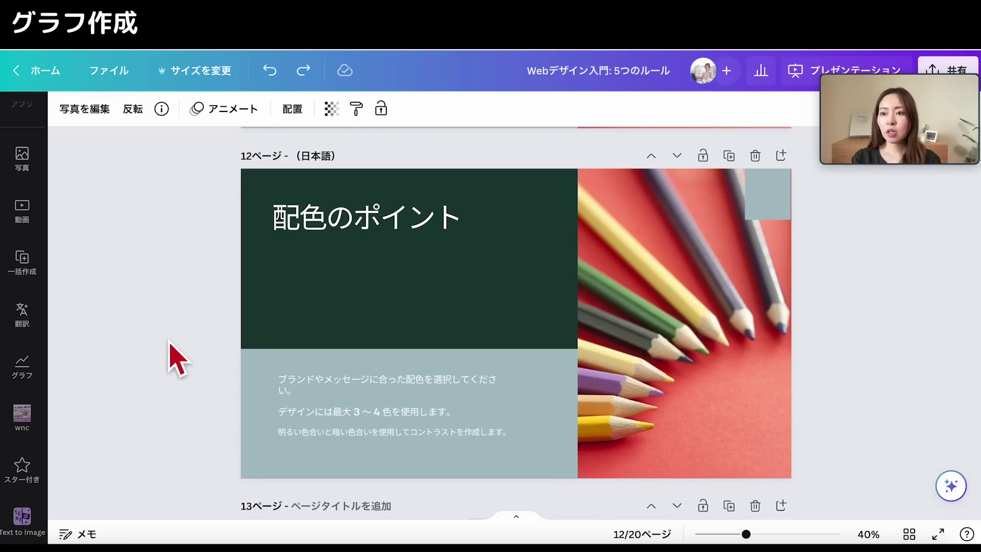
left_click(23, 371)
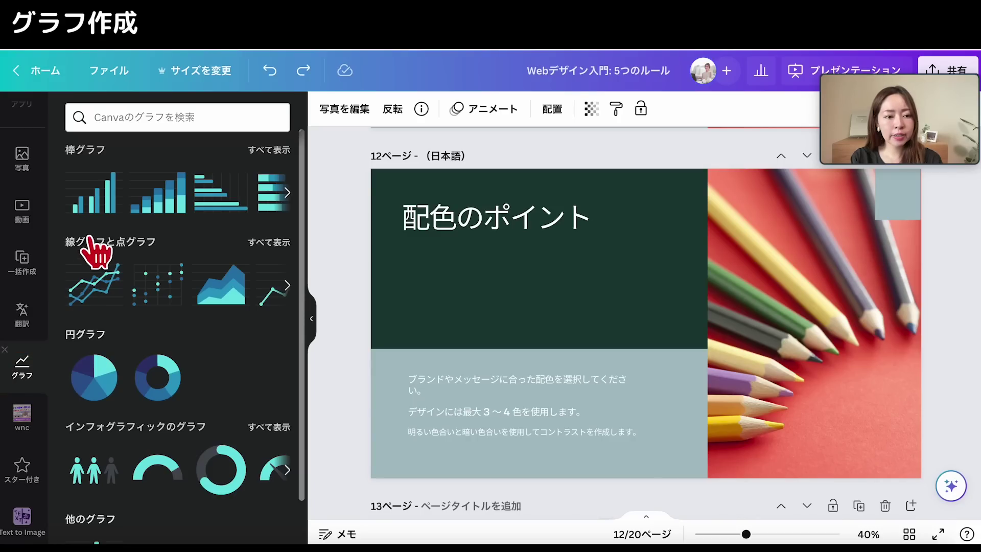
left_click(98, 209)
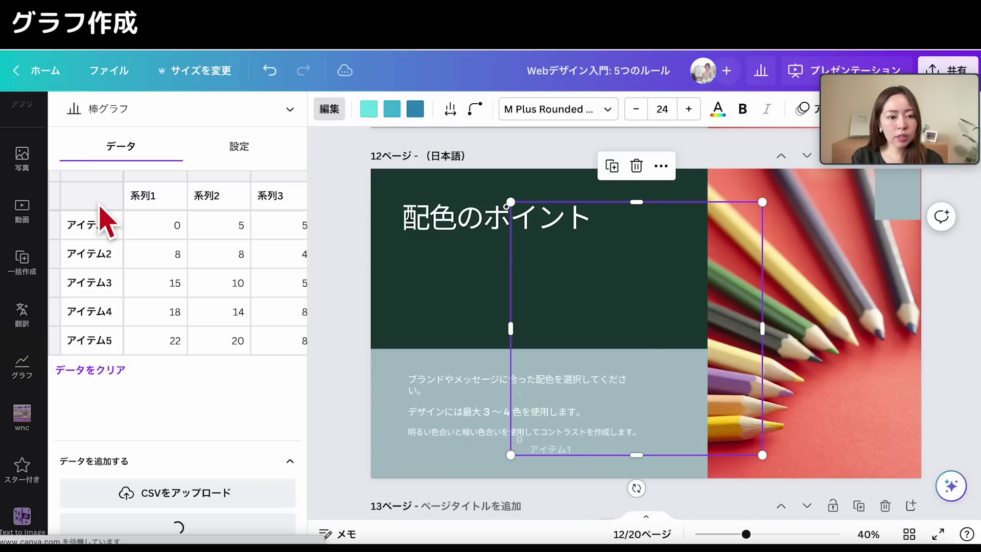
left_click(204, 109)
scroll(252, 276, "down", 2)
scroll(252, 276, "down", 2)
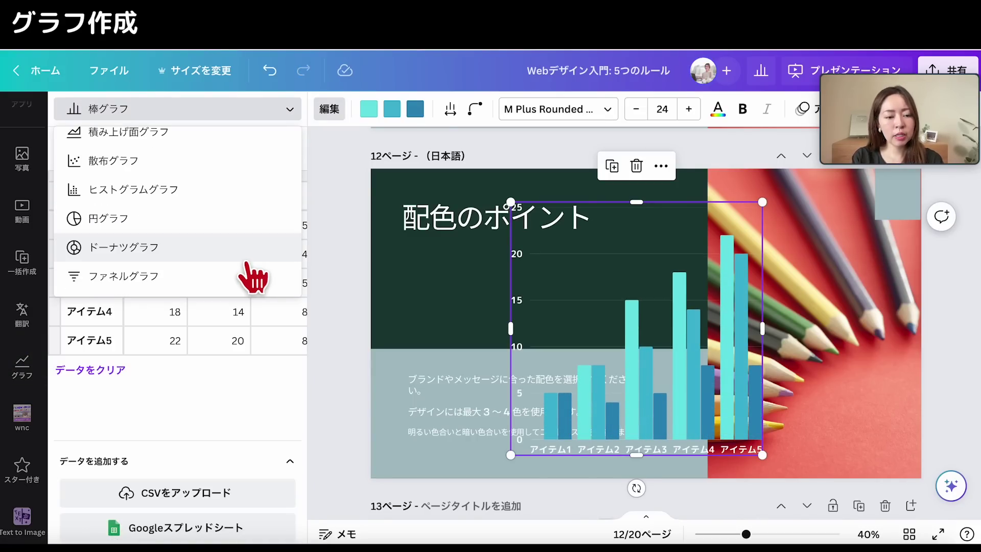
scroll(252, 276, "down", 1)
left_click(251, 397)
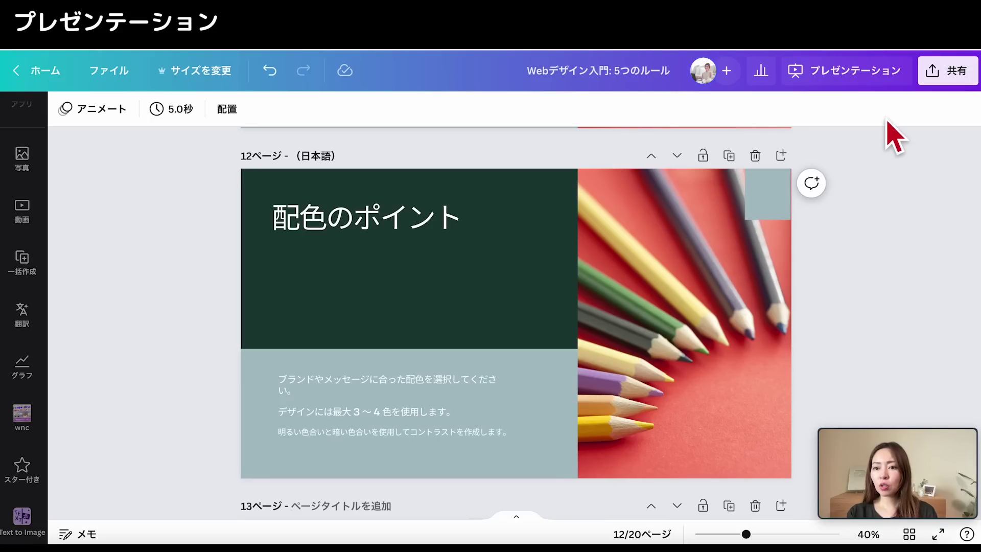
- Present in presenter view up to slide 15 レイアウトの種類, showing the remote-control link and Canva Live
left_click(868, 72)
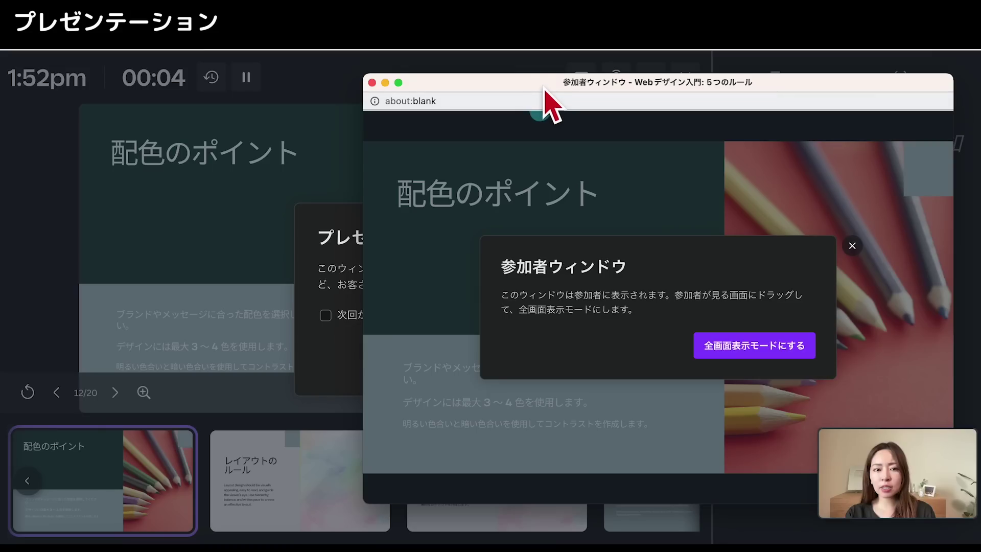
left_click_drag(544, 88, 545, 103)
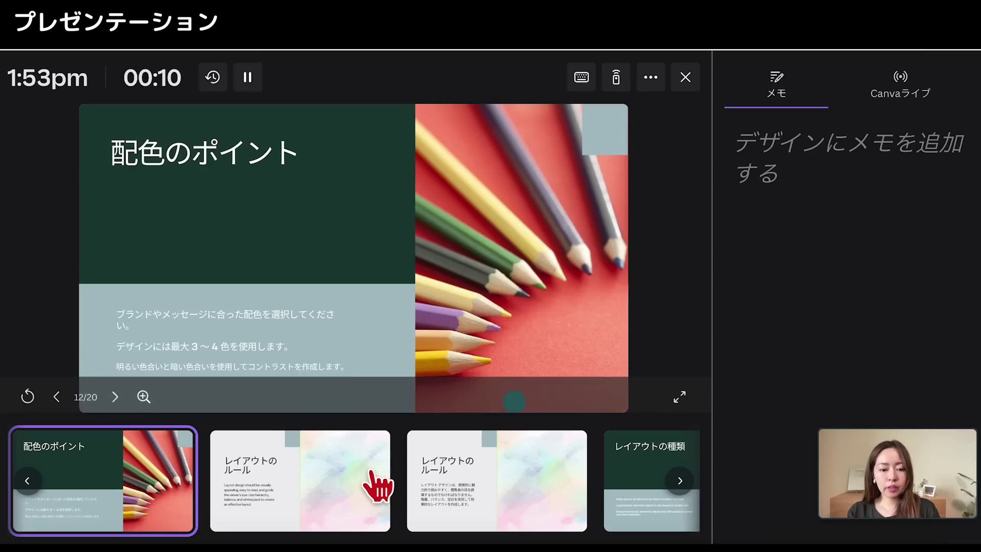
left_click(358, 485)
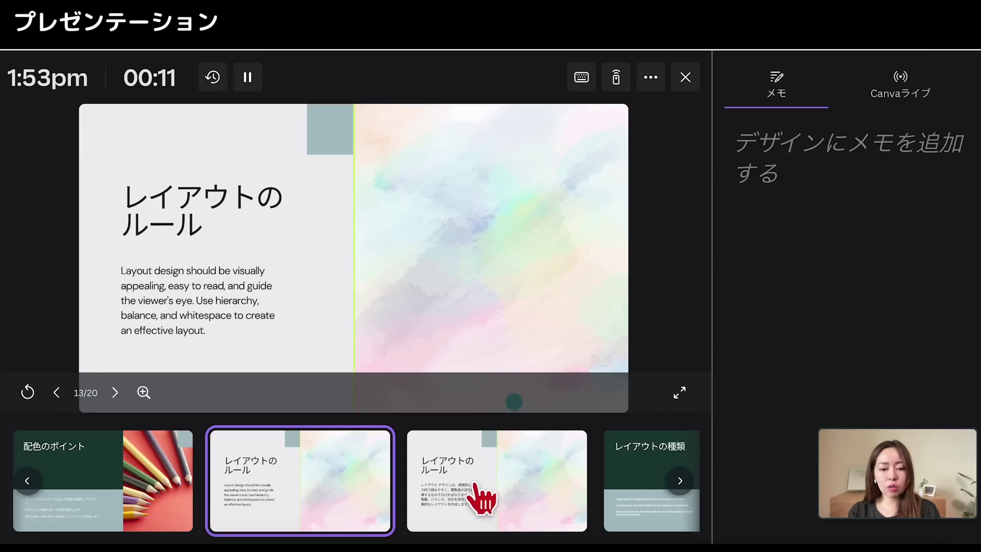
left_click(506, 494)
left_click(629, 489)
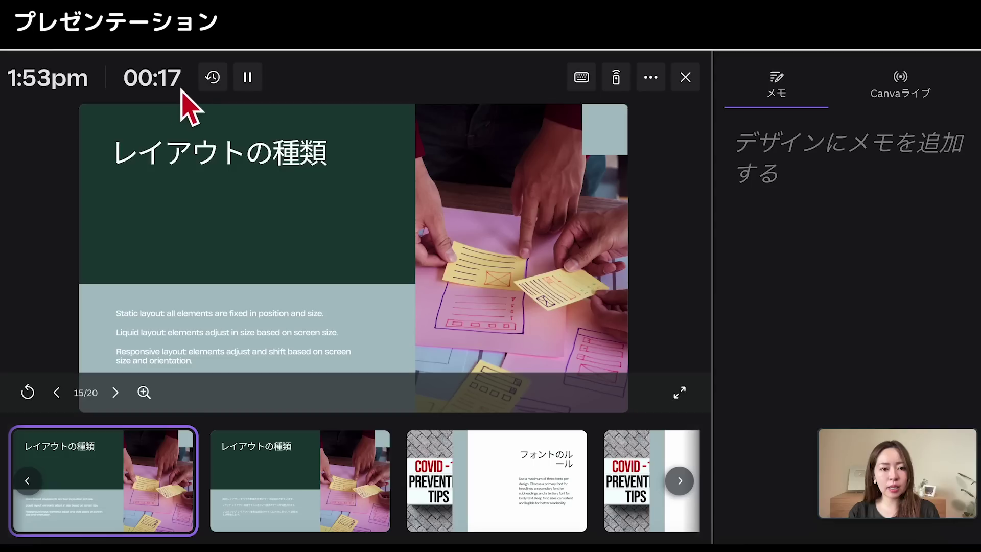
left_click(616, 78)
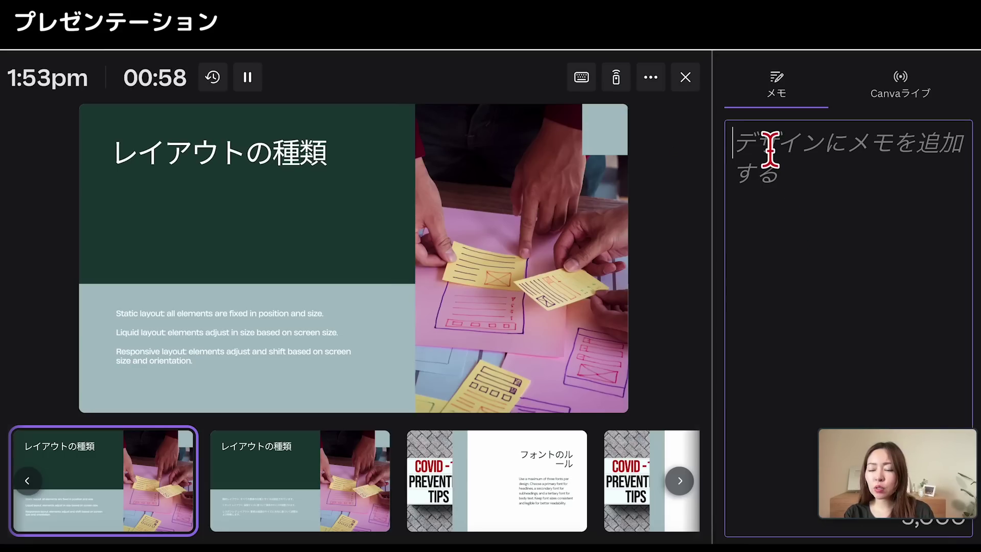
left_click(899, 97)
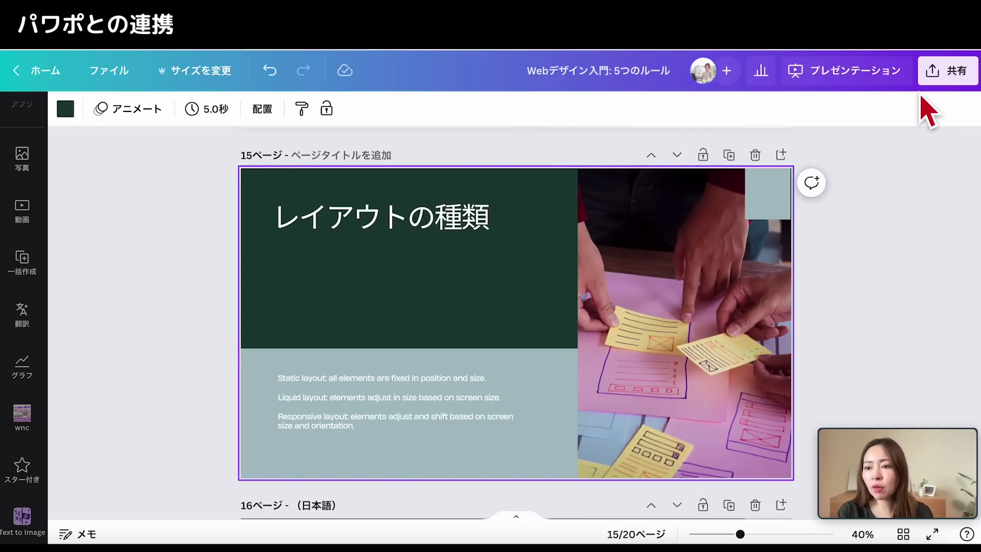
- Download all 20 pages of the deck as a PowerPoint PPTX file
left_click(941, 70)
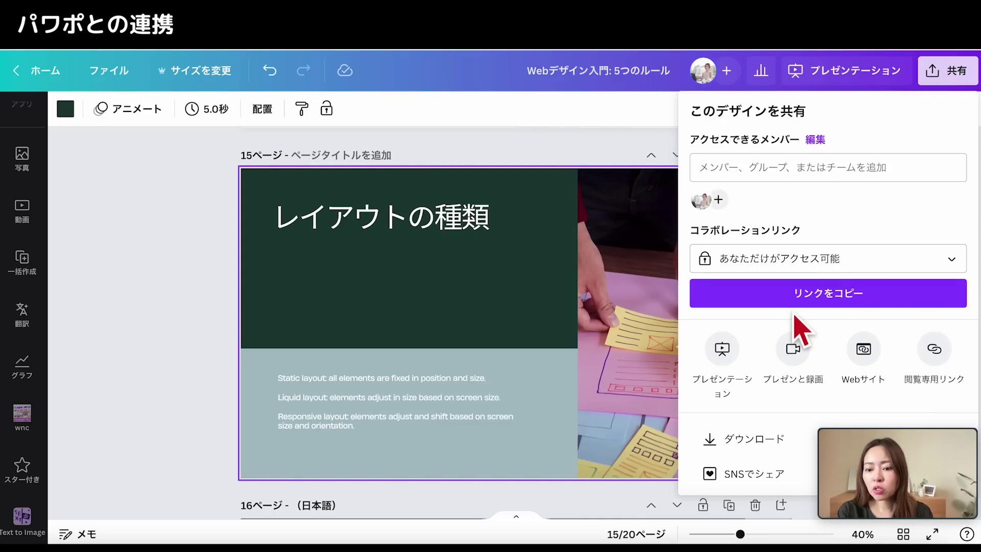
left_click(767, 435)
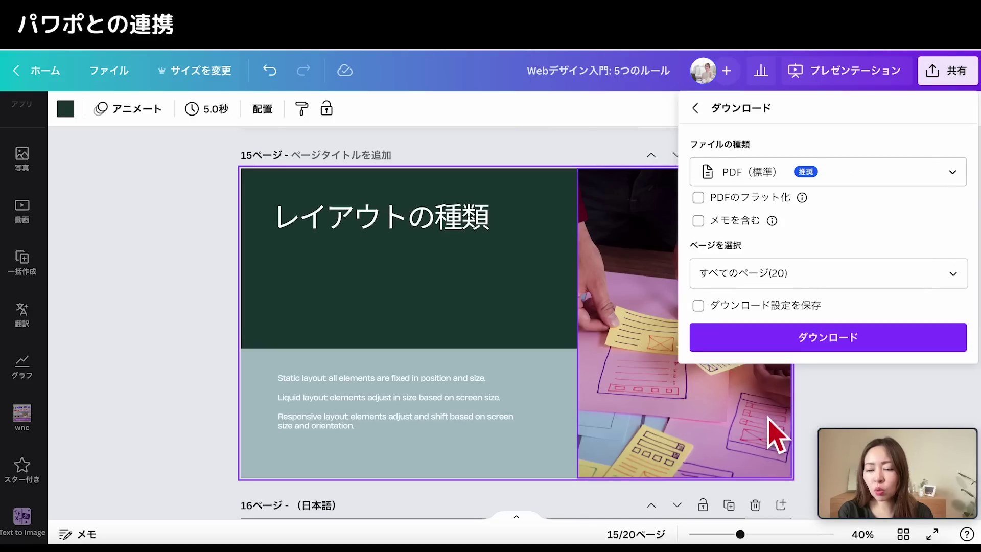
left_click(776, 176)
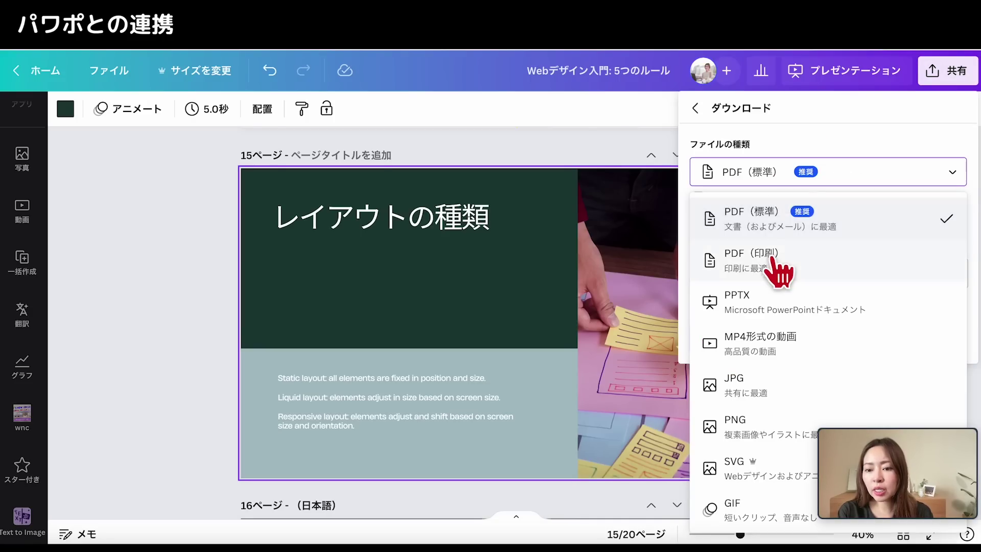
left_click(772, 305)
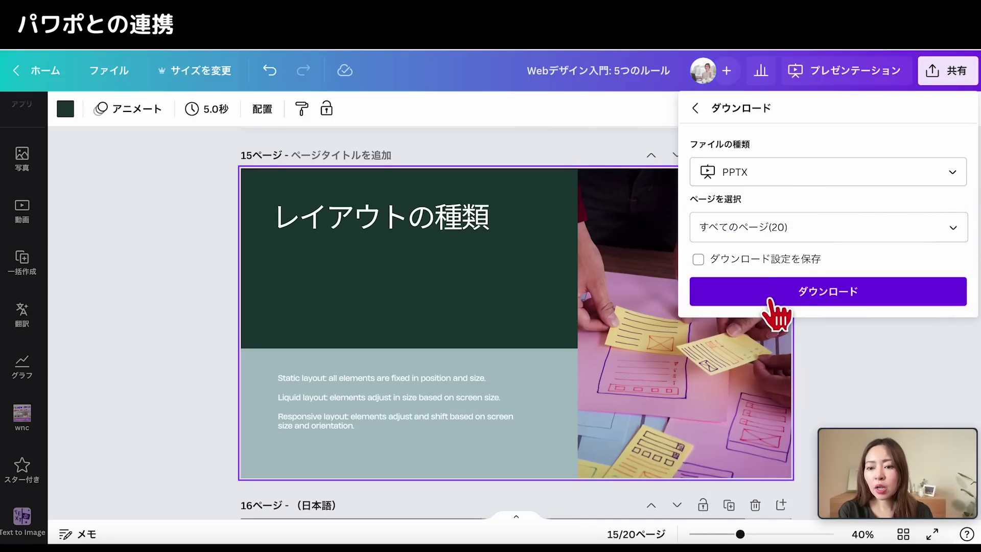
left_click(804, 299)
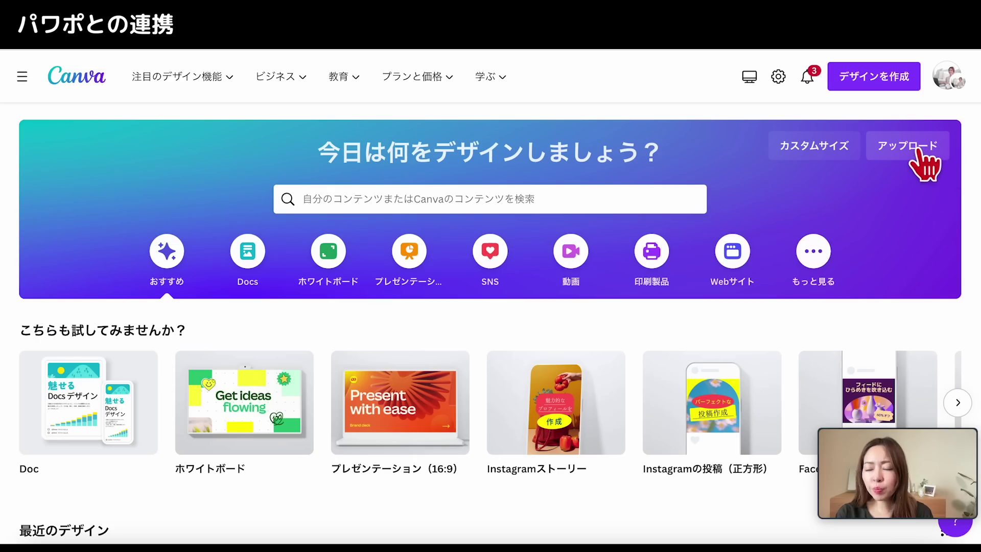
left_click(917, 148)
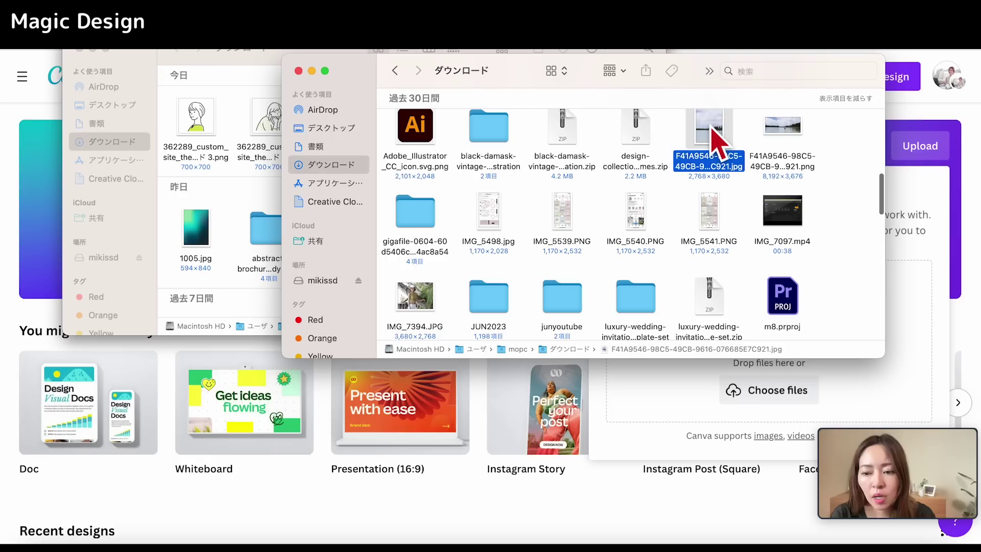
- Upload a photo and browse the Magic Design templates generated from it
left_click_drag(711, 135, 916, 309)
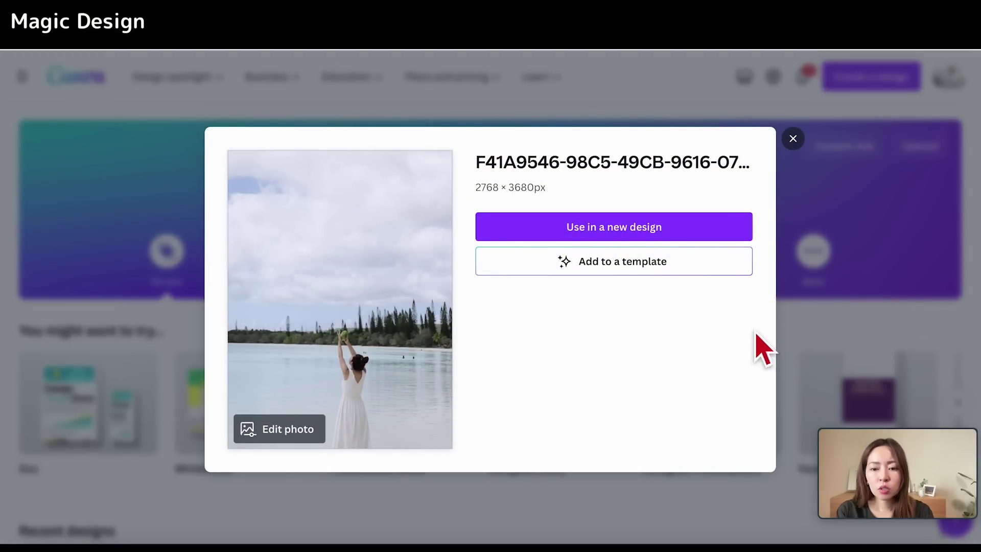
left_click(621, 268)
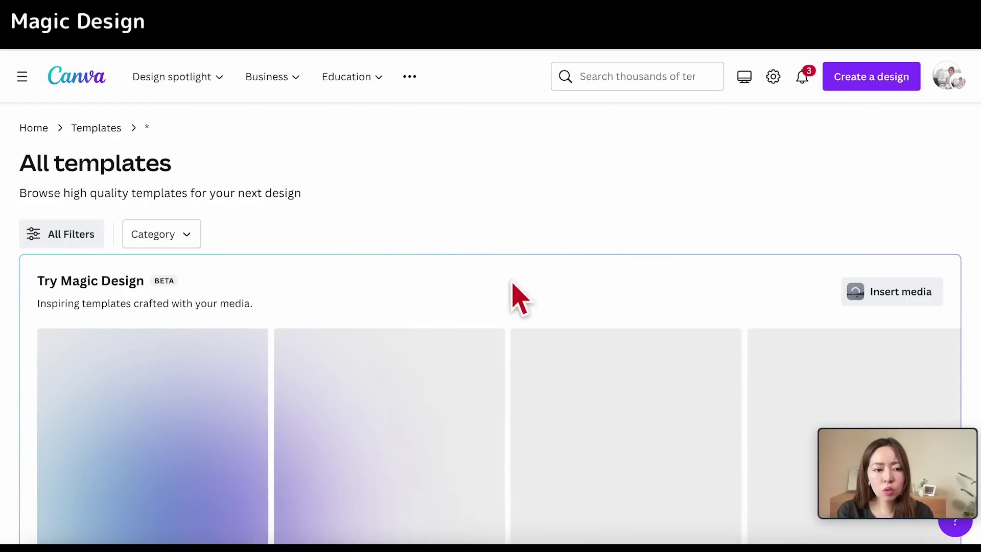
scroll(11, 430, "down", 2)
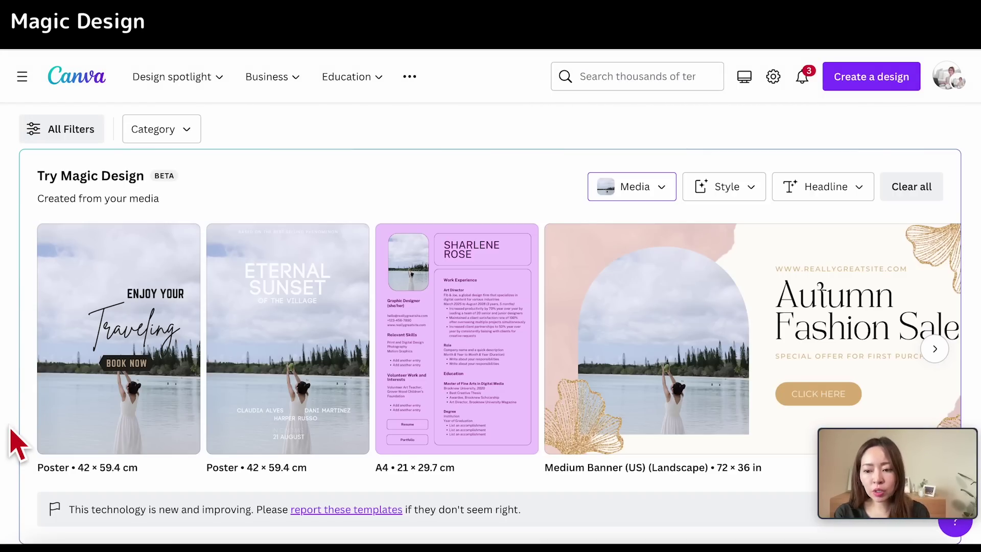
left_click(935, 349)
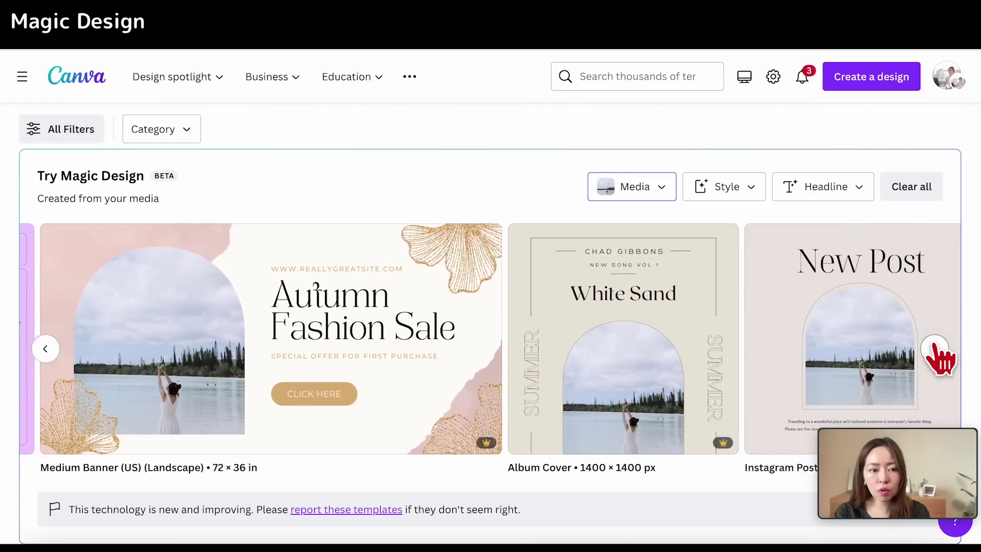
left_click(935, 349)
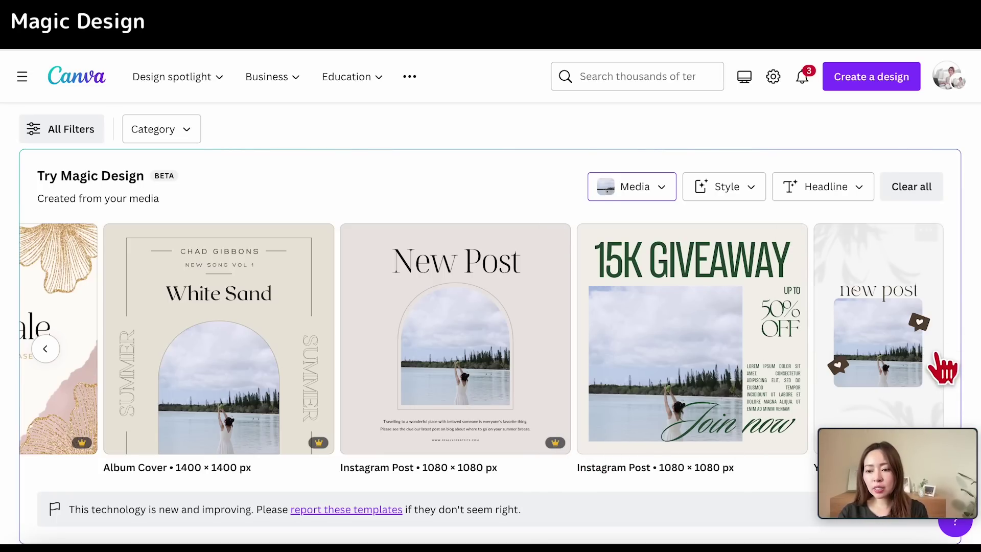
scroll(904, 357, "down", 1)
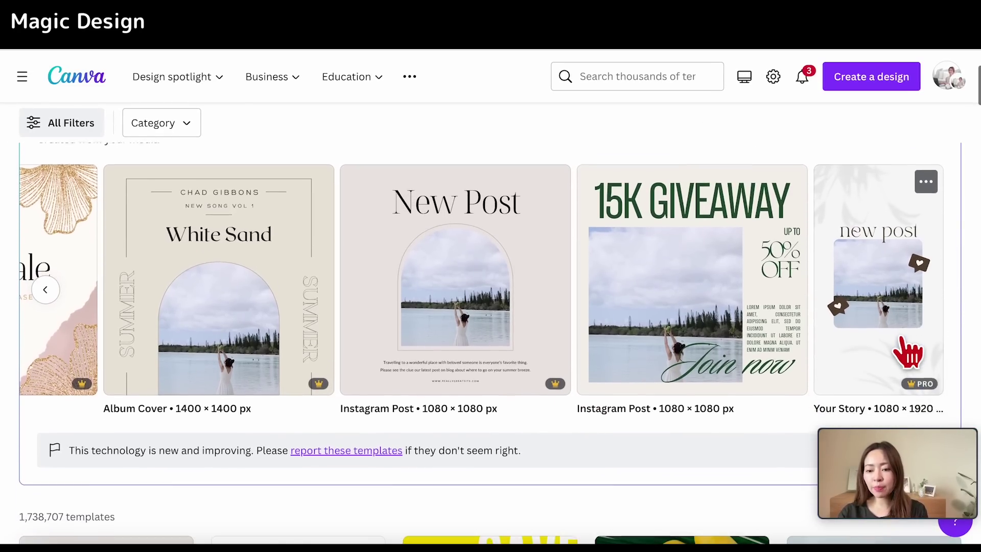
scroll(915, 360, "up", 1)
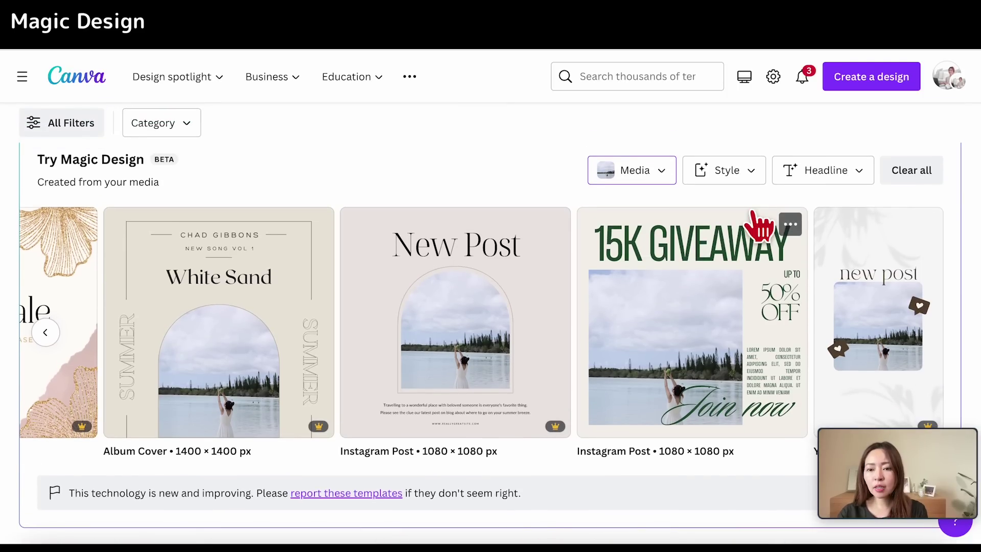
- Apply the Travel style and the headline 夏の思い出 to all Magic Design results
left_click(736, 189)
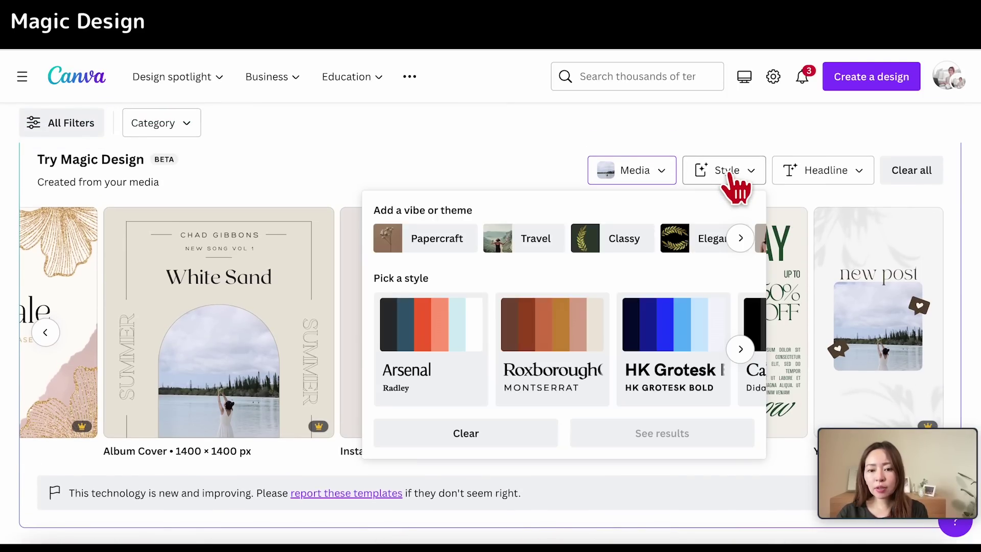
left_click(534, 242)
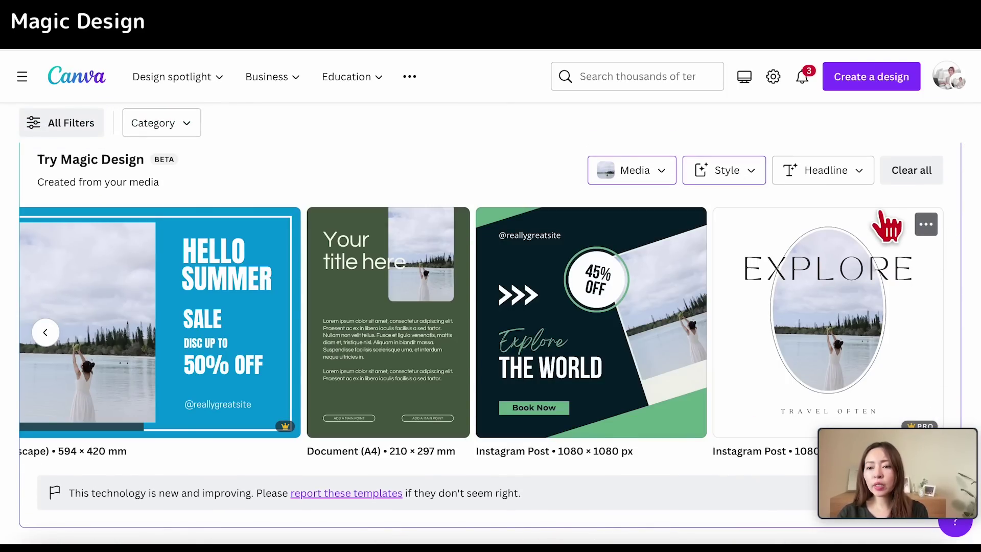
left_click(840, 180)
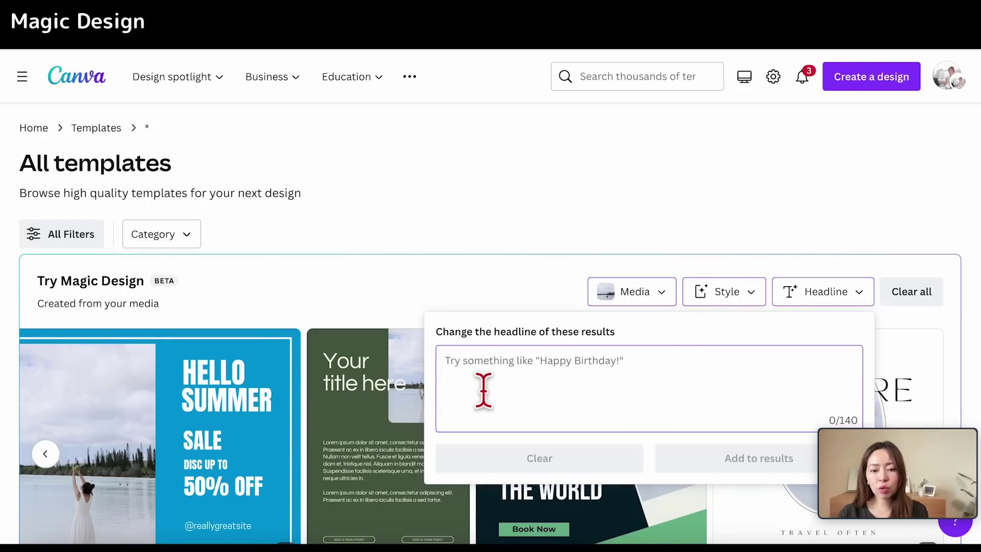
type("夏の思い出")
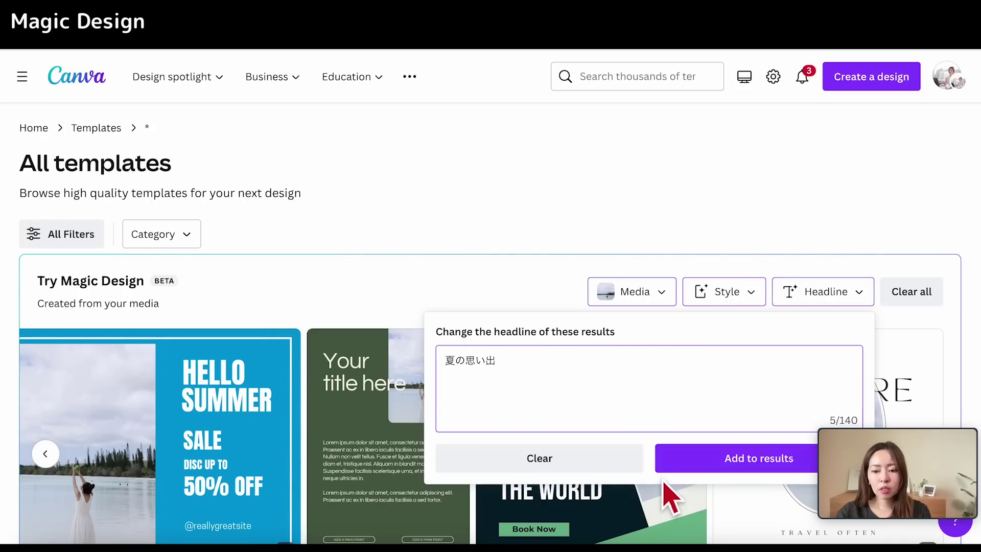
left_click(705, 454)
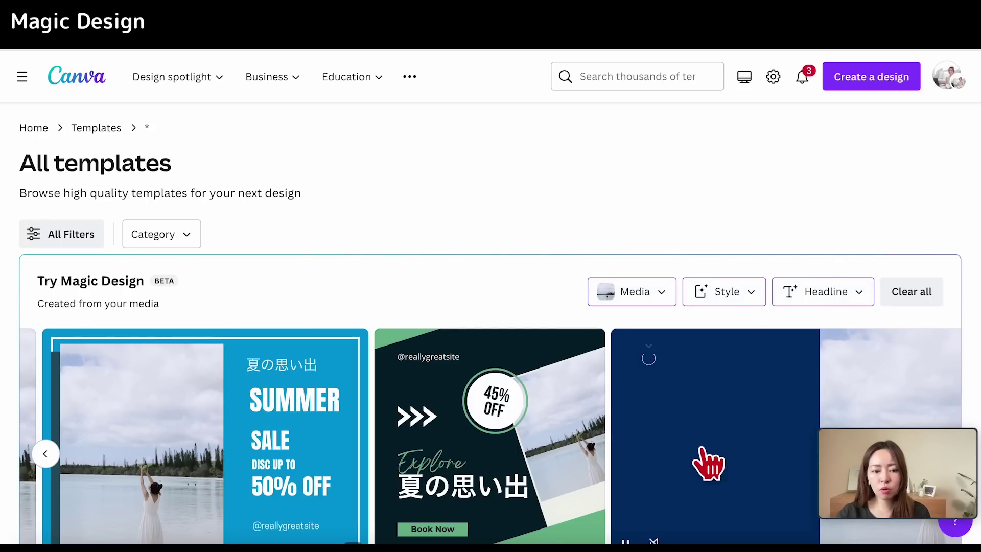
scroll(703, 451, "down", 2)
scroll(707, 462, "down", 2)
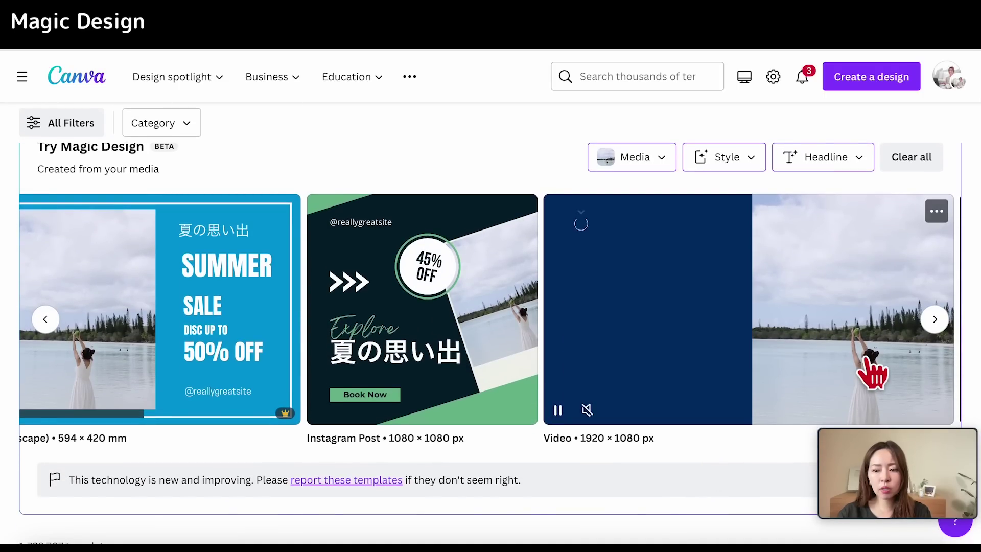
left_click(935, 320)
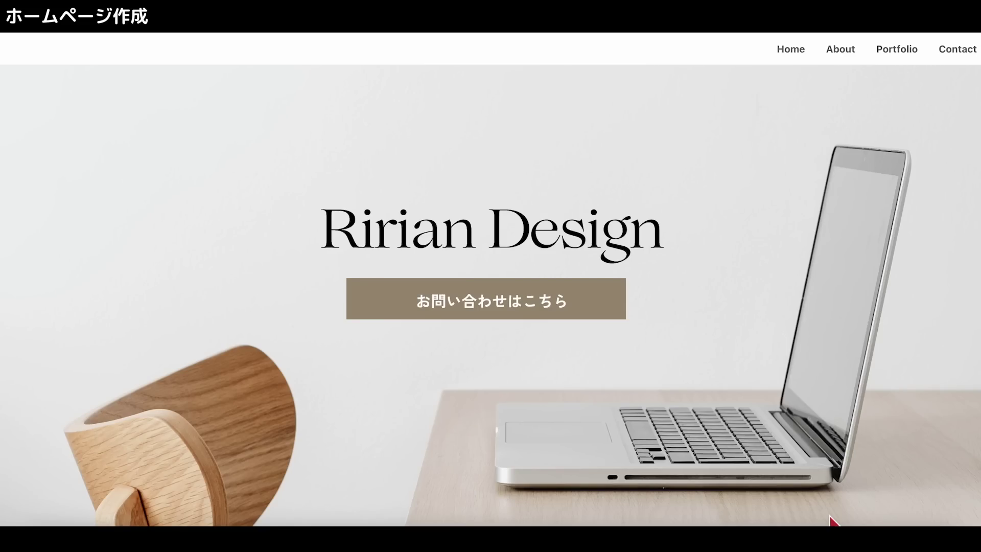
- Scroll through the Ririan Design website's sections and its About page
scroll(845, 493, "down", 3)
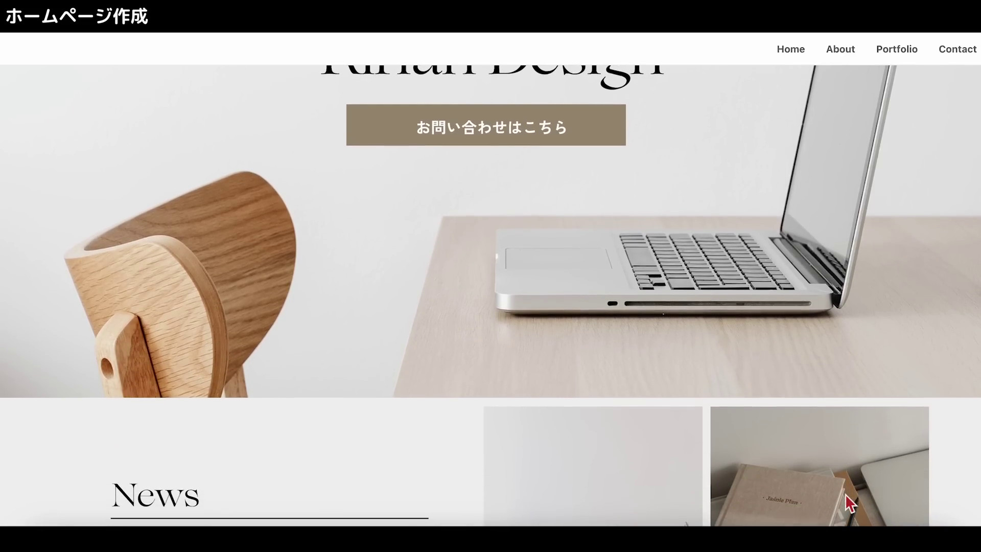
scroll(845, 494, "down", 2)
scroll(845, 493, "down", 2)
scroll(845, 493, "down", 3)
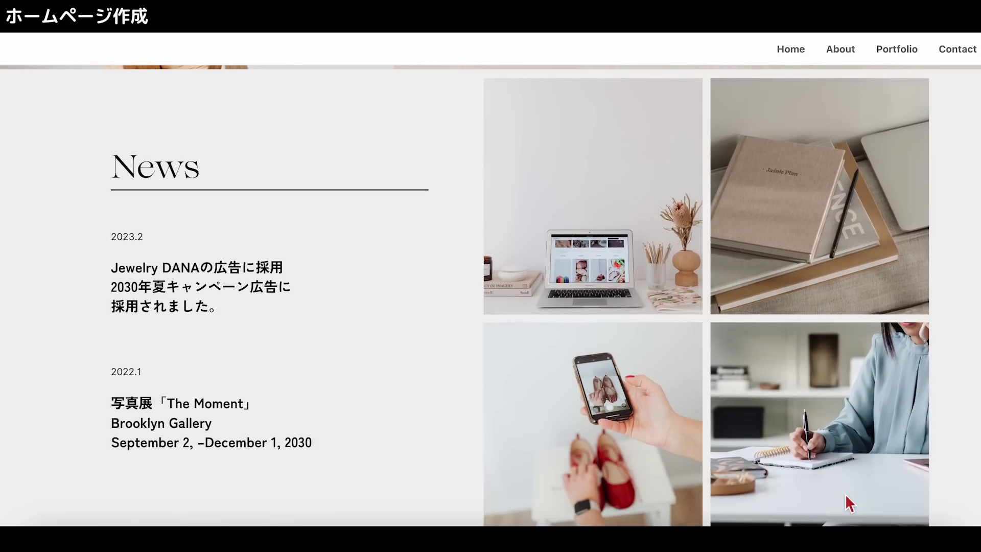
scroll(846, 496, "down", 2)
scroll(846, 493, "down", 2)
scroll(846, 490, "down", 5)
scroll(846, 485, "down", 1)
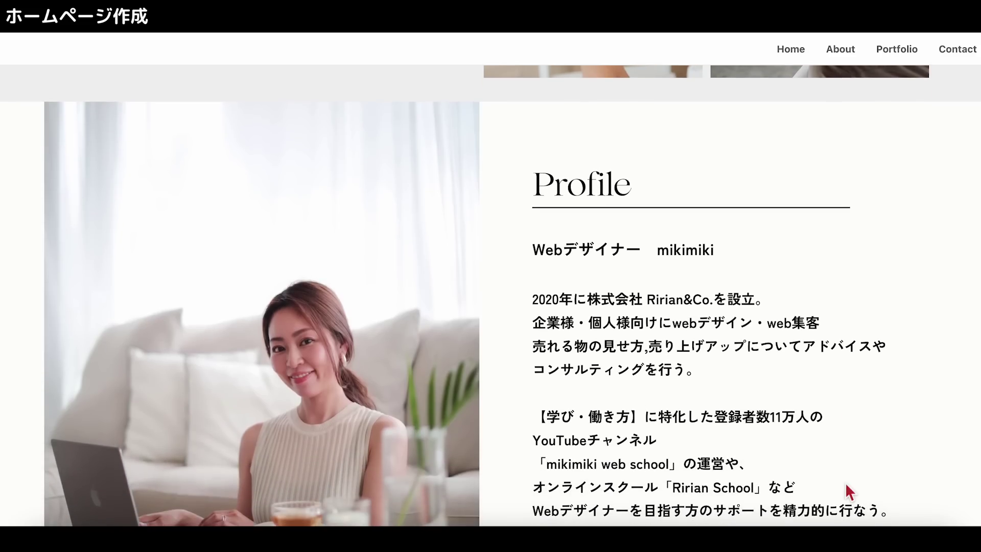
scroll(848, 482, "down", 2)
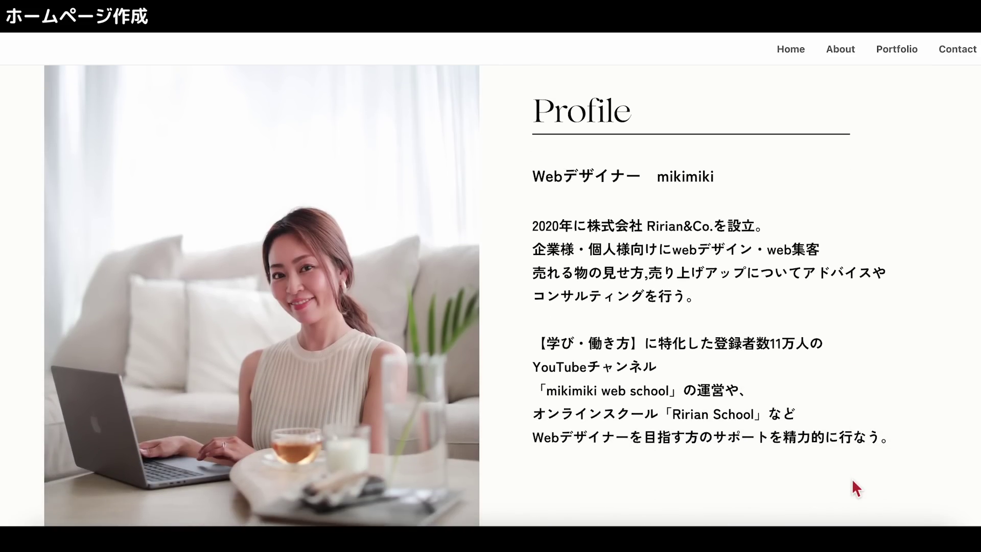
left_click(846, 66)
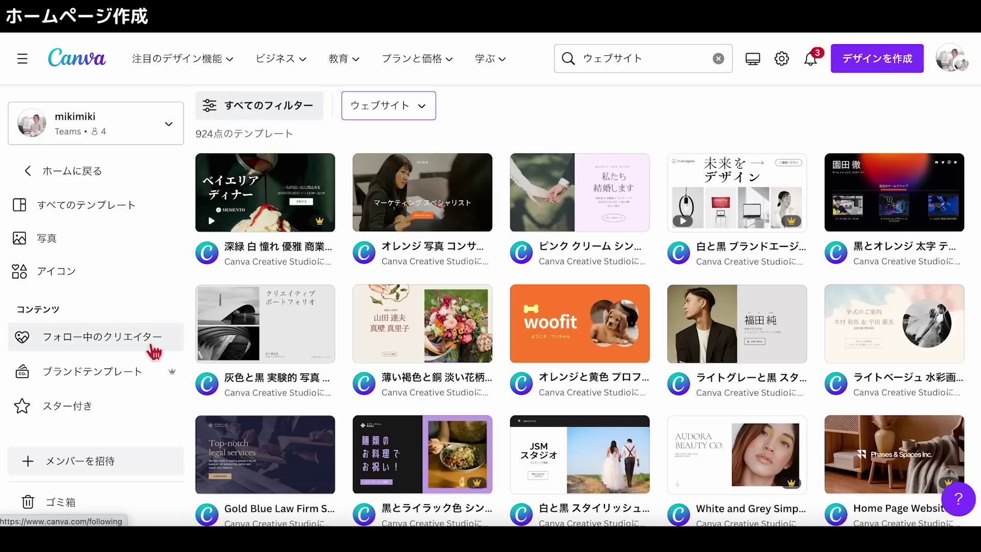
scroll(170, 353, "down", 2)
scroll(170, 352, "down", 2)
scroll(171, 352, "down", 2)
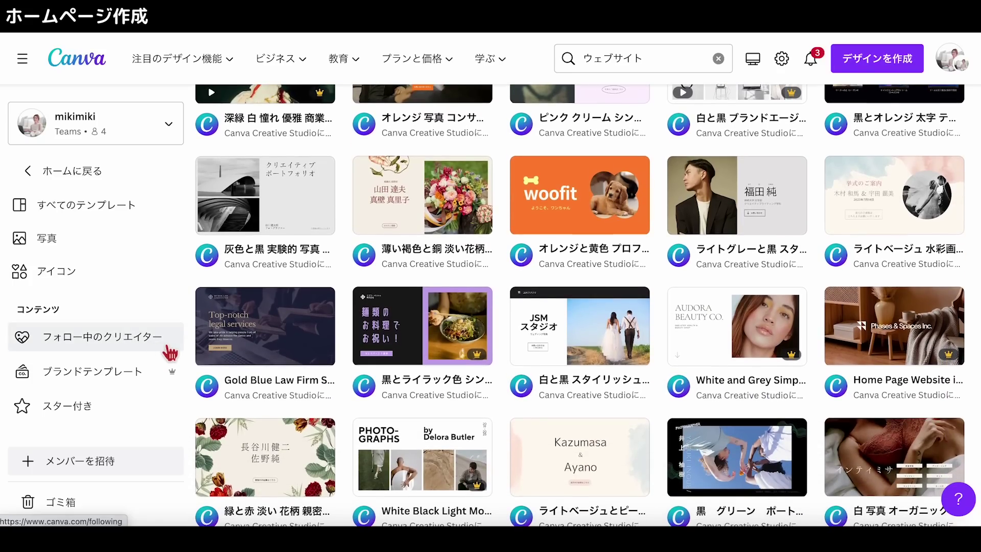
scroll(171, 353, "down", 1)
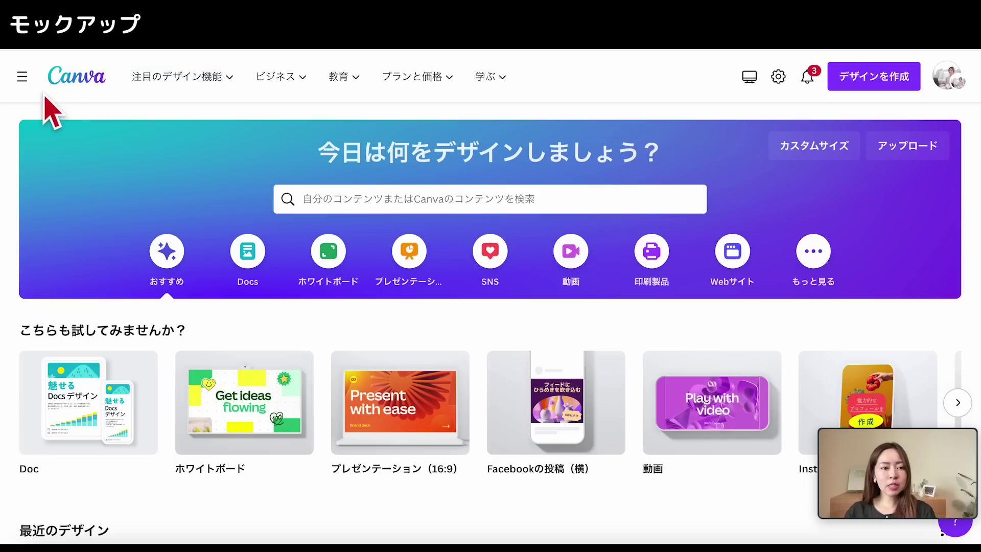
- Open the coffee-cup magazine mockup under Smartmockups' 印刷物 > 雑誌 category
left_click(22, 76)
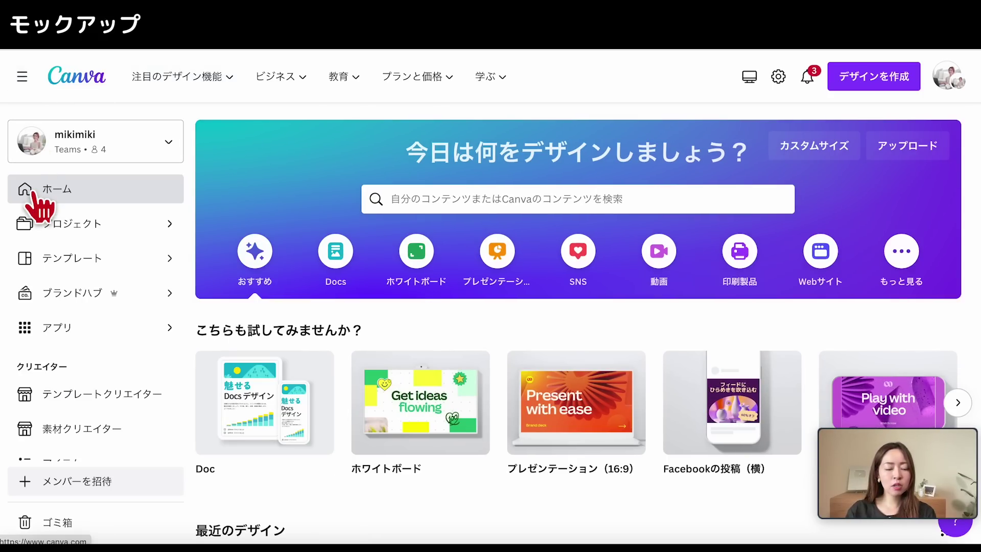
left_click(59, 329)
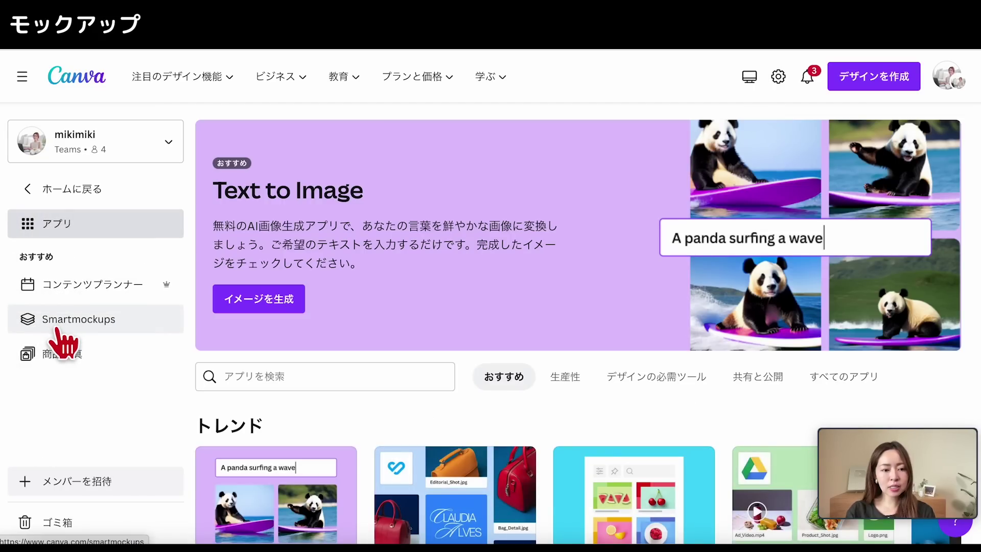
left_click(109, 323)
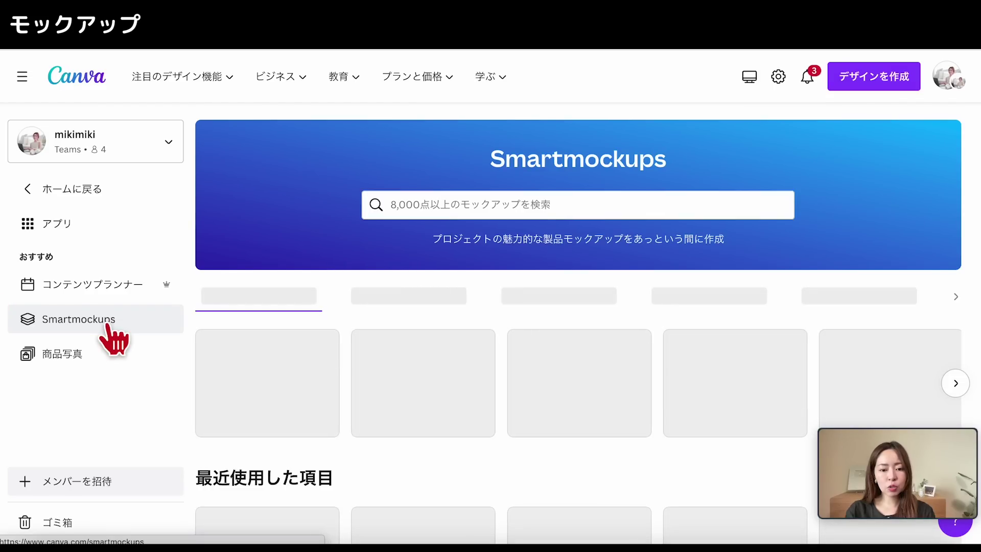
scroll(240, 327, "down", 1)
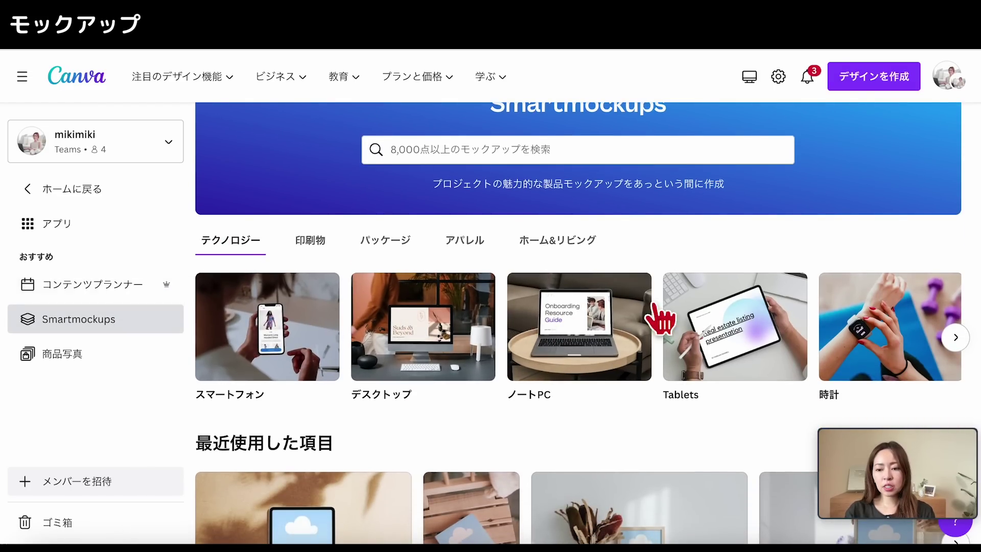
left_click(312, 241)
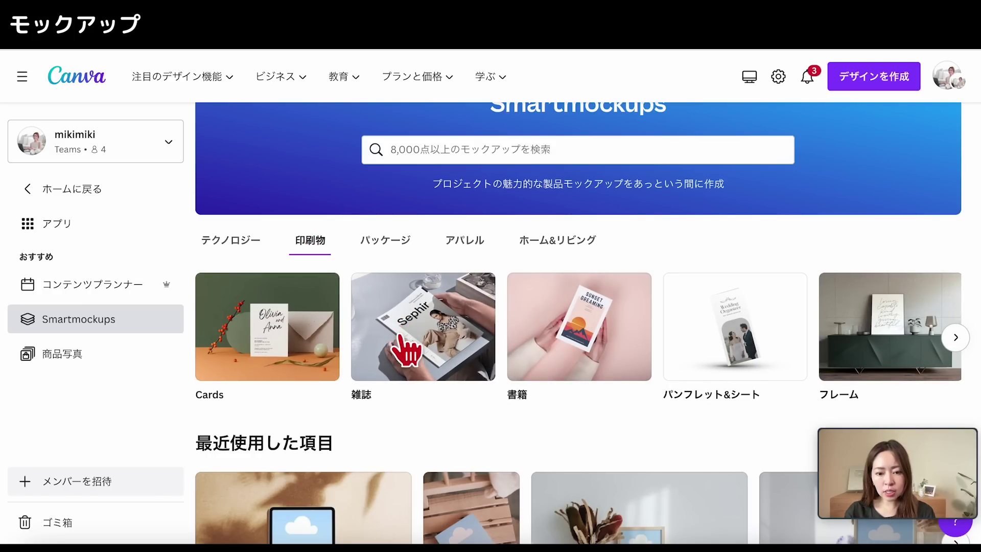
mouse_move(423, 327)
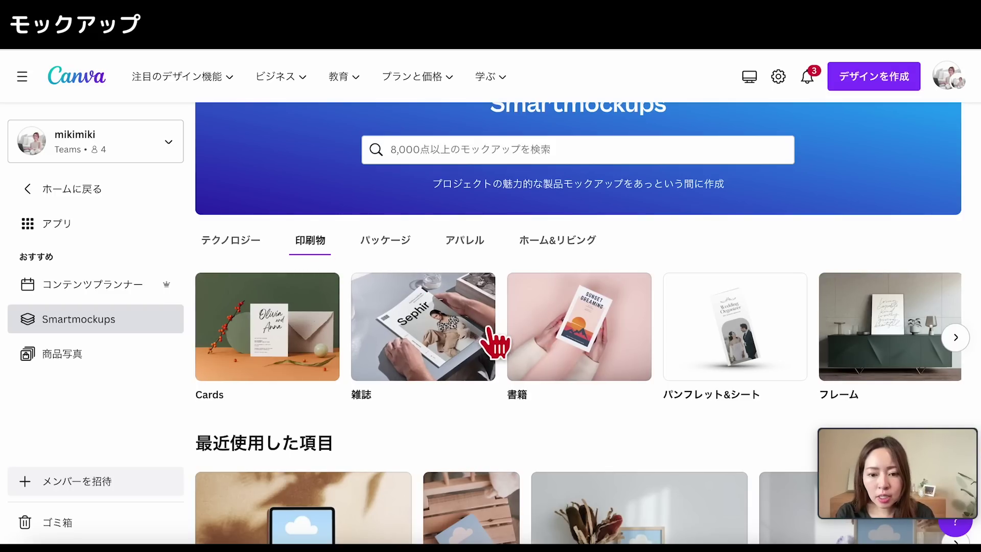
left_click(408, 329)
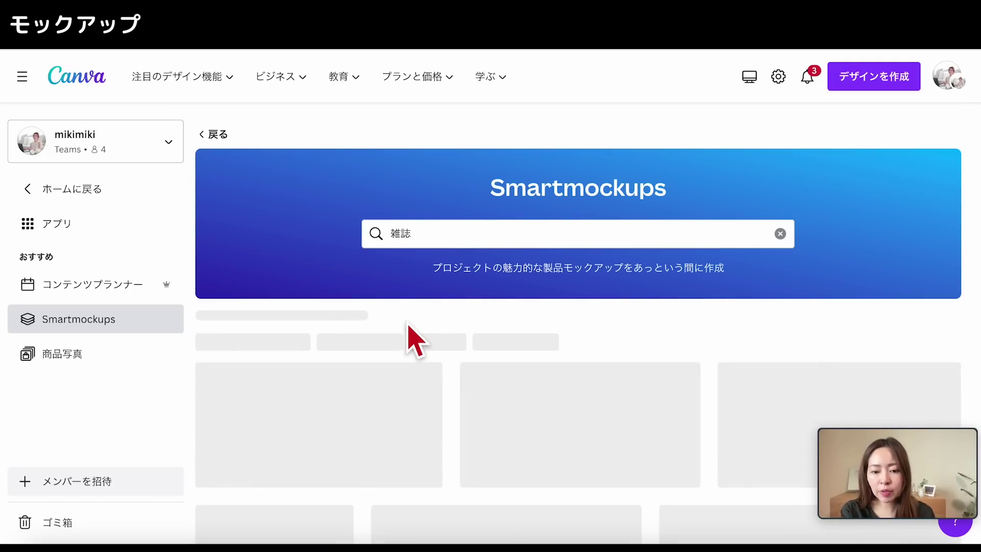
scroll(388, 310, "down", 5)
left_click(245, 285)
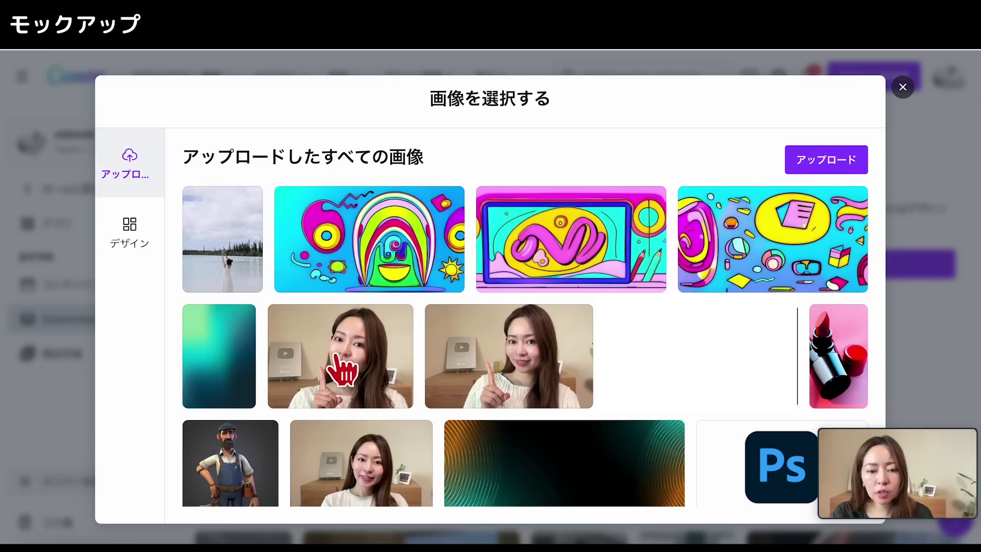
- Place the lake photo in the magazine mockup, save it, and use it in a Facebookカバー design
left_click(231, 265)
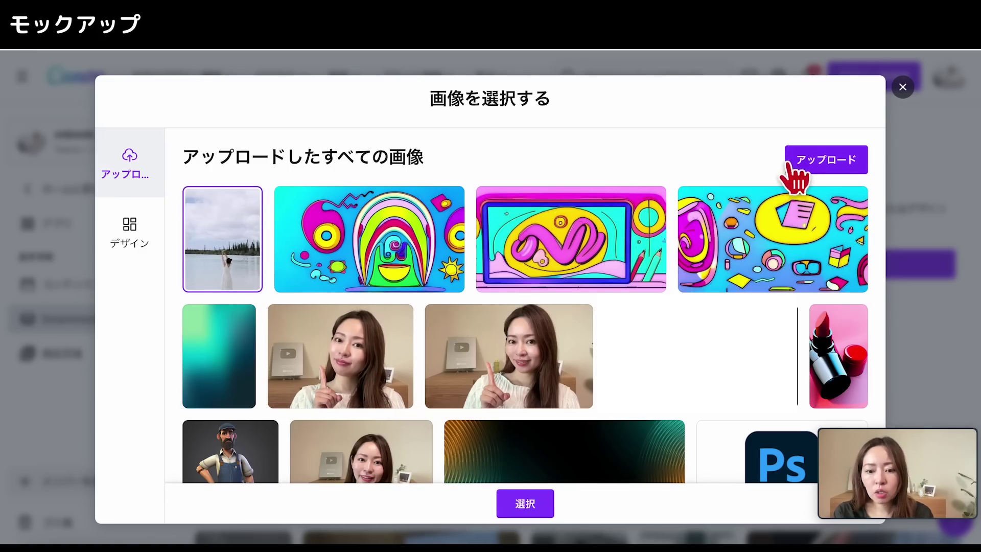
left_click(532, 505)
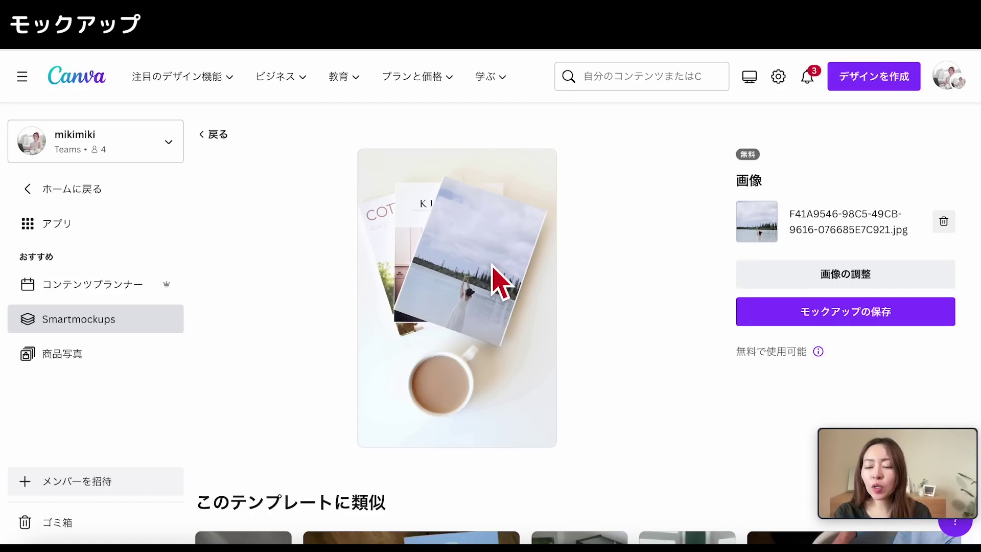
left_click(815, 314)
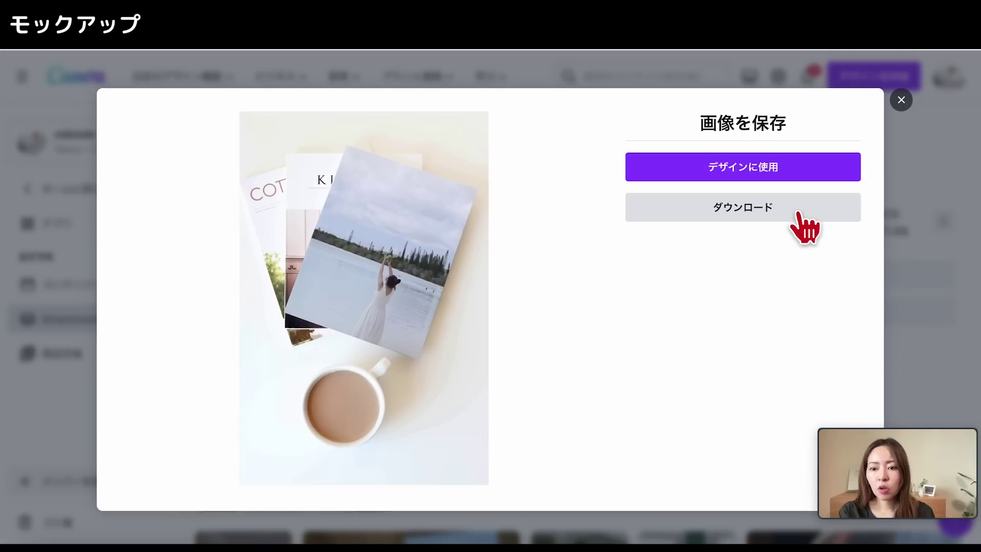
left_click(797, 212)
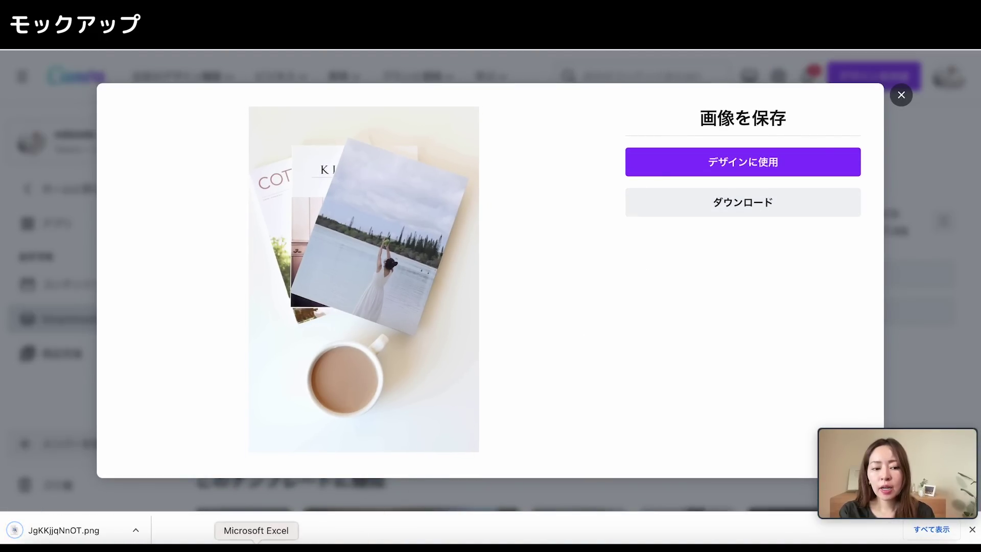
left_click(684, 163)
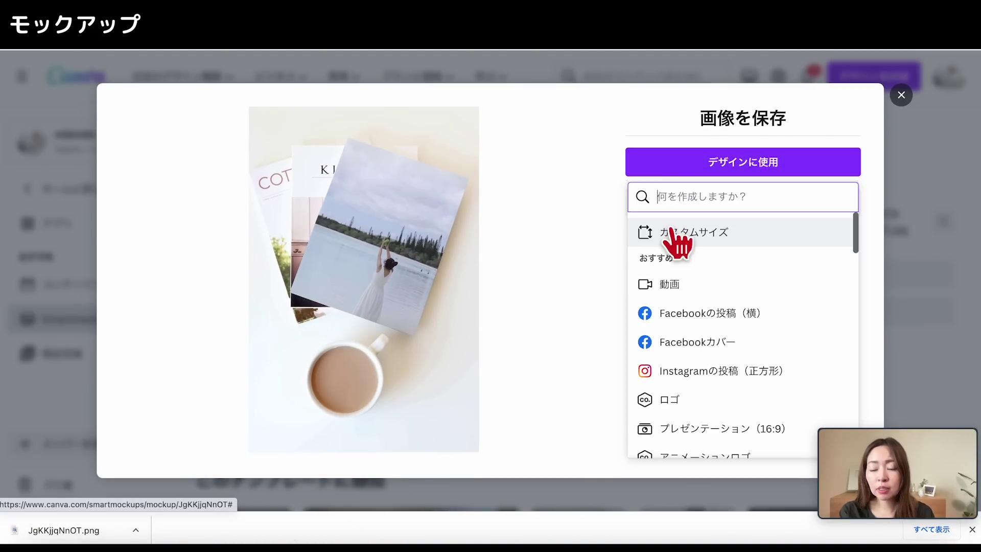
left_click(685, 343)
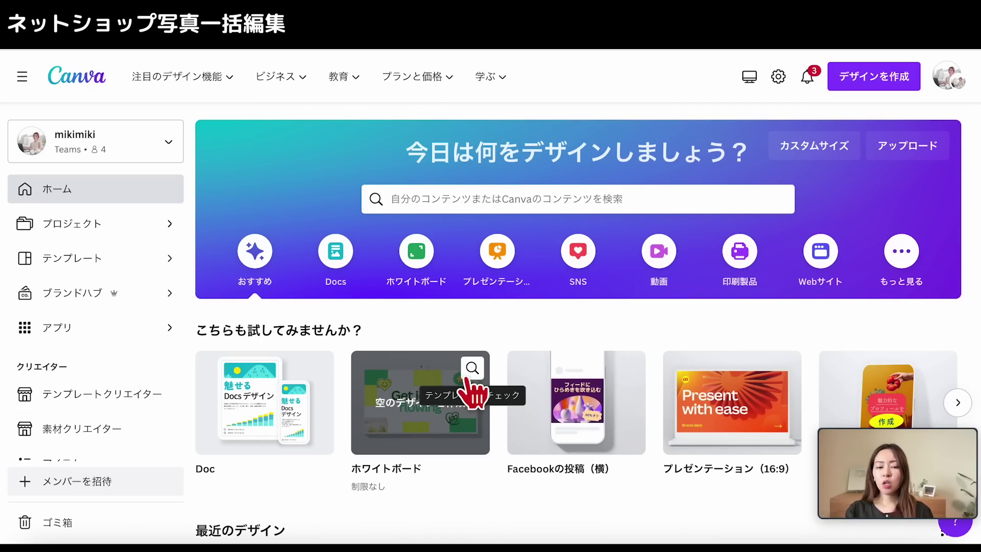
- Load 1.png–3.png into 商品写真 and apply the Platinum background to all three
left_click(100, 332)
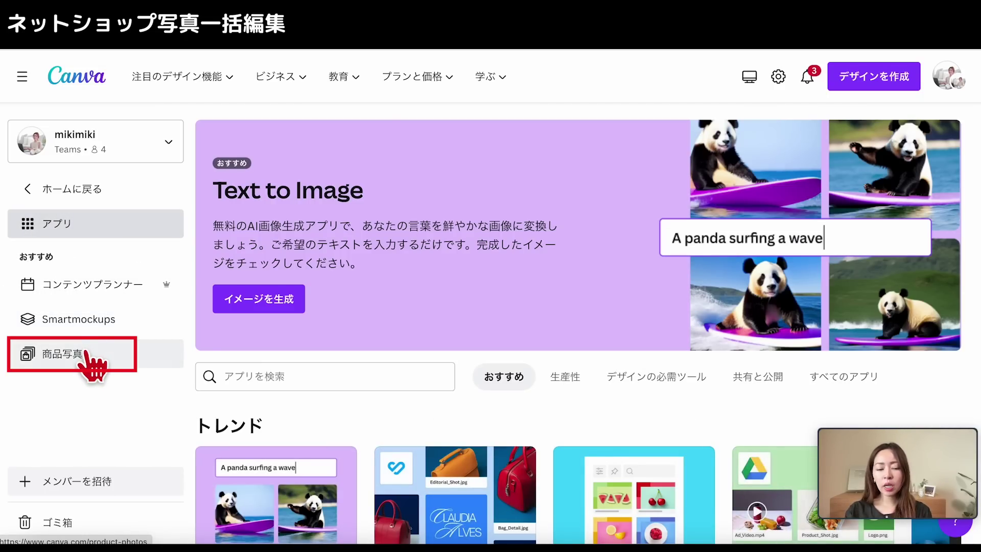
left_click(87, 352)
scroll(371, 384, "down", 1)
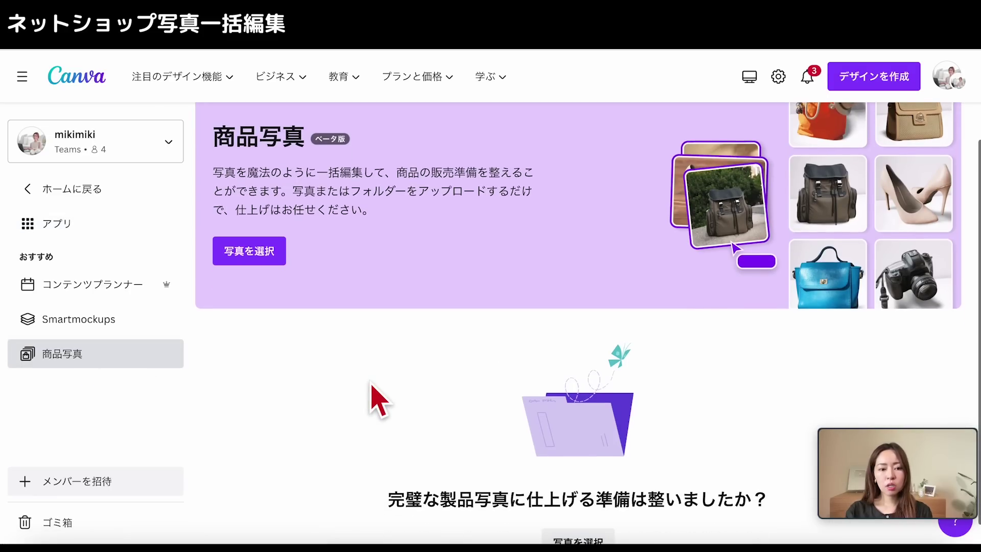
left_click(258, 258)
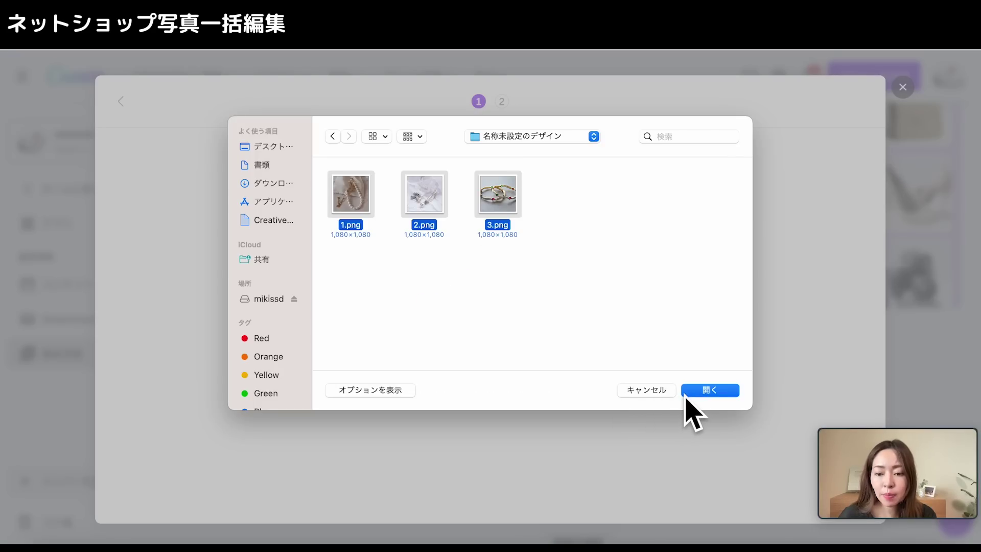
left_click(700, 391)
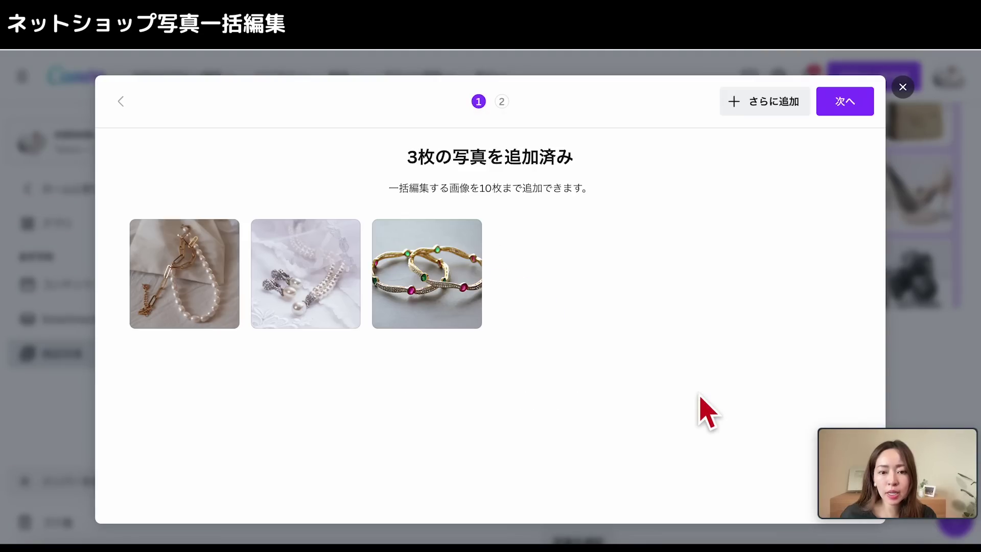
left_click(841, 104)
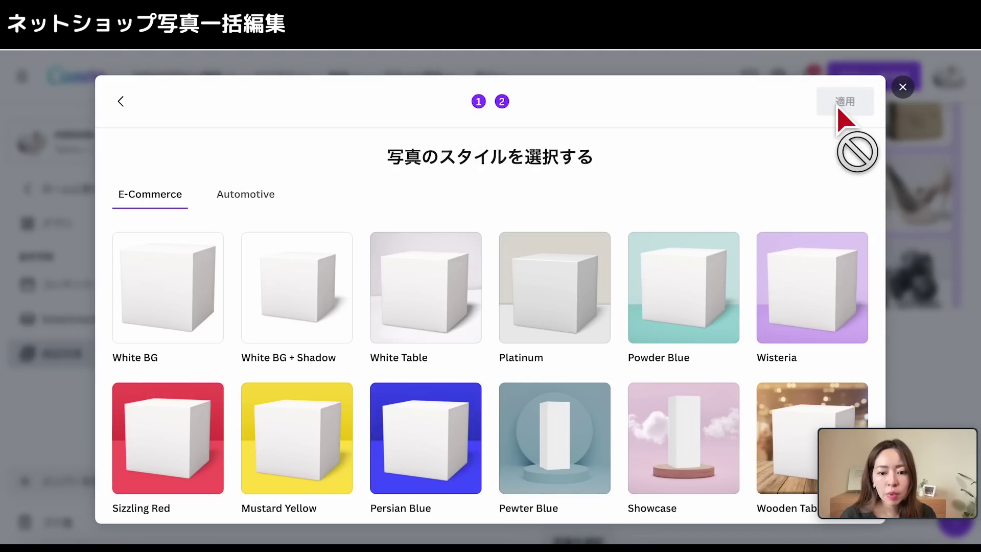
left_click(580, 305)
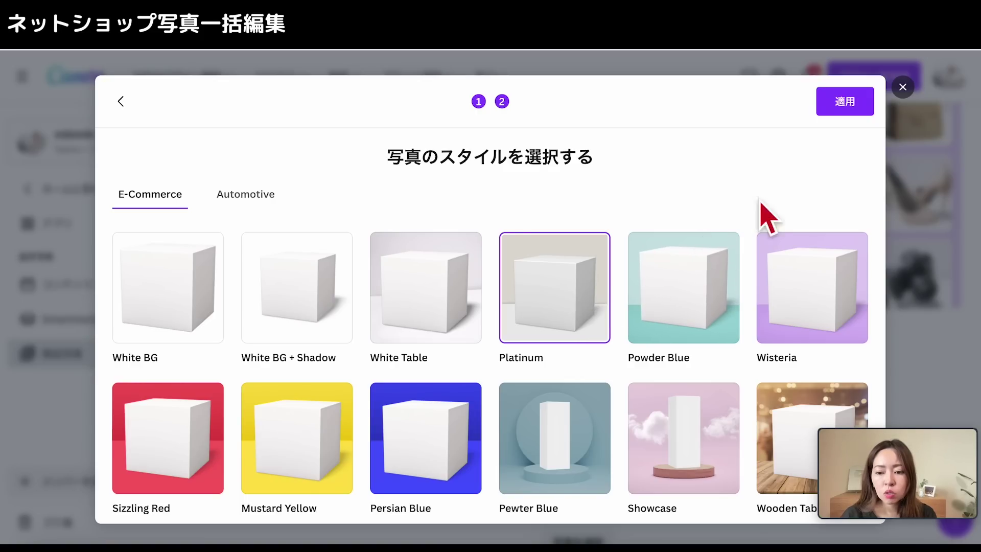
left_click(834, 109)
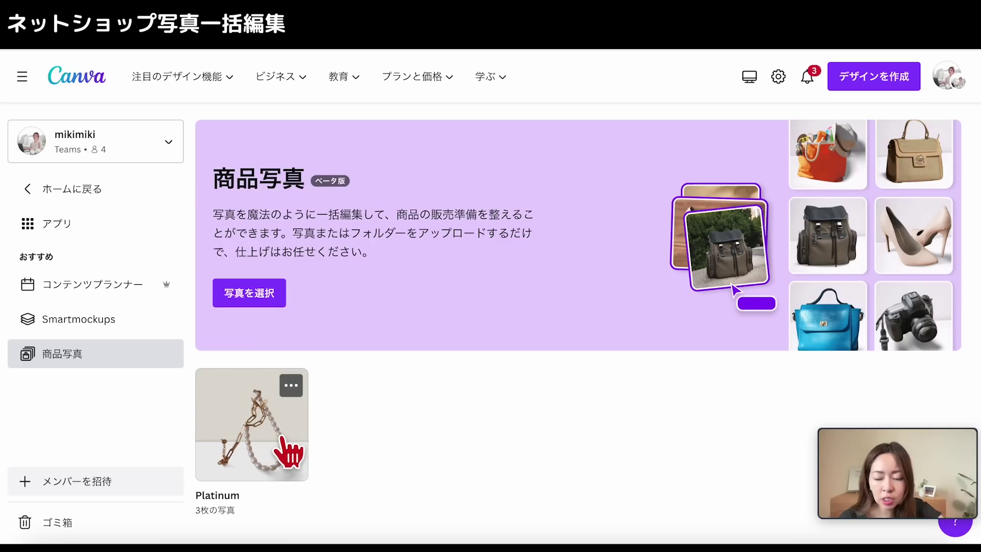
- Open the Platinum photo set and view the necklace photo enlarged before closing it
left_click(289, 455)
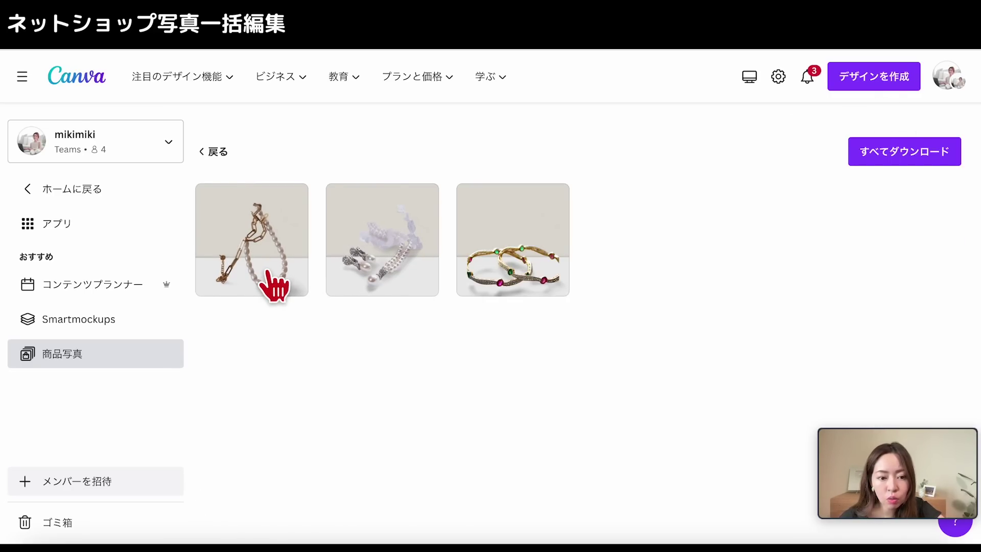
left_click(264, 275)
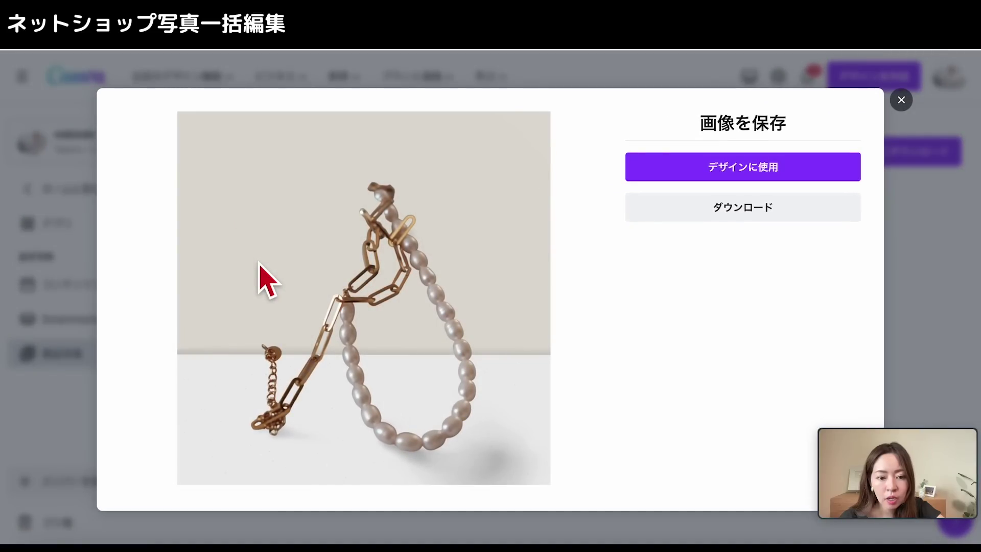
left_click(901, 100)
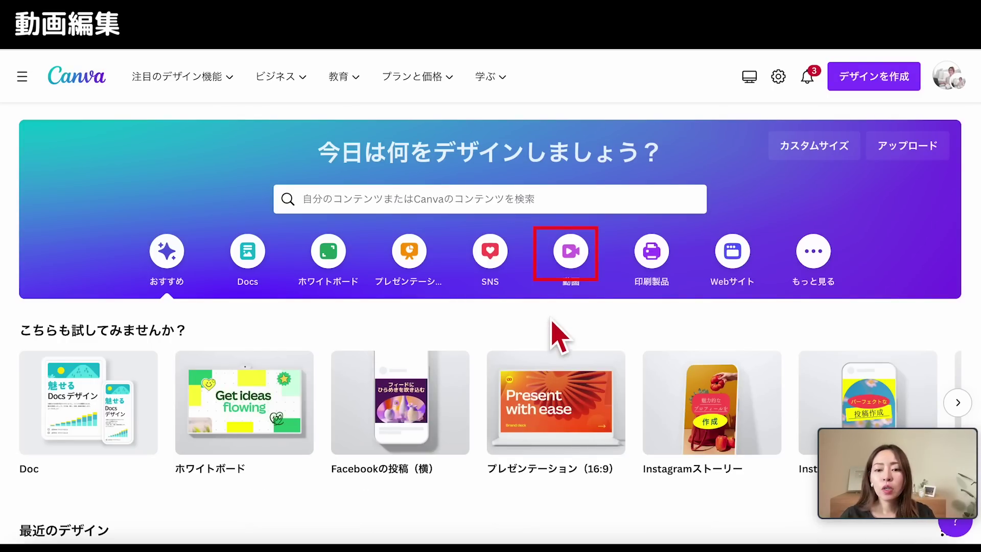
- Create a smartphone video from the orange-and-yellow burger TikTok ad template and preview it
left_click(568, 256)
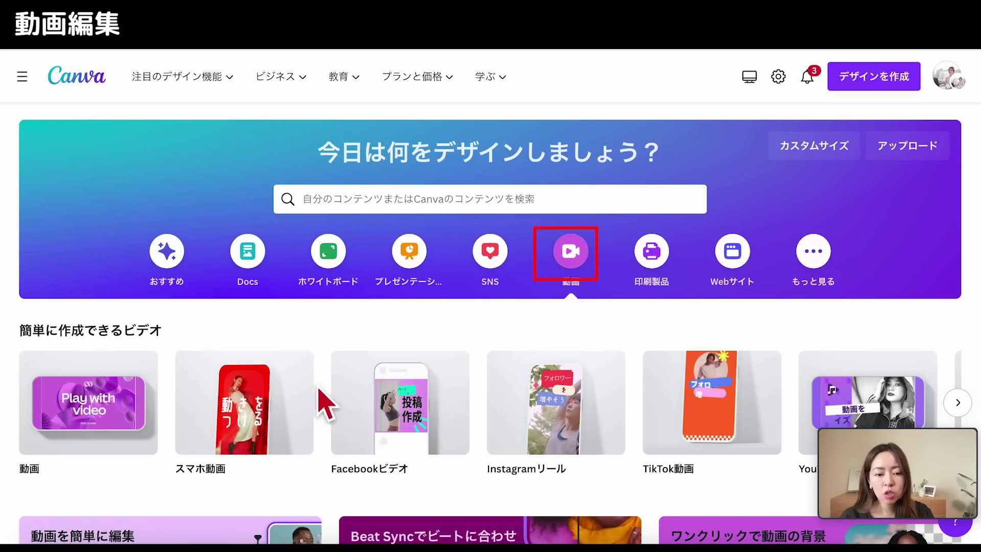
left_click(551, 391)
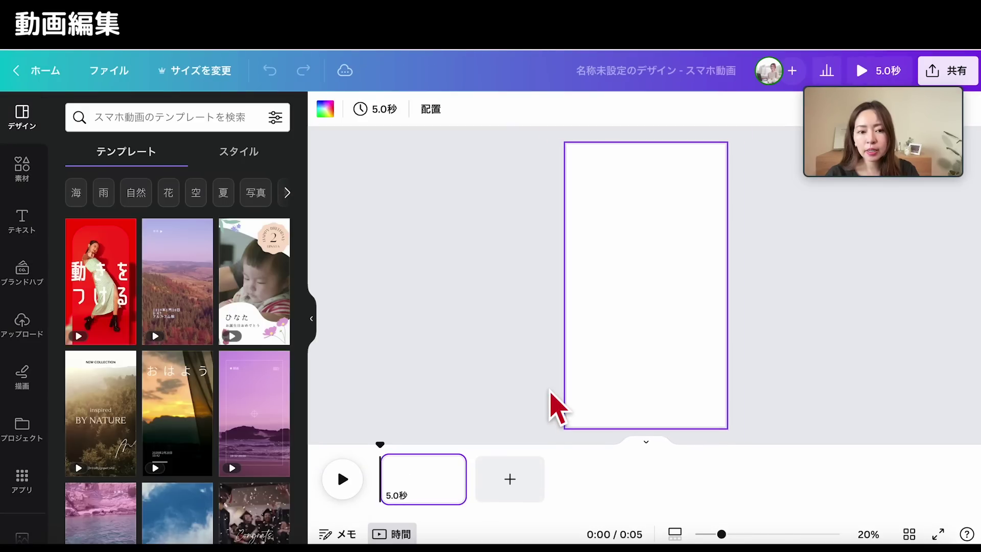
left_click(342, 479)
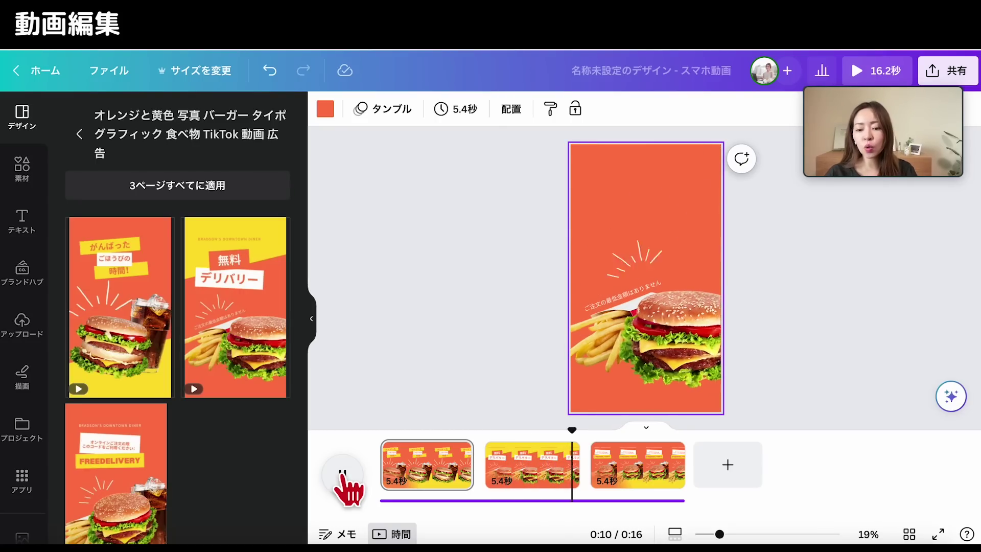
left_click(342, 479)
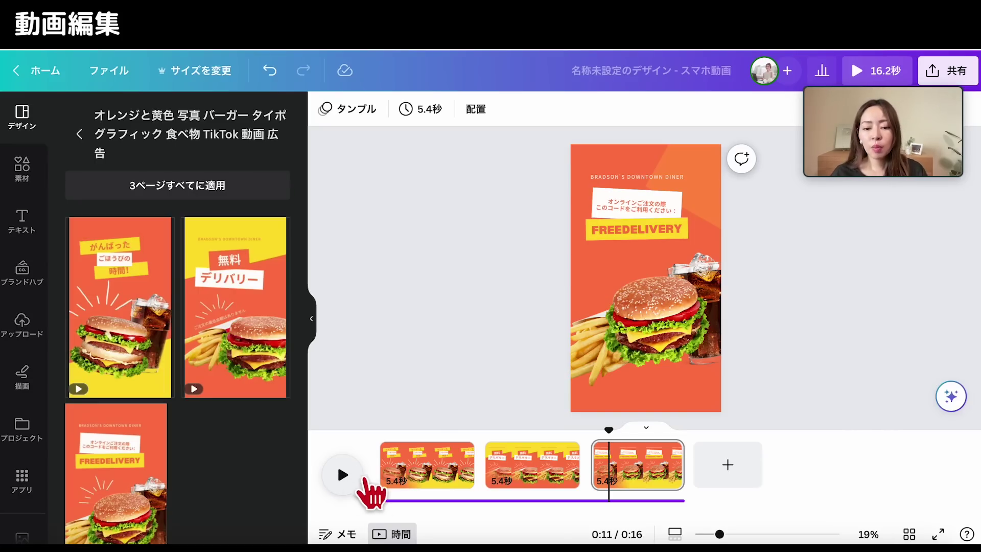
- Split the first burger page into 2.4s and 2.9s clips and add a blank page
left_click(425, 466)
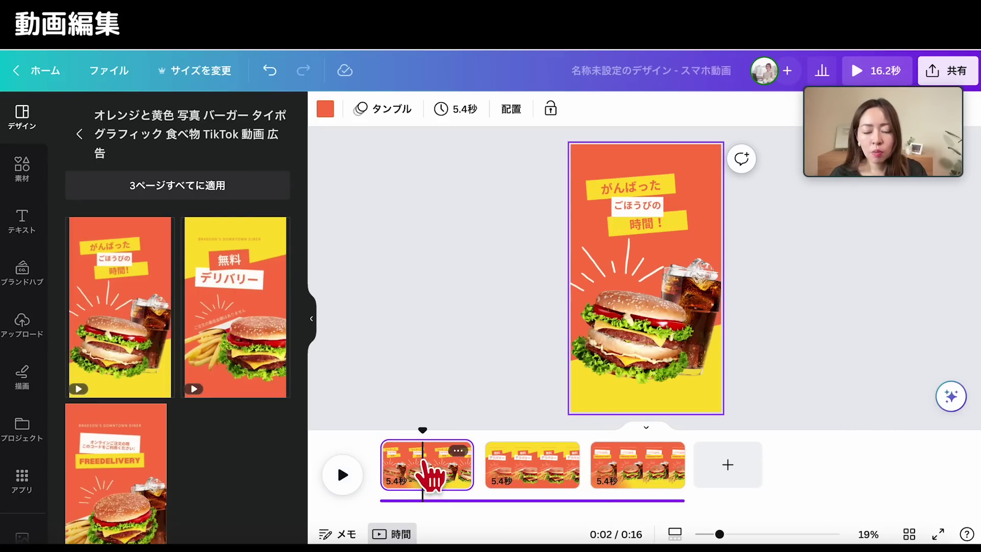
right_click(423, 460)
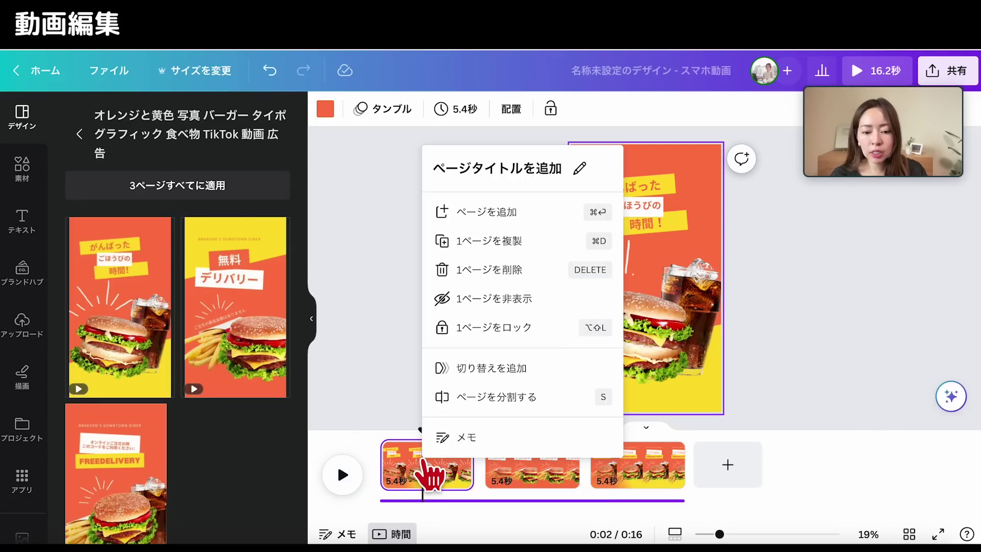
left_click(465, 398)
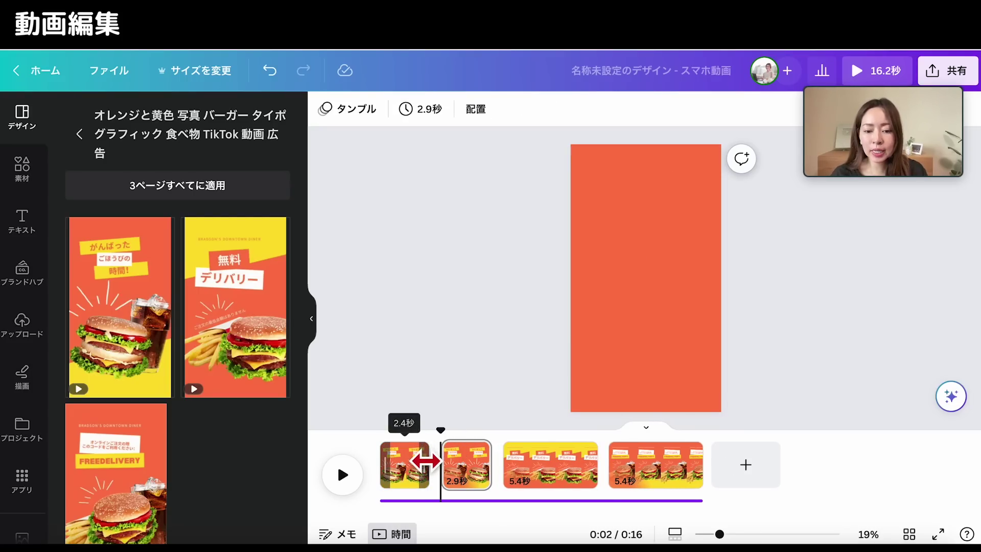
key("ctrl+Return")
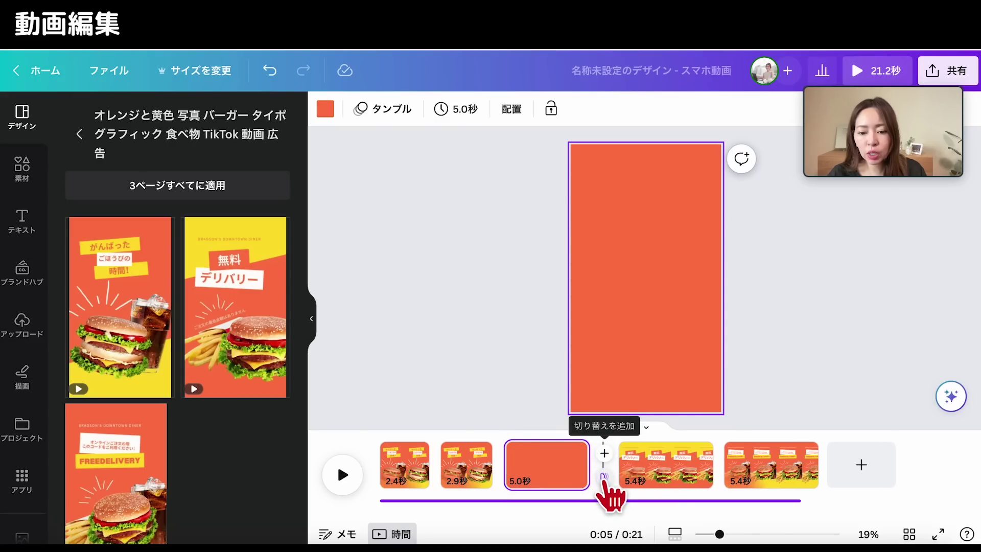
- Add a Dissolve transition between the pages, then open the audio library
left_click(604, 476)
left_click(176, 205)
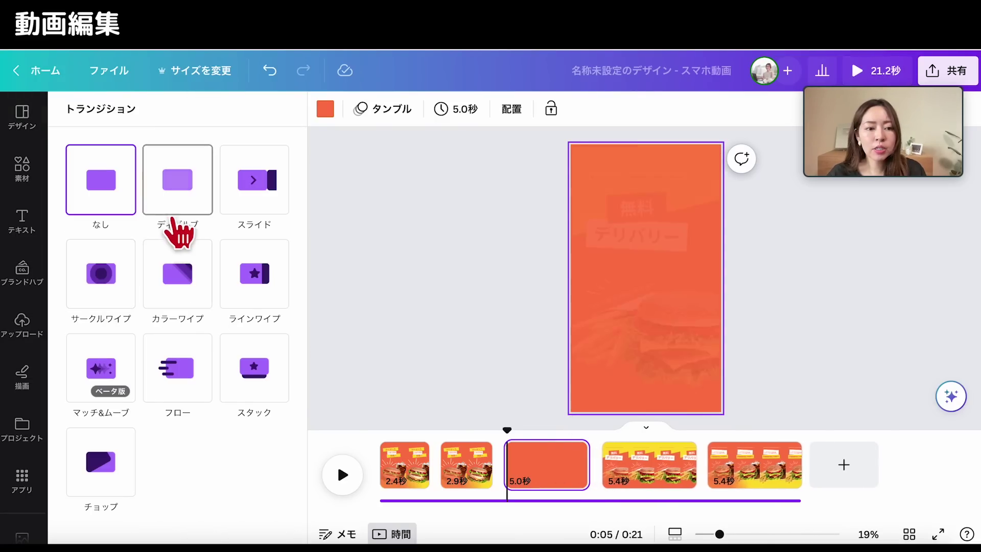
key("Escape")
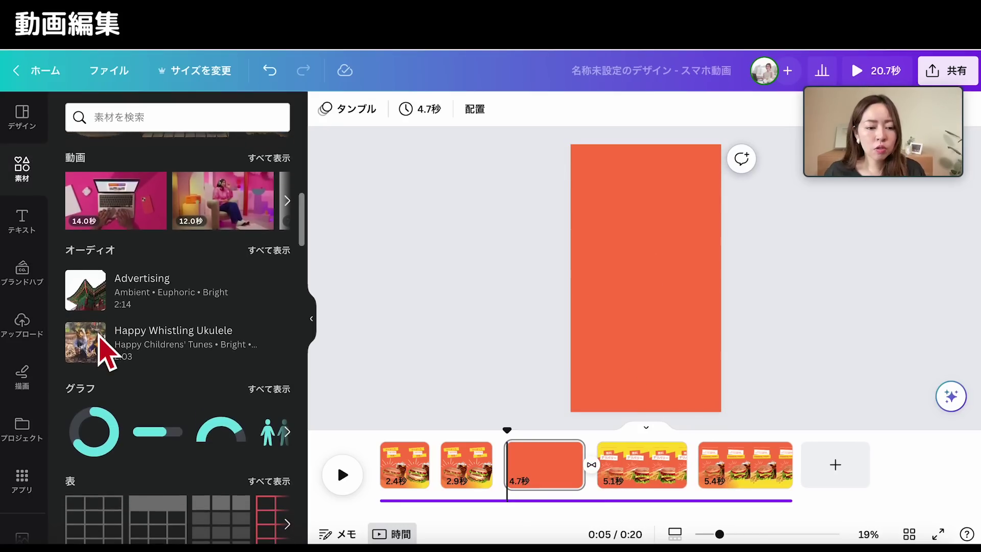
left_click(255, 248)
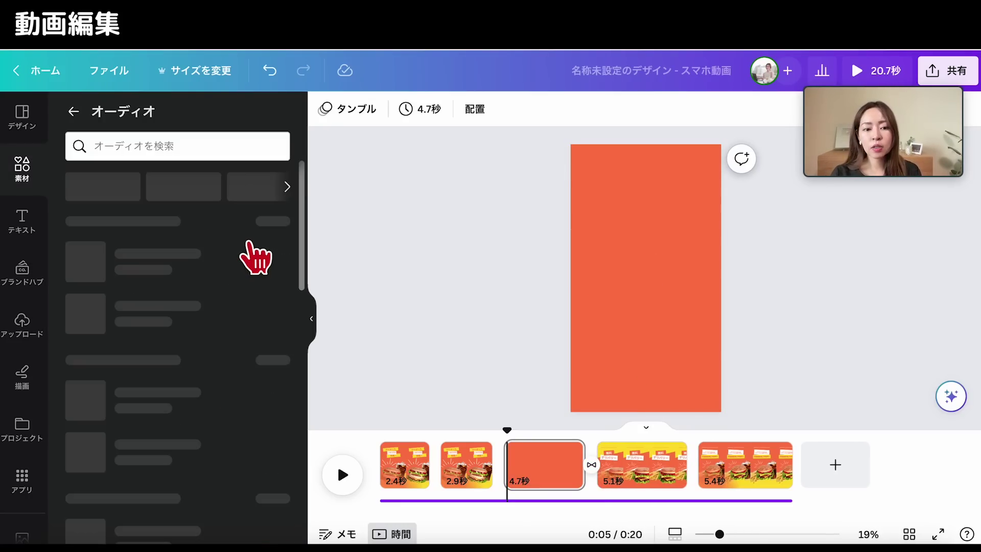
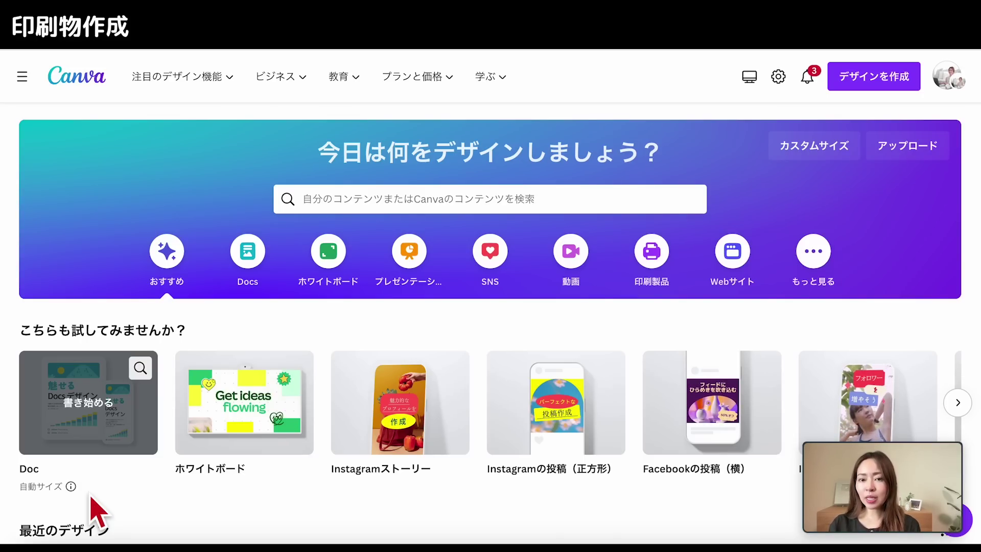
- Find the blue-pink 家事代行 A4 flyer among the チラシ print templates and open it for customizing
left_click(650, 248)
scroll(449, 375, "down", 2)
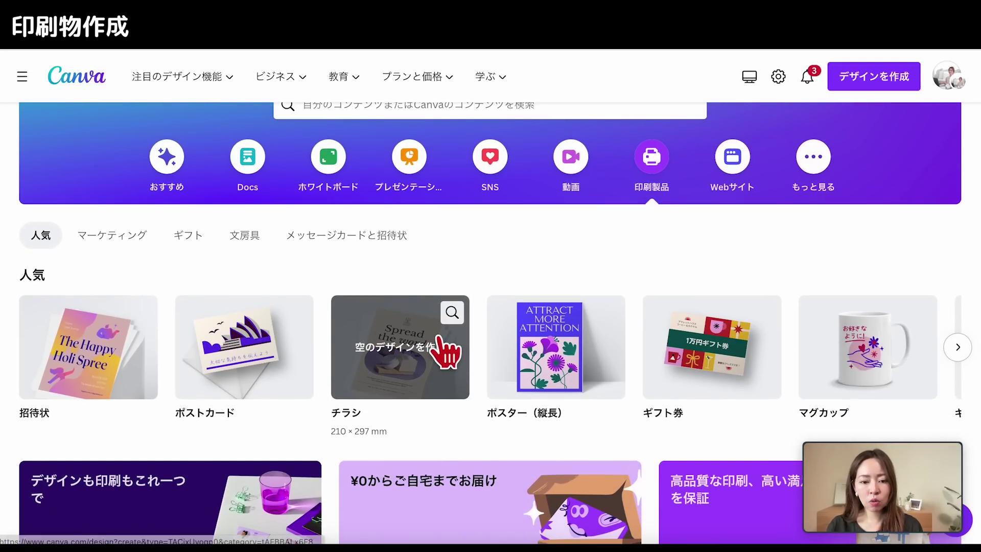
left_click(452, 312)
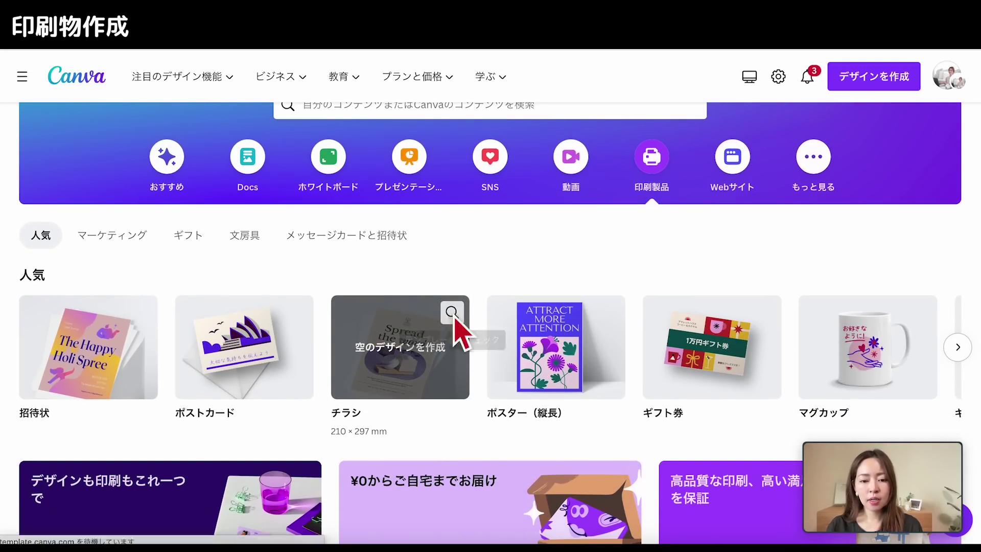
scroll(692, 465, "down", 2)
scroll(704, 485, "down", 2)
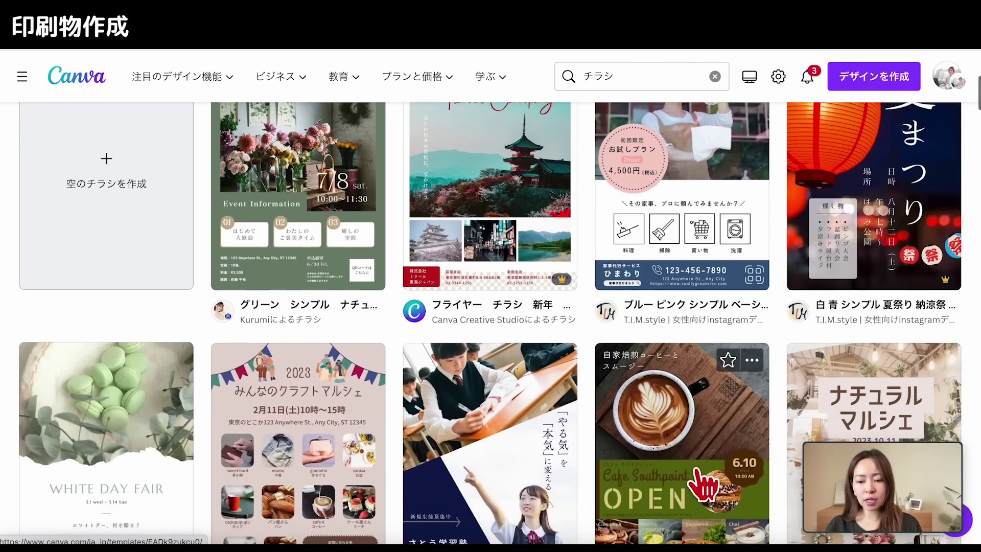
scroll(705, 486, "down", 2)
scroll(710, 484, "down", 1)
scroll(711, 475, "down", 2)
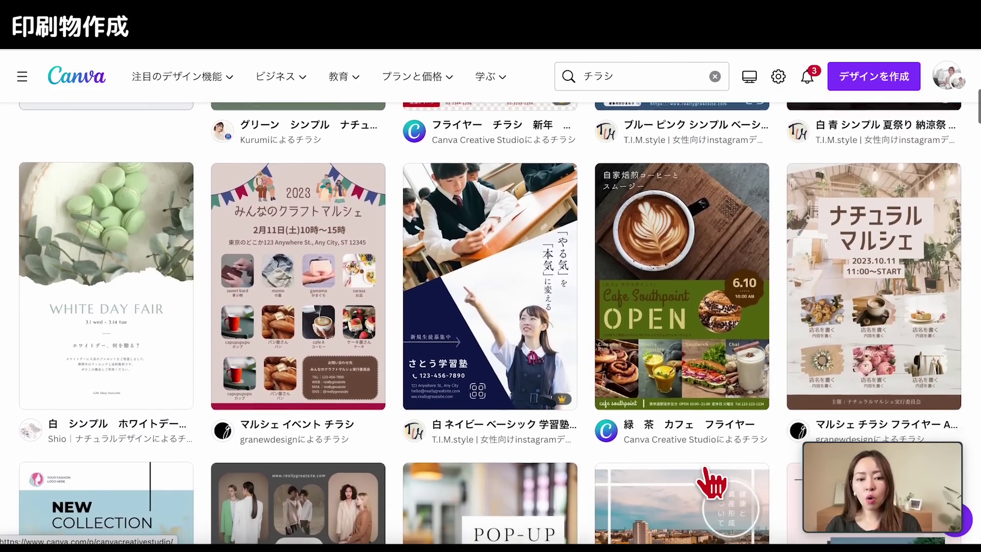
scroll(638, 414, "up", 8)
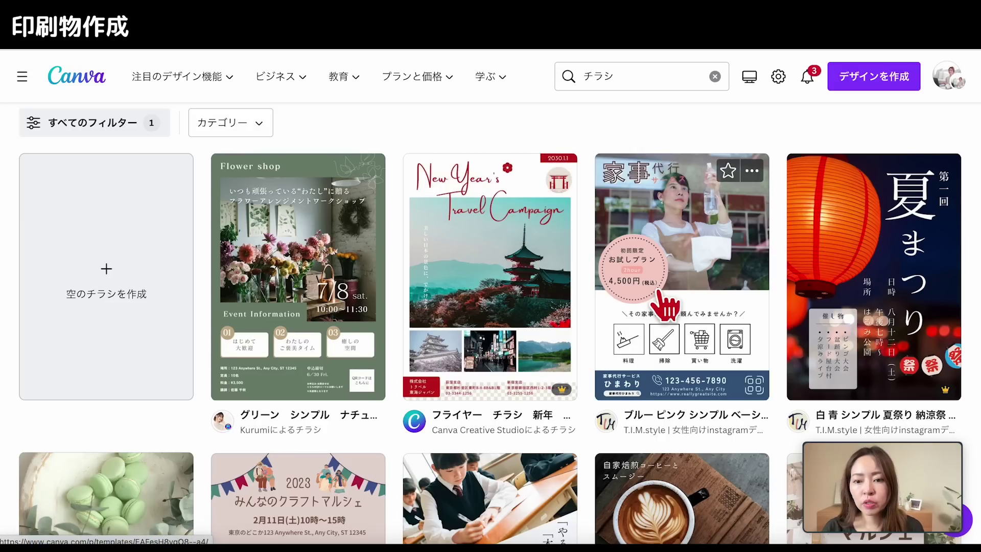
left_click(678, 299)
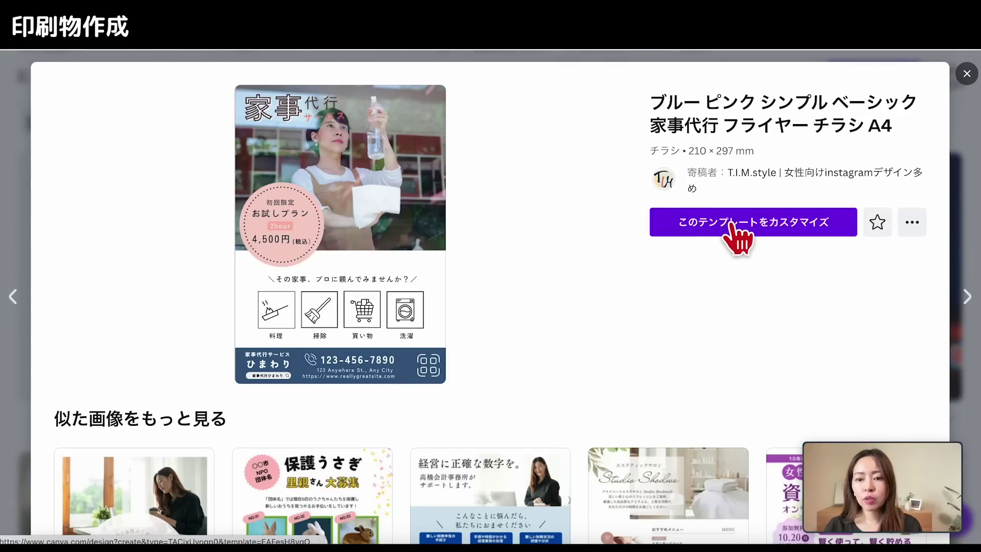
left_click(730, 224)
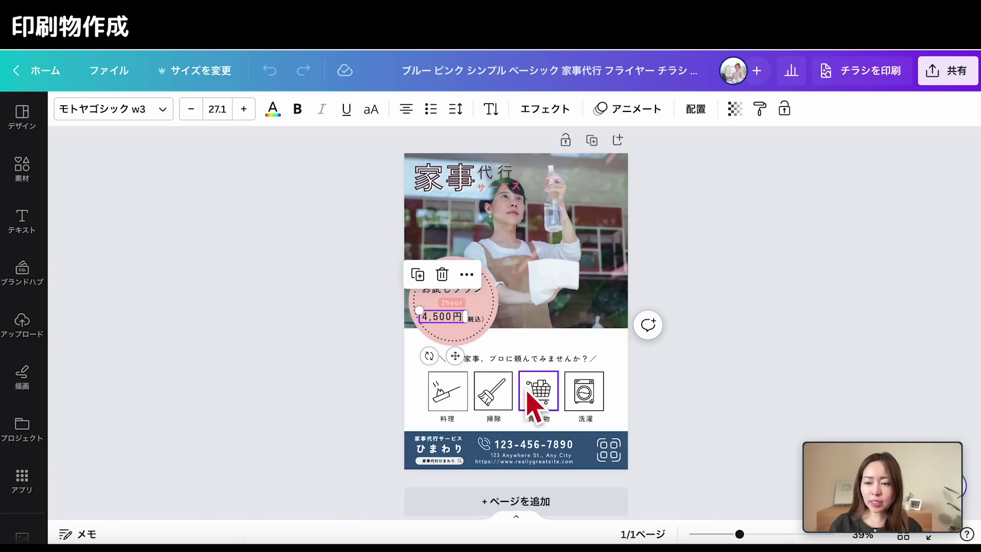
- Review the flyer's print order options and its A5/A4 size choices
left_click(862, 72)
scroll(915, 422, "down", 5)
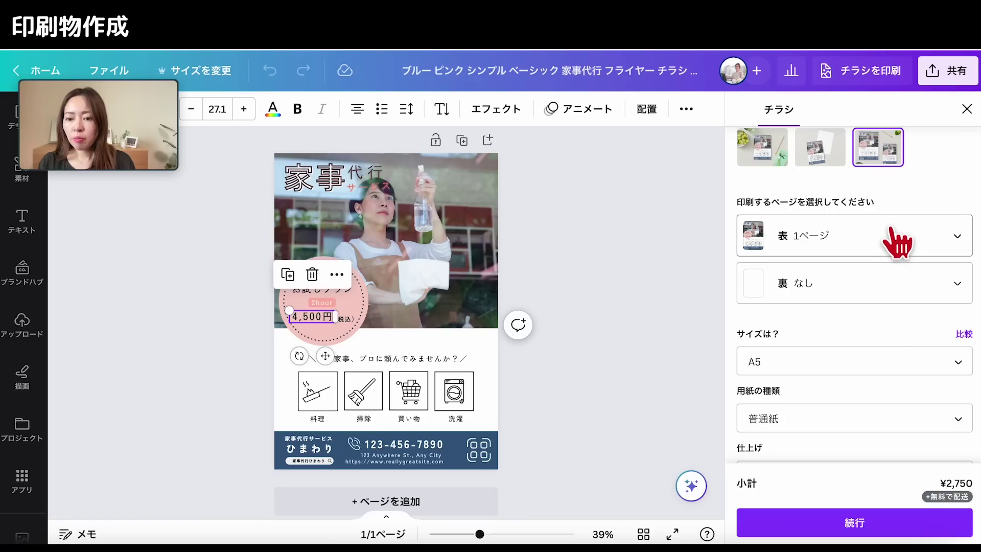
left_click(899, 368)
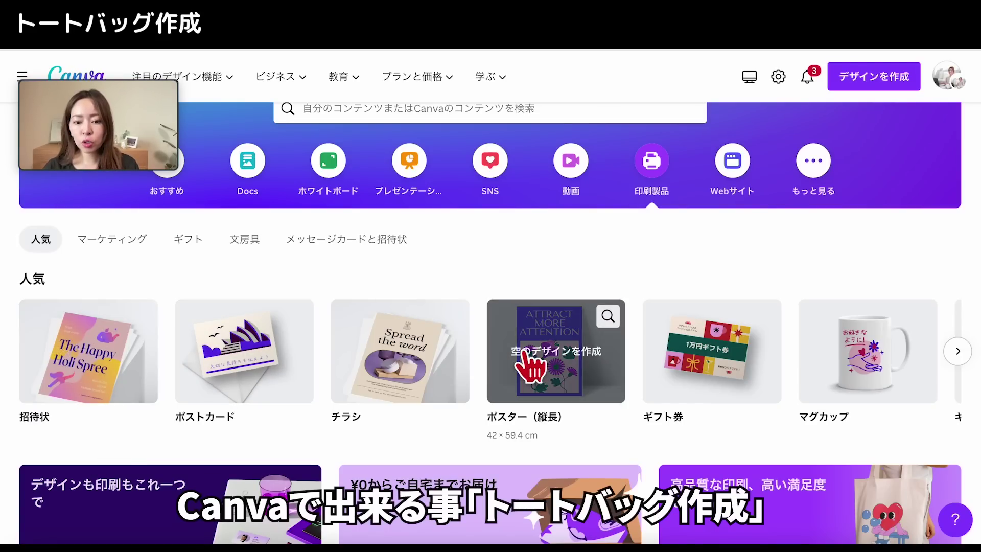
- Browse the トートバッグ templates and open the Rainbow Kind Human Tote Bag design
scroll(647, 383, "right", 3)
scroll(646, 385, "right", 3)
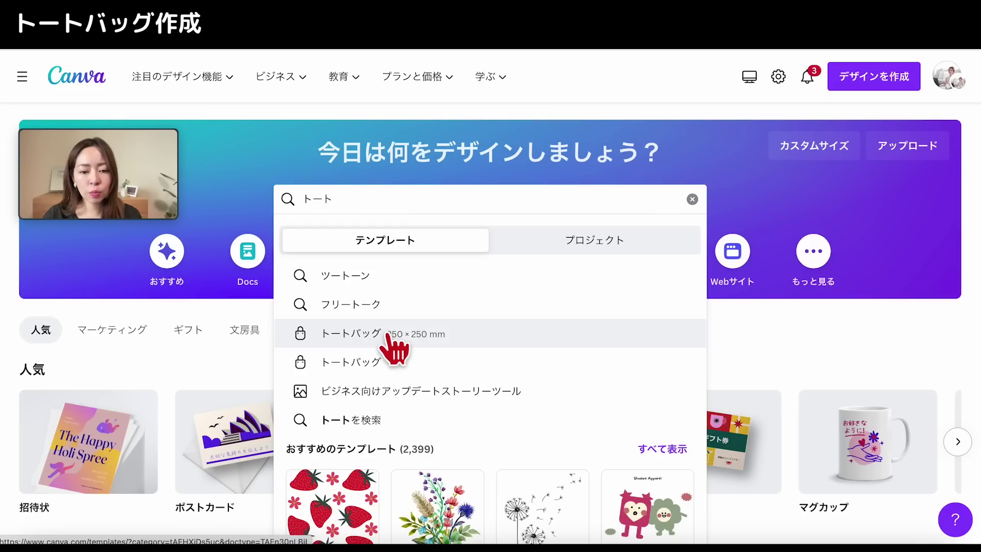
left_click(408, 335)
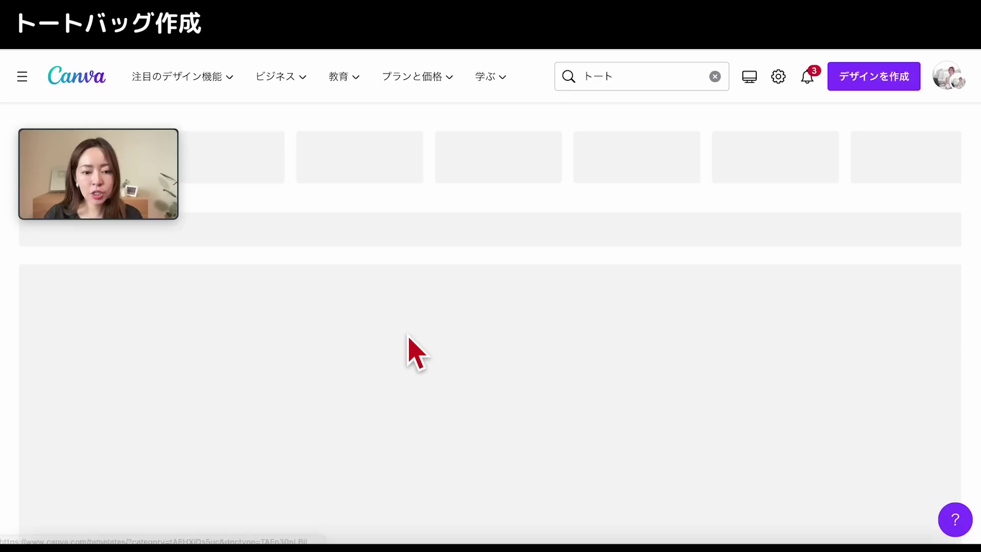
scroll(483, 426, "down", 3)
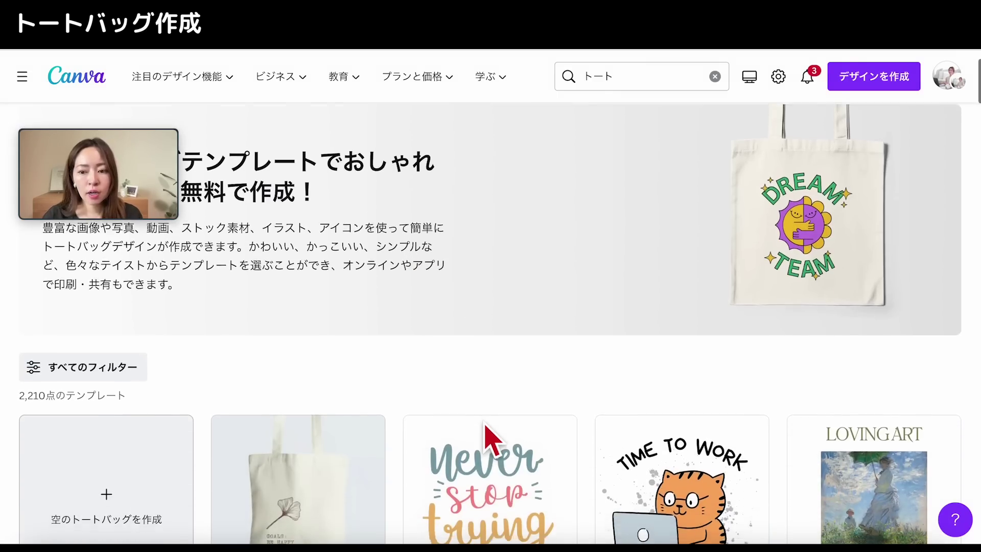
scroll(502, 465, "down", 2)
scroll(503, 475, "down", 2)
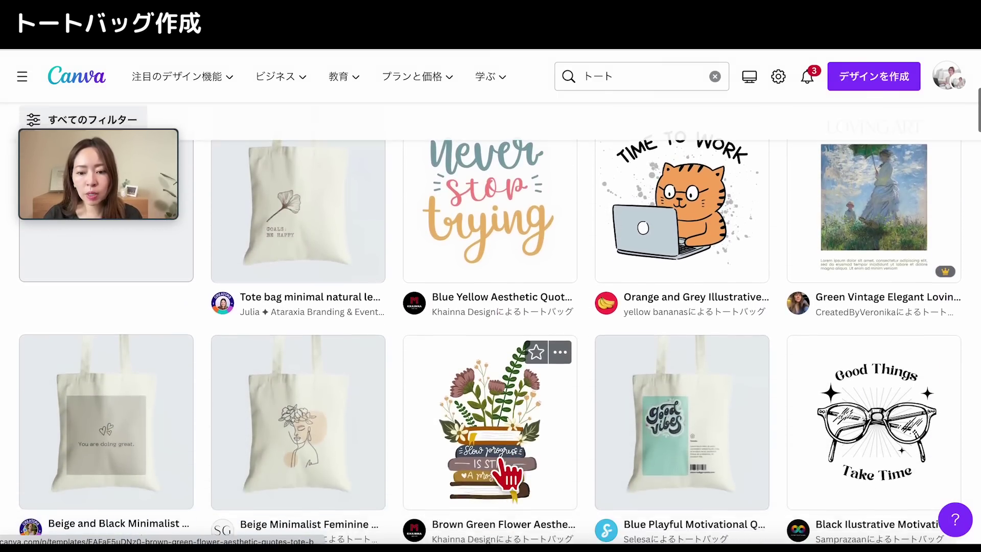
scroll(503, 478, "down", 2)
scroll(503, 477, "down", 2)
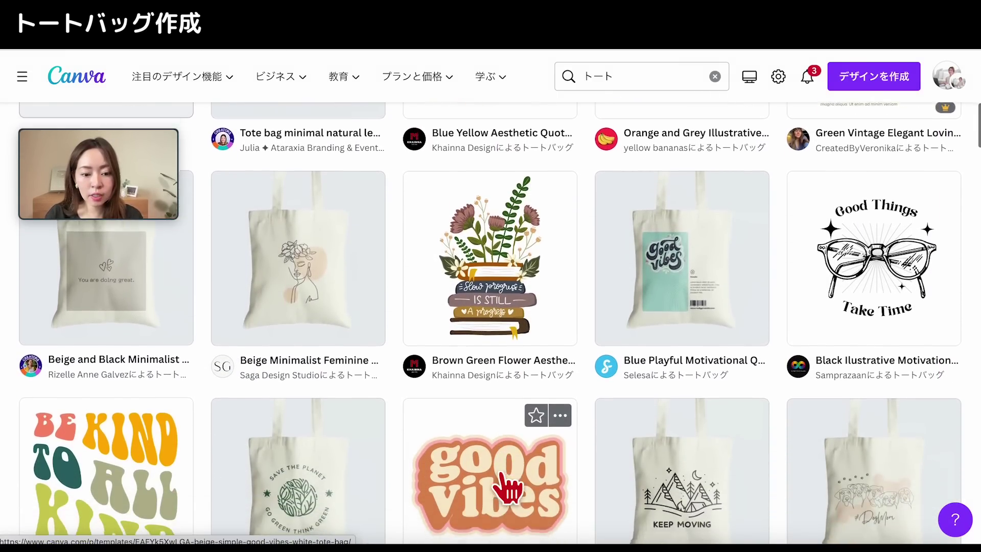
scroll(638, 437, "down", 2)
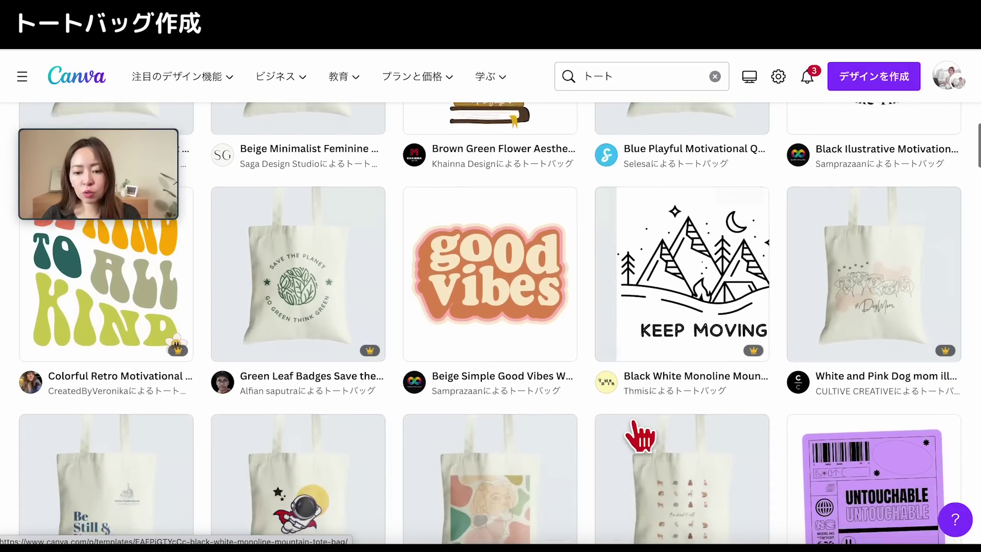
scroll(639, 437, "down", 2)
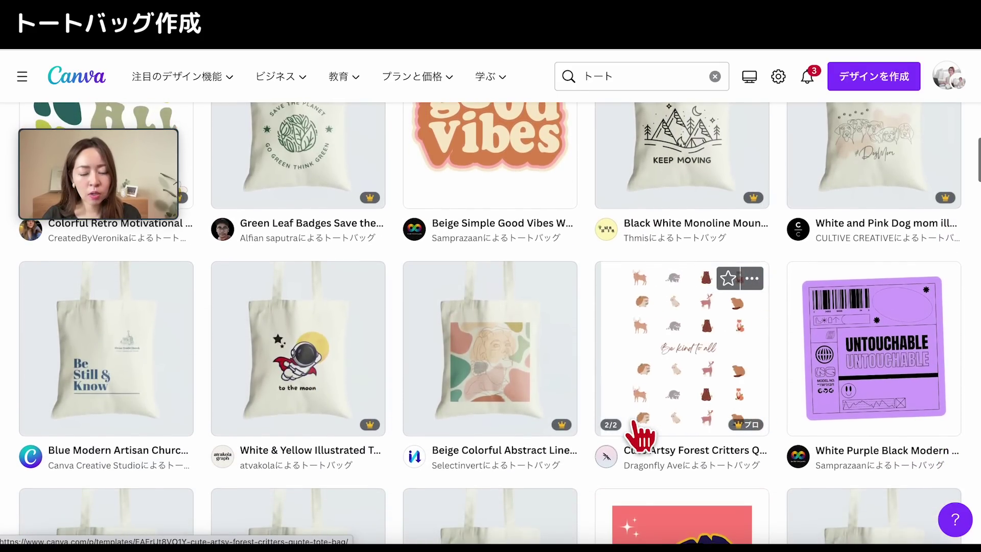
scroll(637, 433, "down", 3)
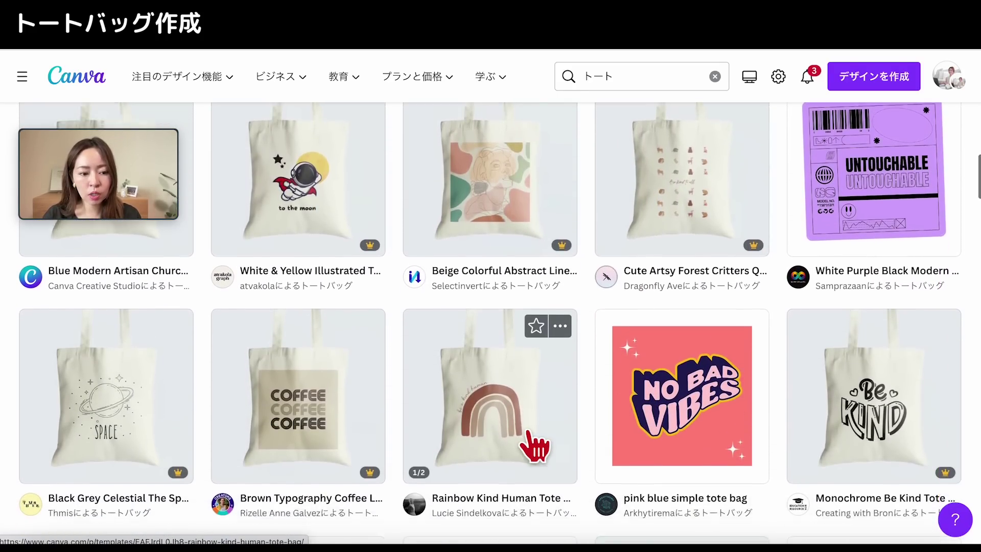
left_click(531, 446)
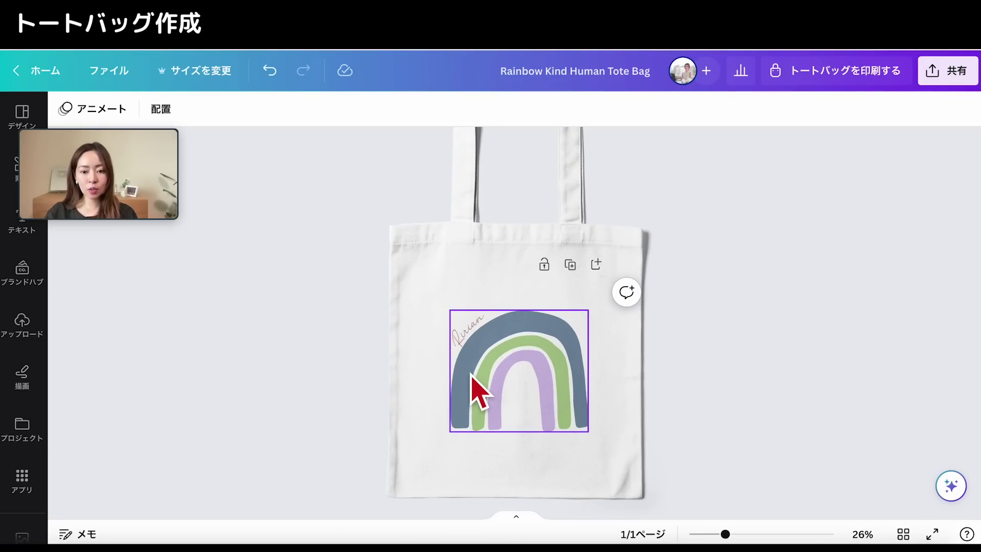
scroll(478, 388, "up", 2)
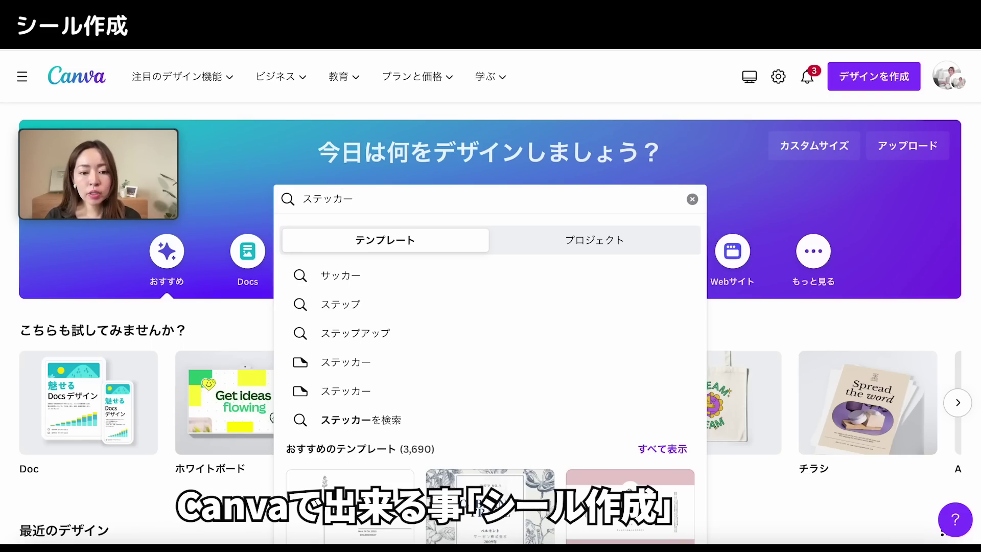
- Open the minimalist white circle Thank you sticker template for customizing
left_click(416, 361)
scroll(696, 328, "down", 2)
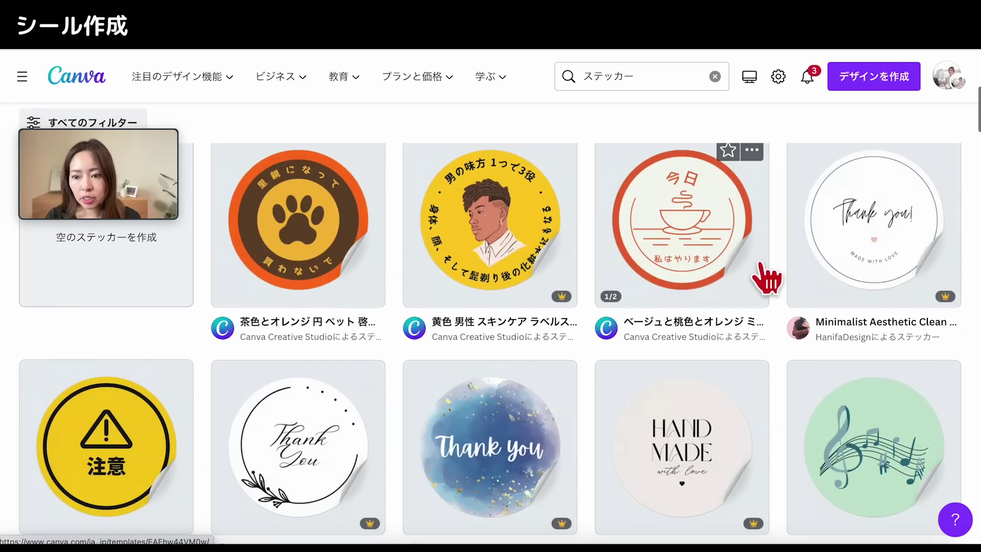
left_click(875, 256)
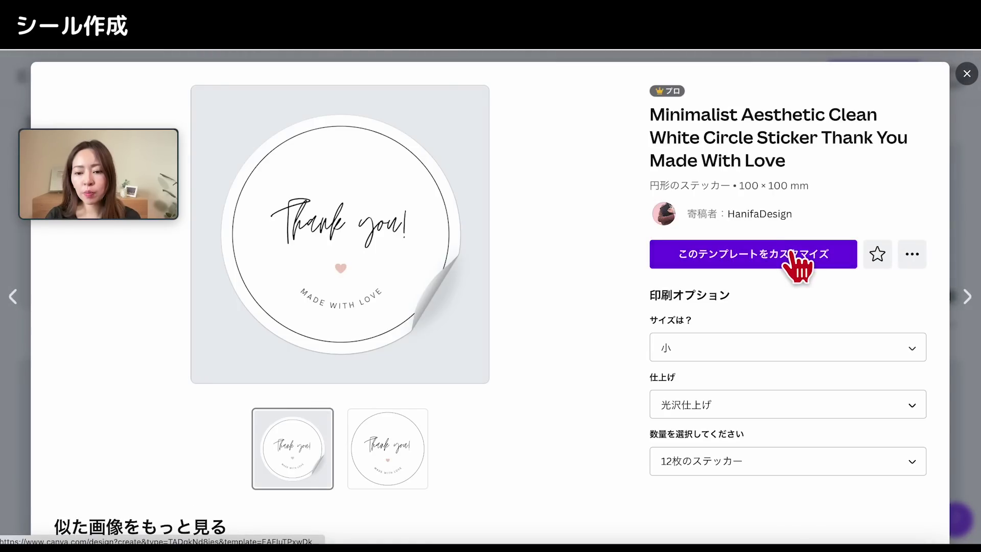
left_click(795, 261)
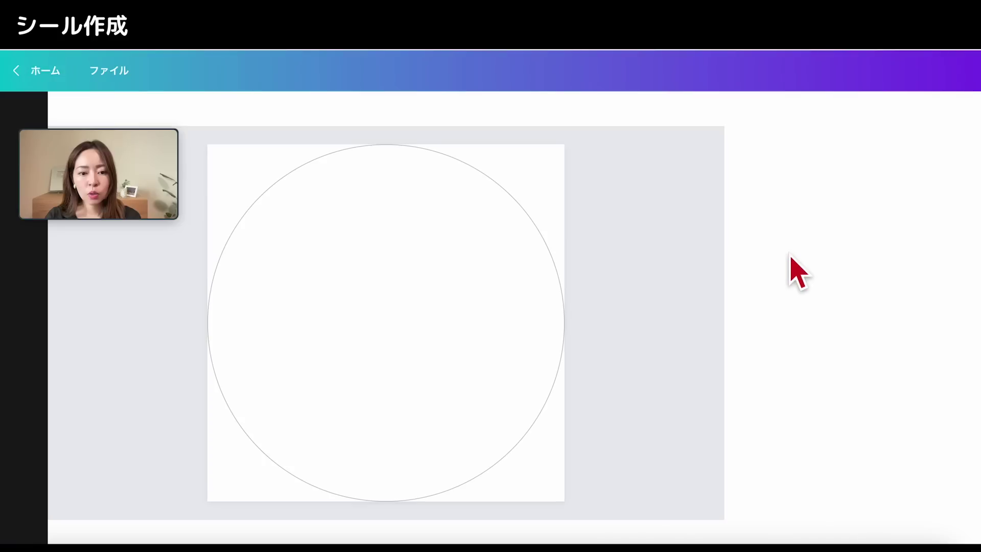
- Select the sticker's Thank you! and MADE WITH LOVE text boxes
left_click(420, 314)
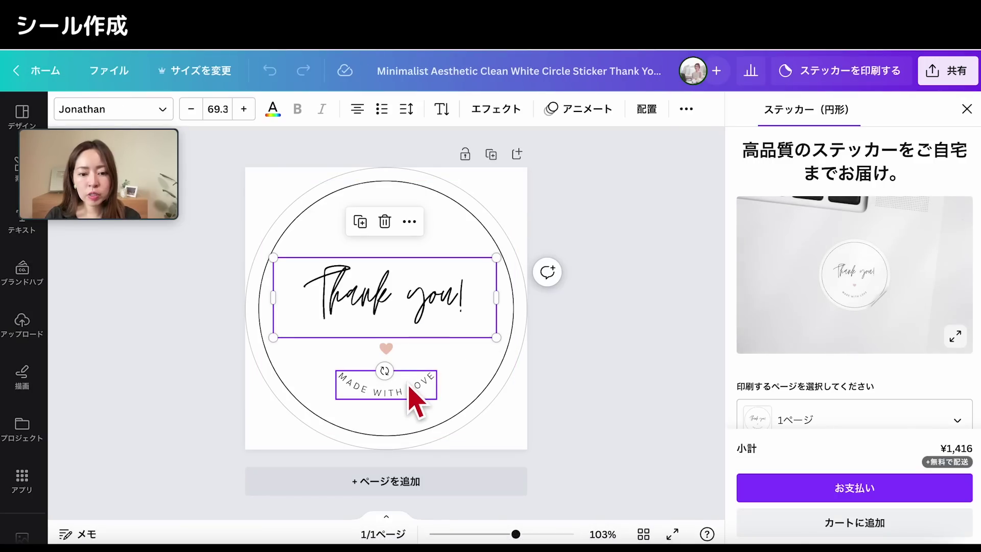
left_click(413, 395)
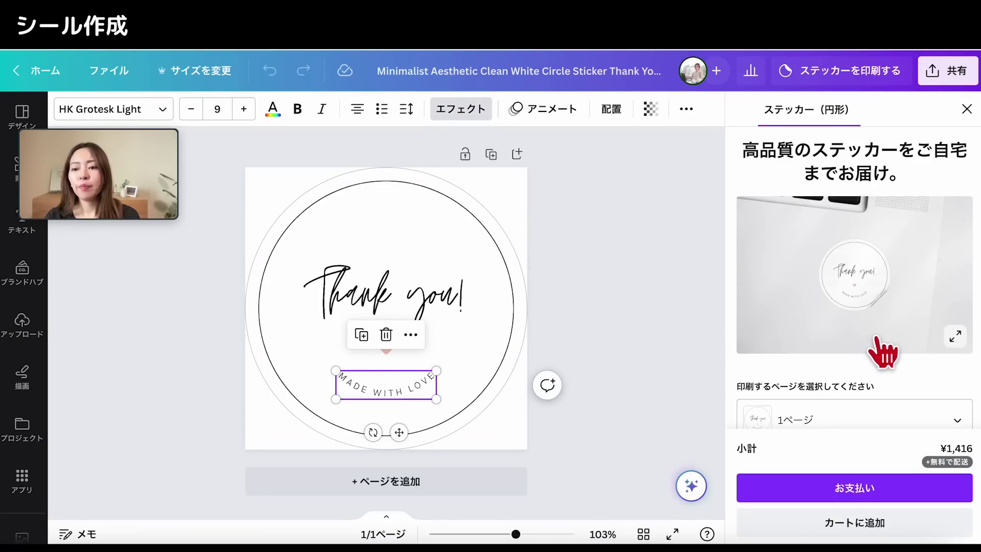
scroll(896, 327, "down", 3)
scroll(901, 340, "down", 2)
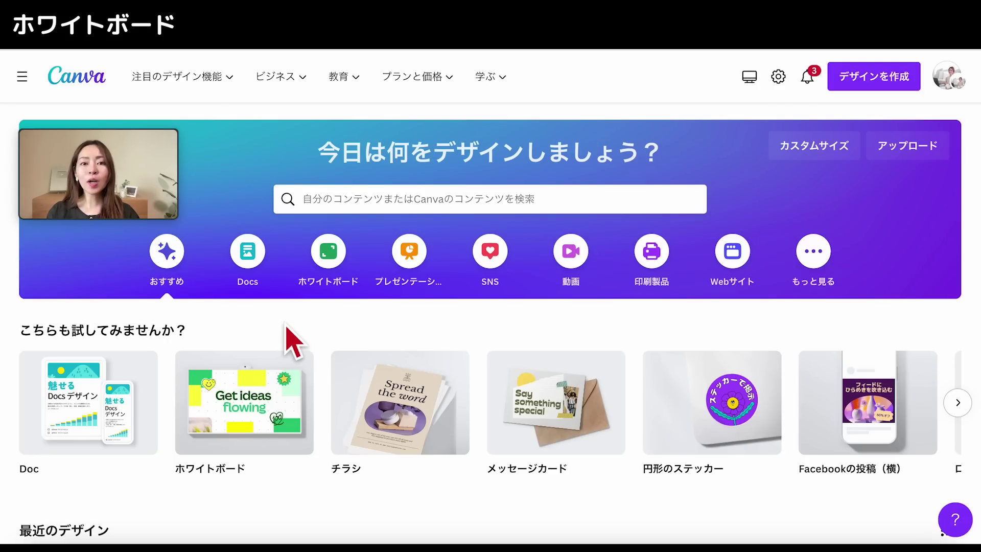
- Start a blank whiteboard and insert the marketing strategy mind-map template
left_click(327, 244)
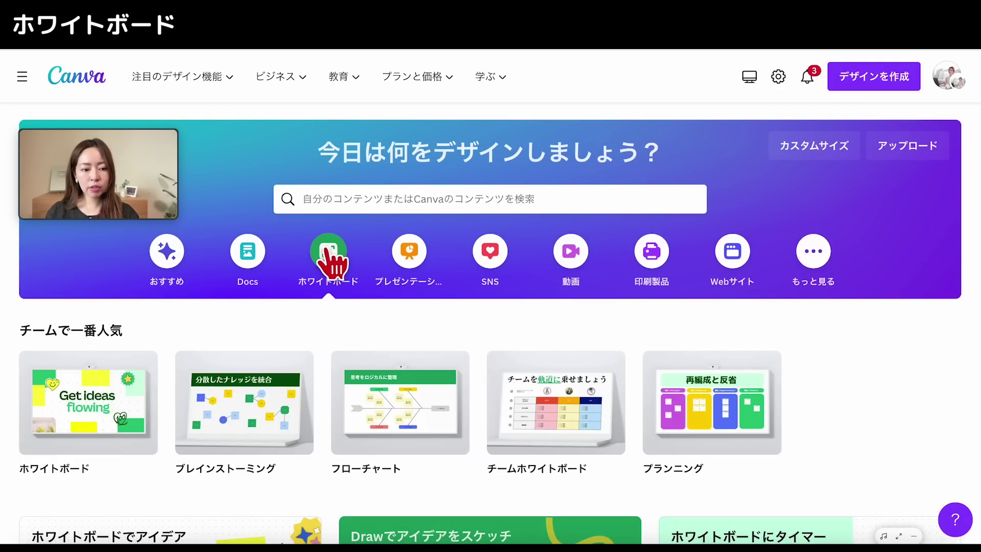
left_click(90, 408)
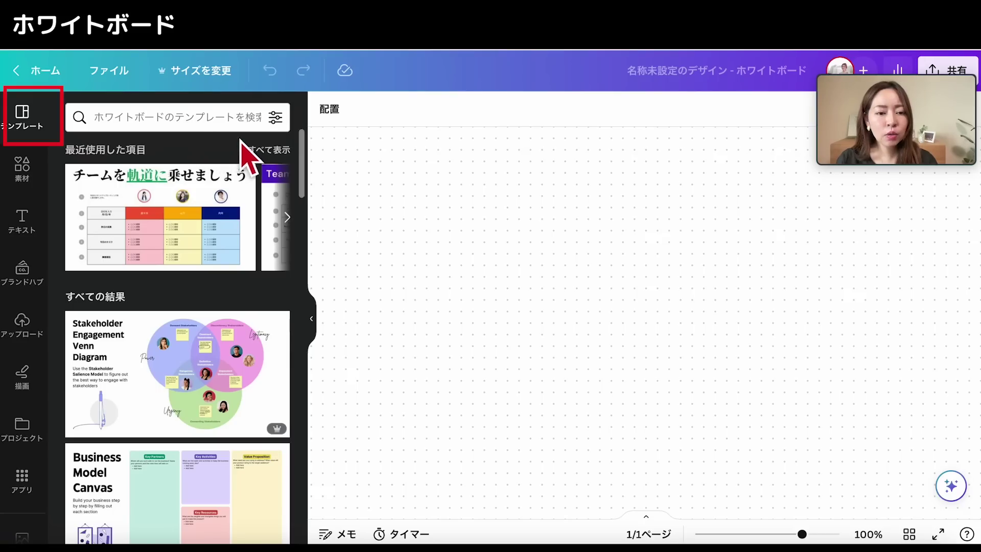
left_click(271, 150)
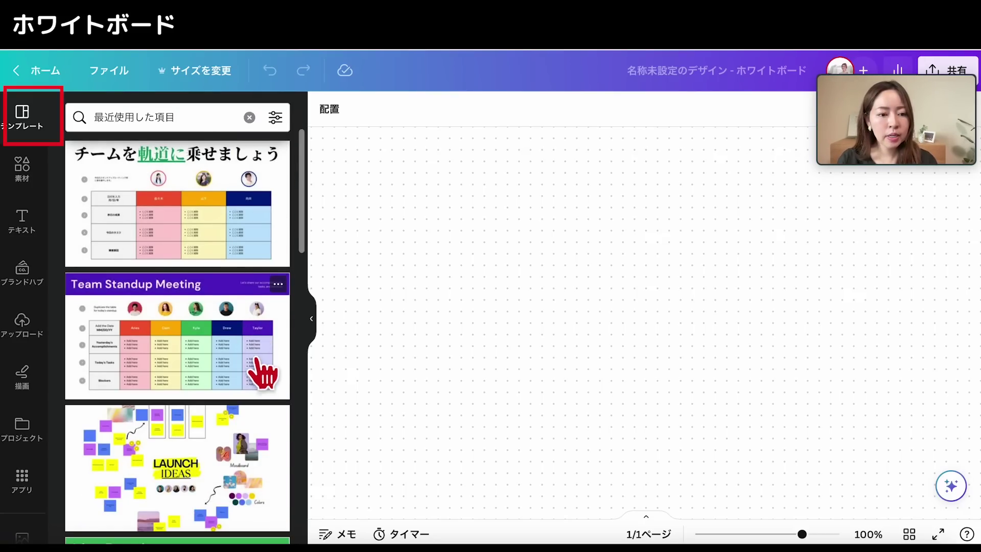
left_click(249, 321)
scroll(696, 321, "up", 3)
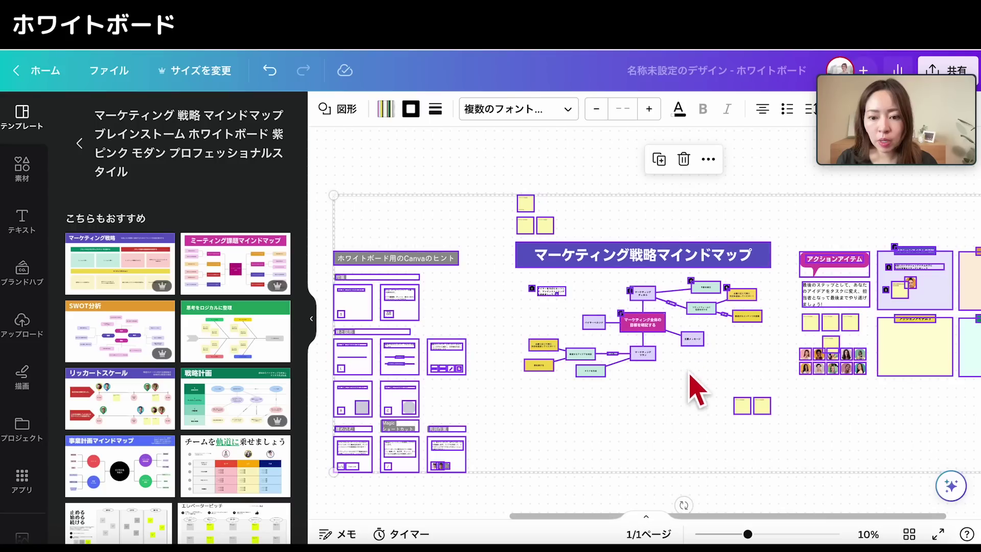
left_click(696, 390)
scroll(694, 415, "up", 1)
scroll(694, 414, "up", 2)
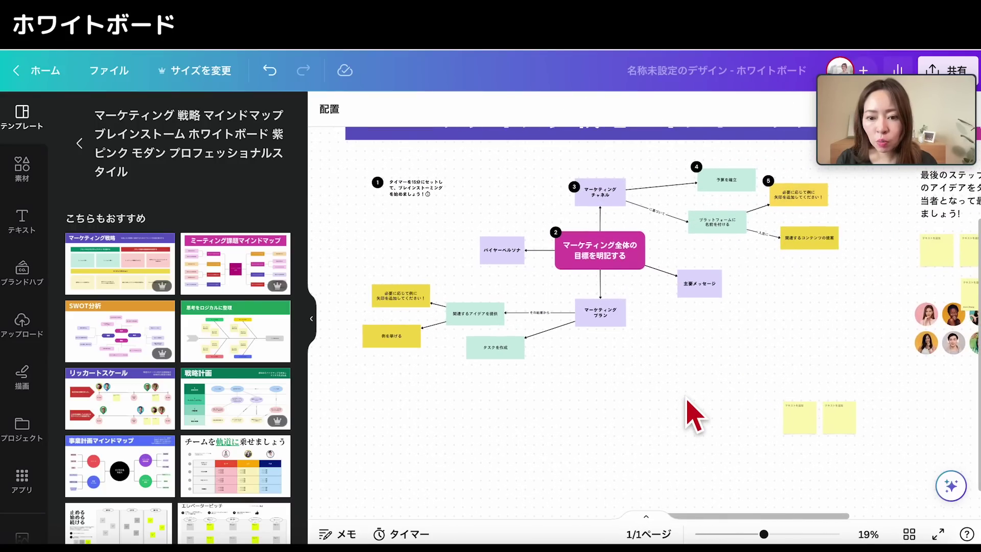
left_click(310, 321)
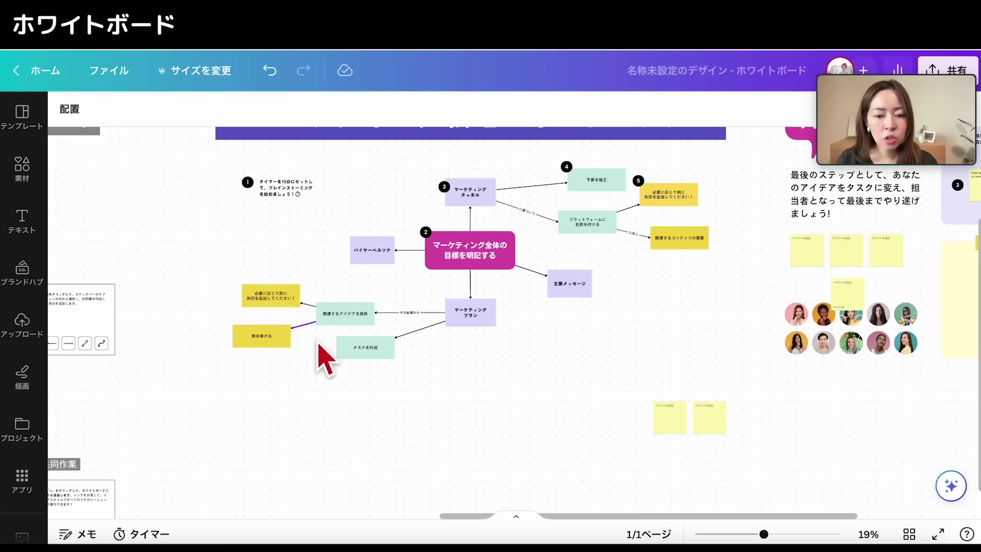
- Add a yellow sticky note above the アクションアイテム bubble
left_click(22, 168)
left_click(94, 348)
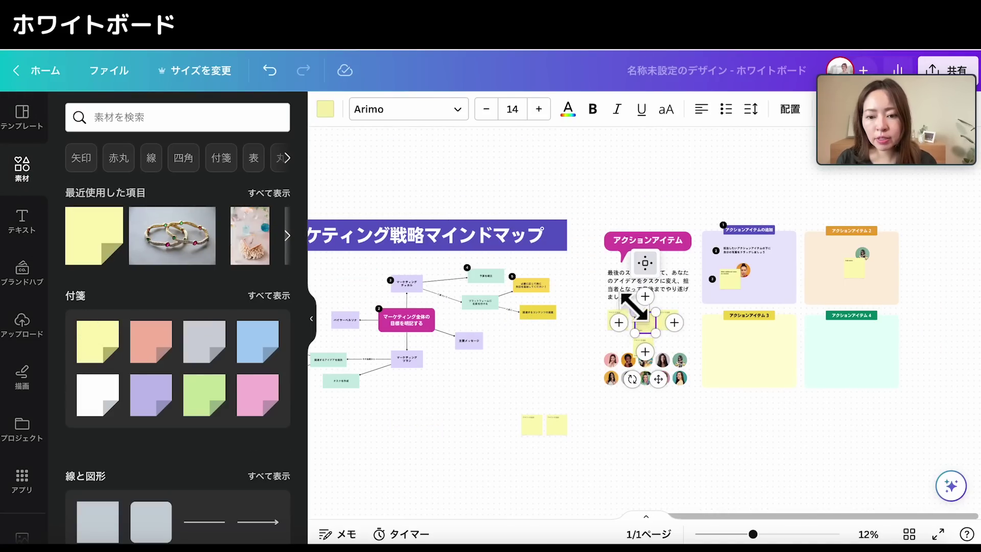
left_click_drag(656, 337, 628, 219)
scroll(629, 226, "up", 3, "ctrl")
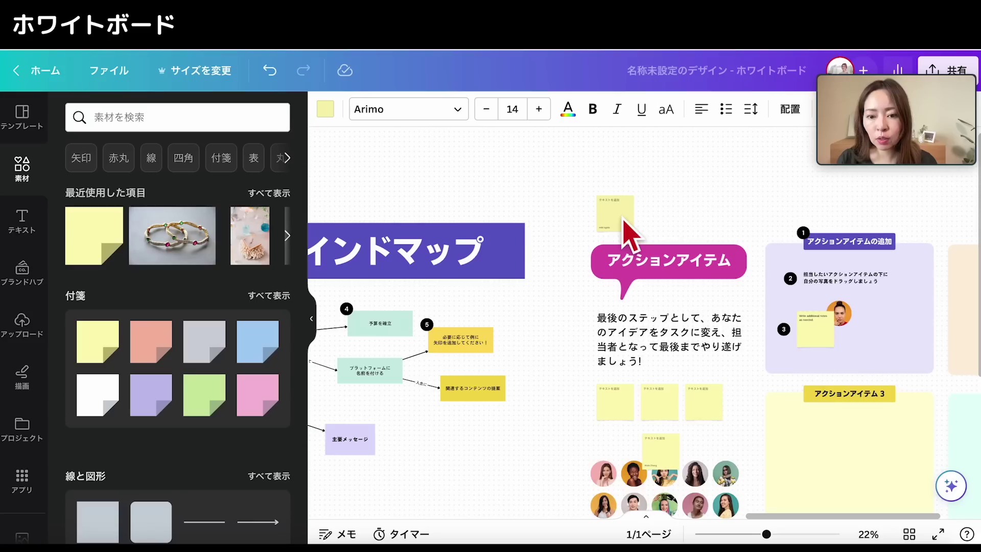
scroll(628, 230, "up", 3, "ctrl")
scroll(692, 306, "right", 3)
left_click_drag(658, 326, 647, 163)
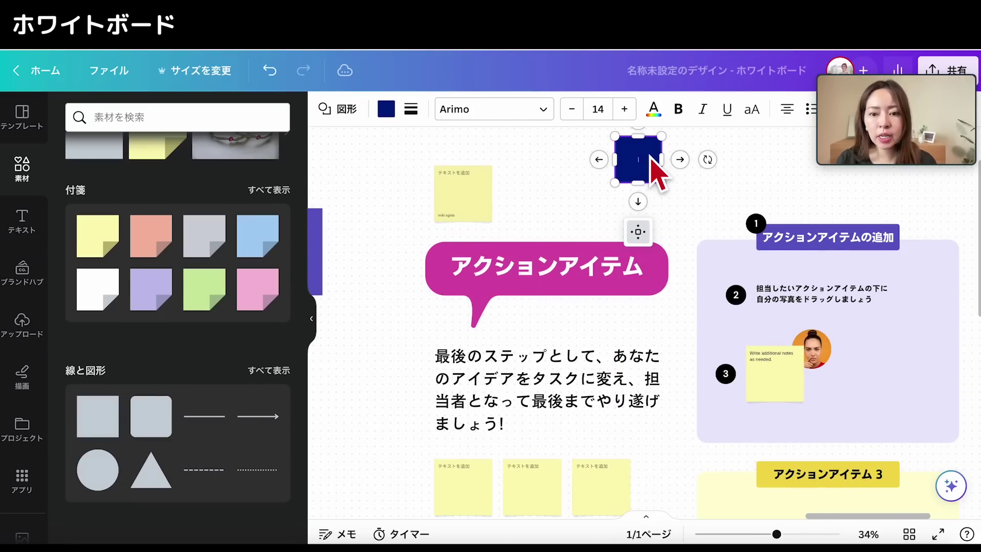
scroll(657, 180, "up", 3)
- Duplicate the dark square into four connected squares and arrange them together
left_click(677, 317)
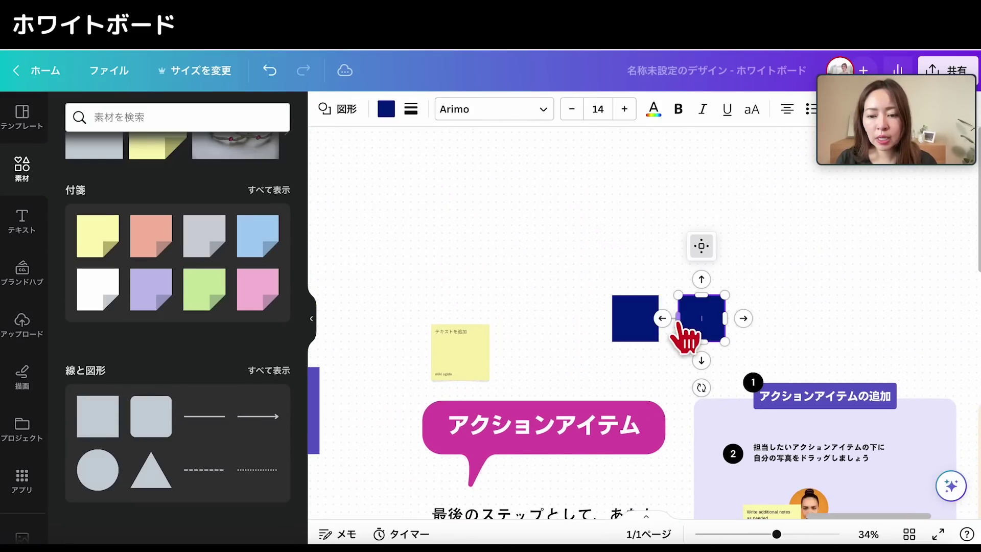
left_click(743, 317)
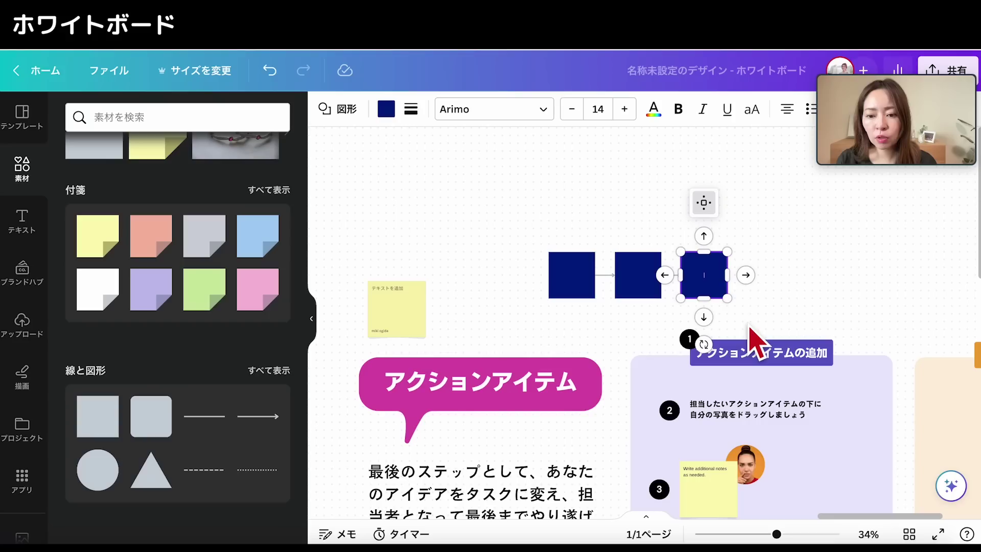
left_click(703, 317)
left_click_drag(641, 277, 664, 219)
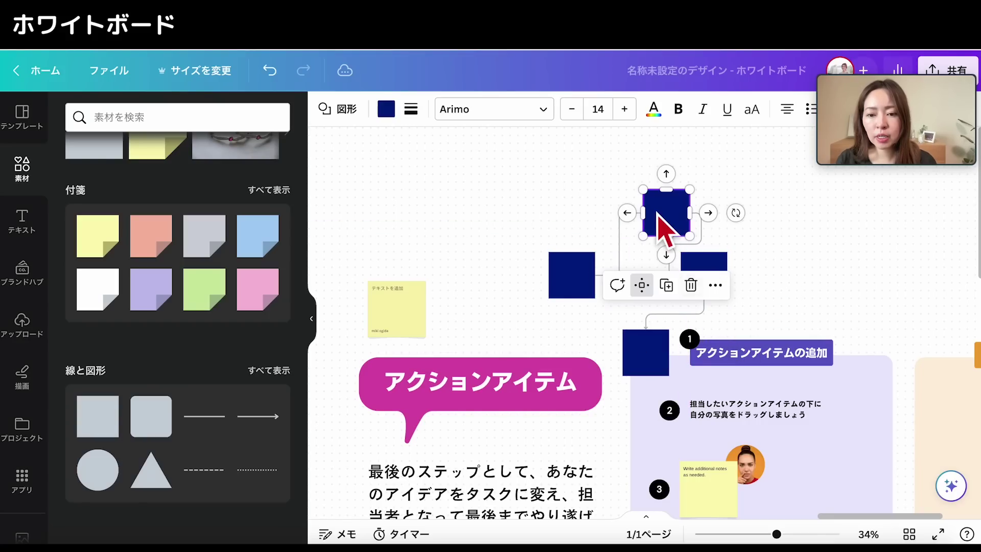
left_click_drag(569, 278, 570, 258)
left_click_drag(722, 268, 772, 252)
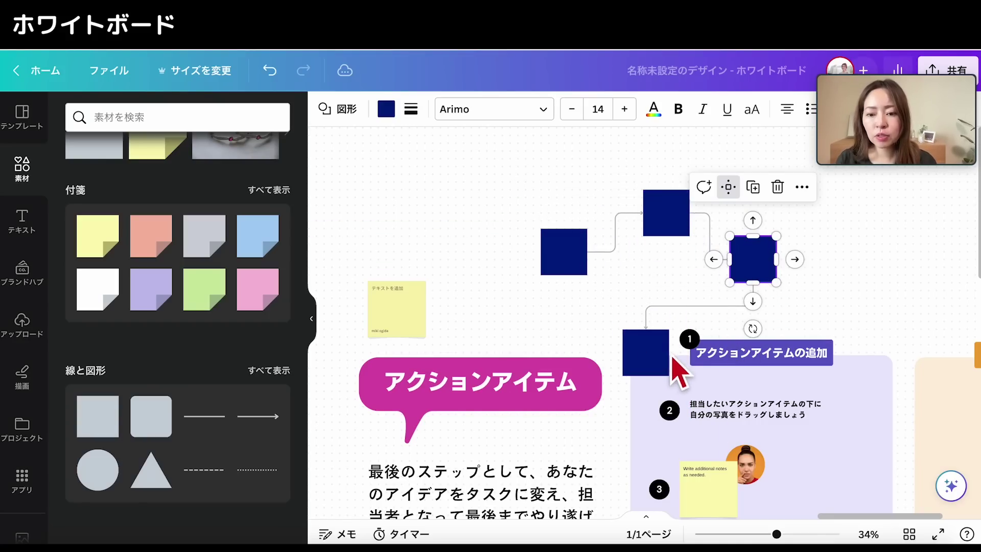
mouse_move(663, 362)
left_mouse_down()
mouse_move(666, 293)
mouse_move(687, 290)
left_mouse_up()
left_click(827, 291)
scroll(828, 292, "down", 3)
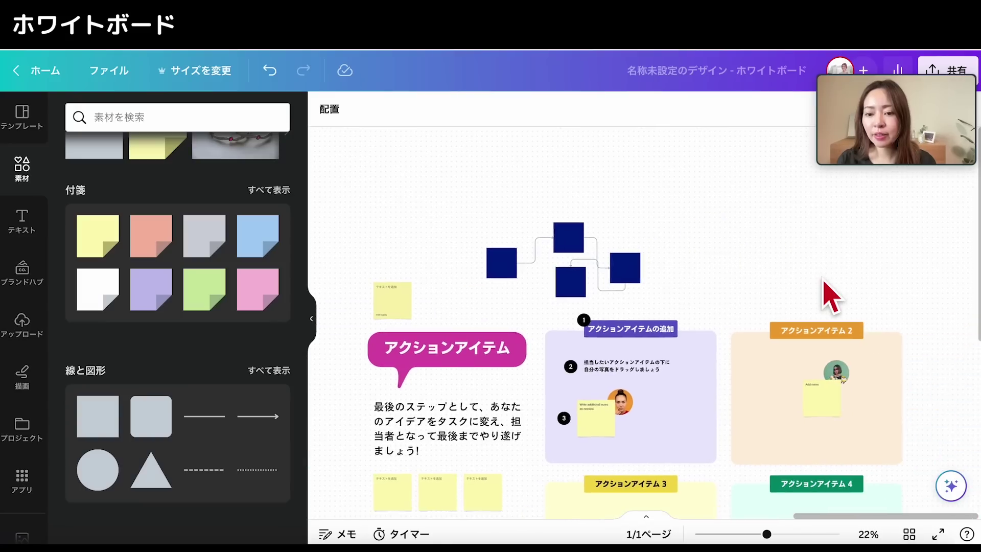
scroll(828, 306, "down", 2)
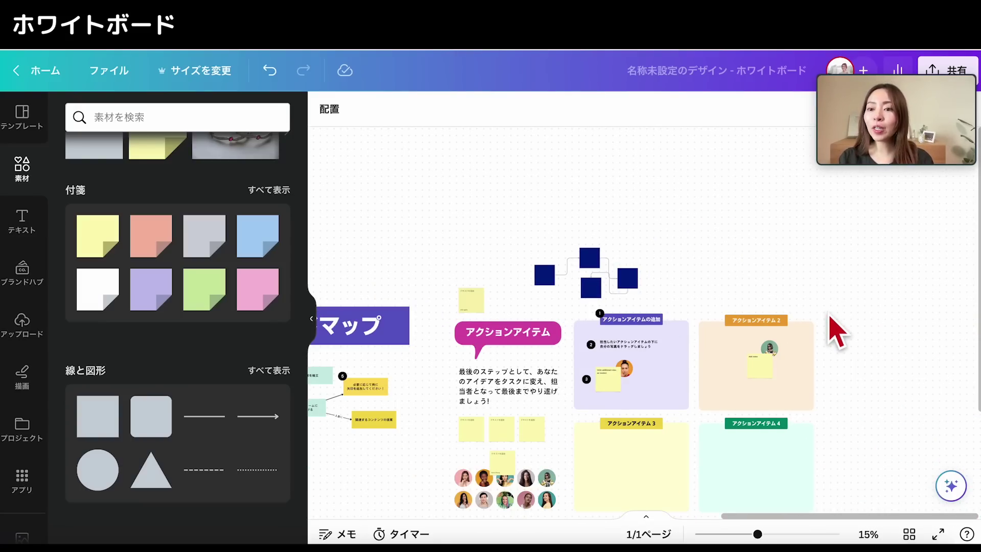
scroll(848, 394, "down", 2)
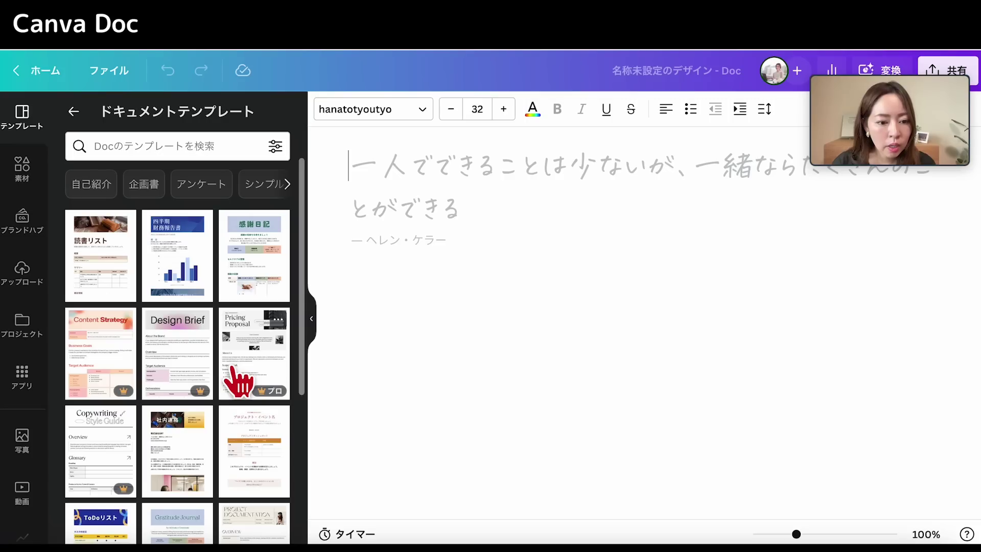
- Apply the cobalt blue and gold ToDoリスト template to the Doc
scroll(236, 378, "down", 2)
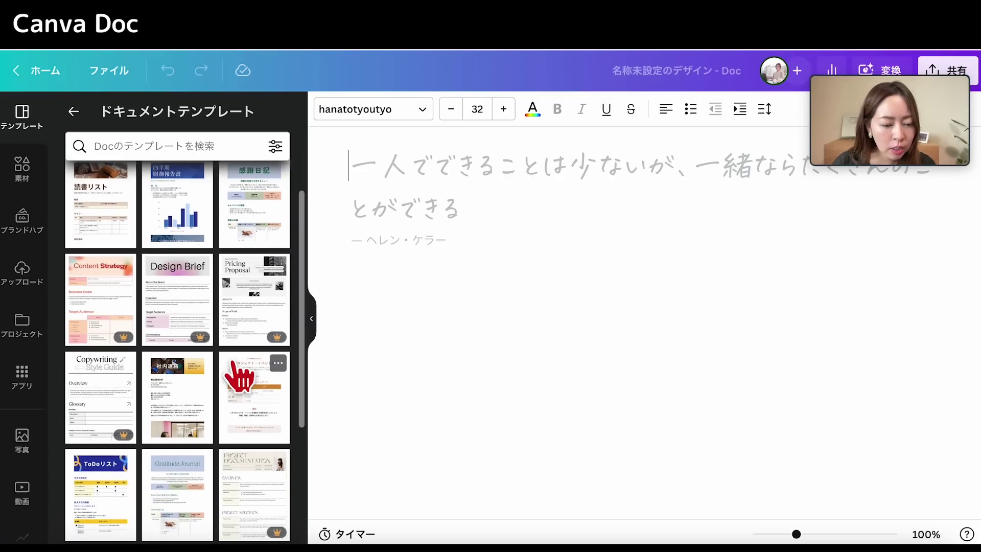
scroll(232, 386, "down", 2)
left_click(91, 420)
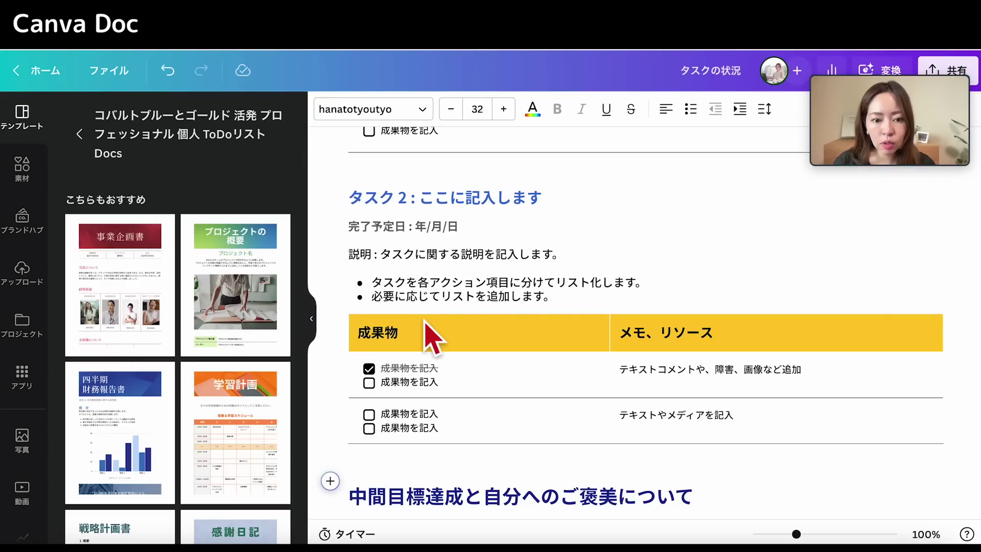
scroll(429, 332, "up", 5)
- Mark task 2 as 完了 and task 3 as 進行中 in the タスクの状況 table
left_click(905, 322)
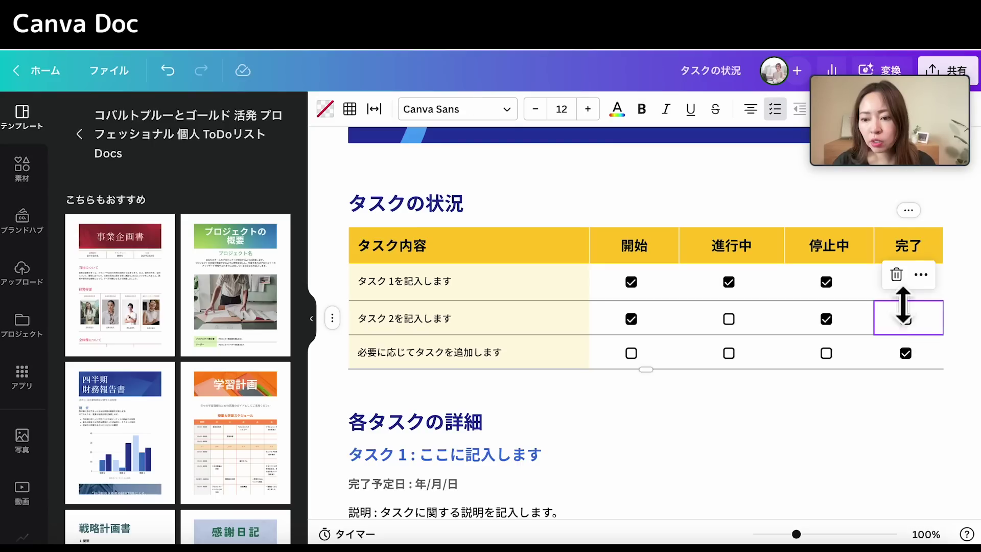
left_click(905, 319)
left_click(728, 353)
- Scroll through the Doc and the additional templates
scroll(646, 402, "down", 1)
scroll(652, 416, "down", 2)
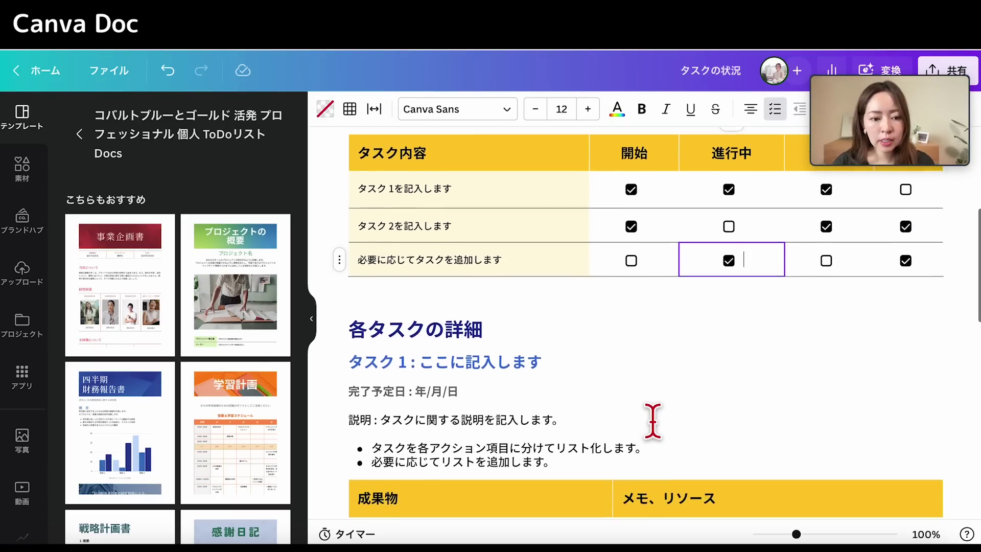
scroll(652, 416, "down", 2)
scroll(253, 449, "down", 2)
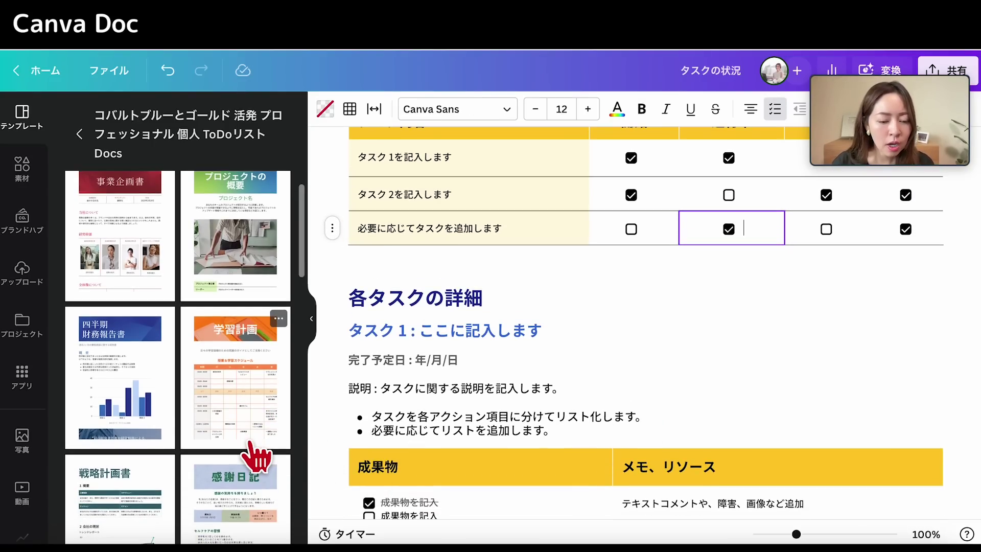
scroll(253, 445, "down", 1)
scroll(204, 447, "down", 2)
scroll(158, 449, "down", 2)
scroll(161, 424, "down", 2)
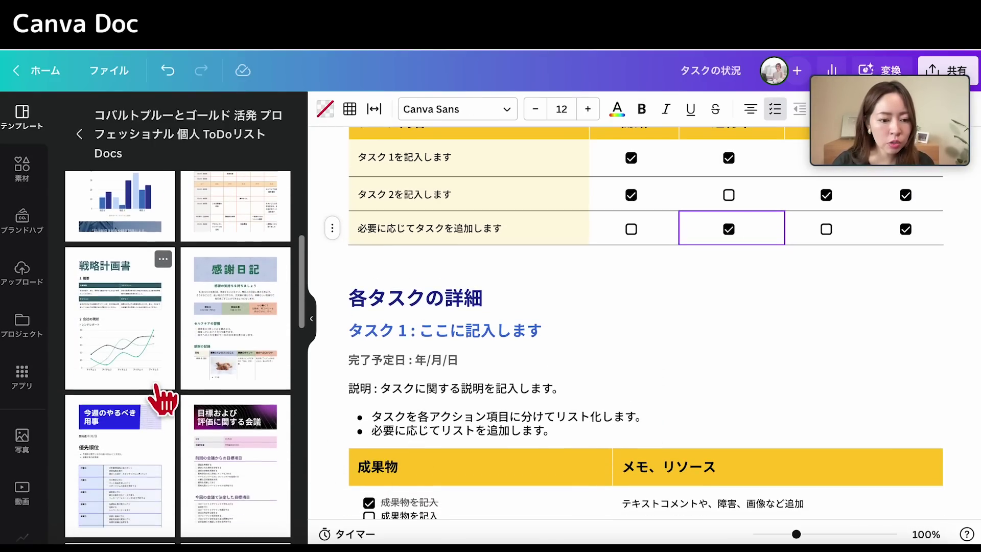
scroll(179, 424, "down", 1)
scroll(199, 447, "down", 3)
scroll(204, 449, "down", 2)
scroll(209, 460, "down", 2)
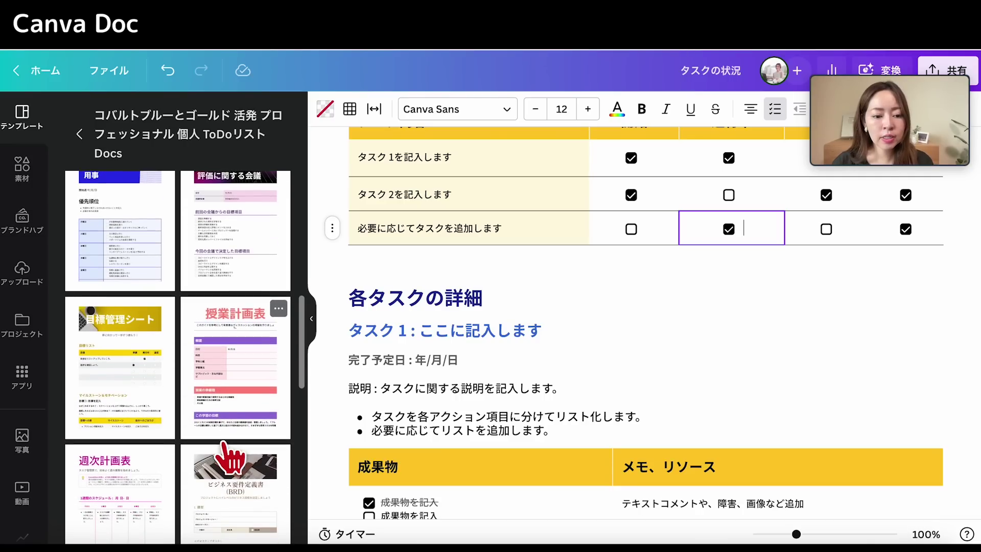
scroll(220, 459, "down", 2)
scroll(226, 454, "down", 2)
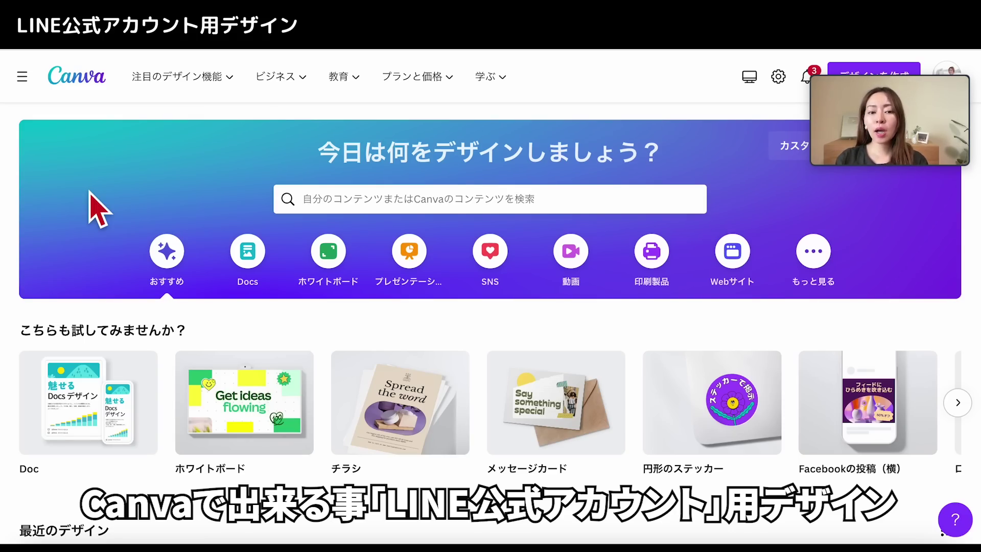
left_click(416, 198)
type("line")
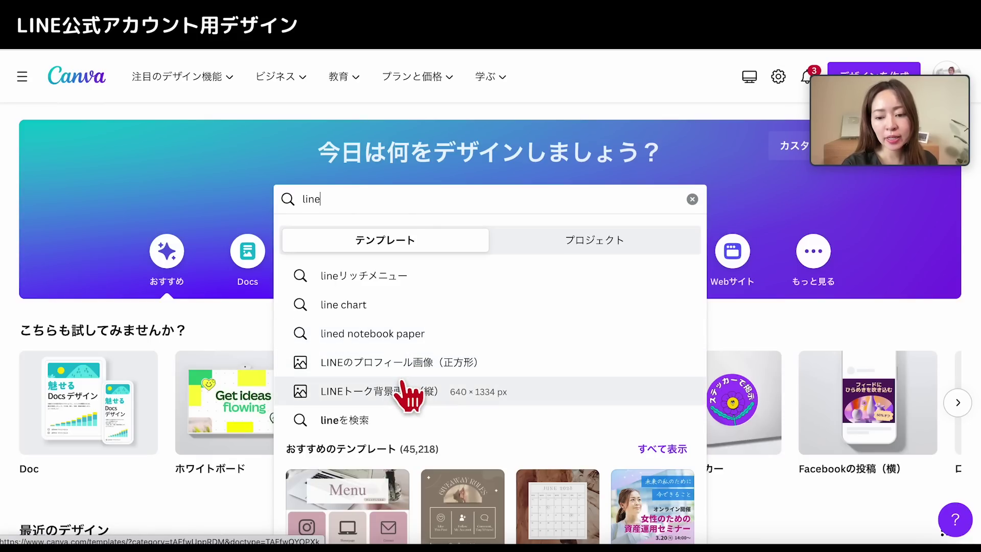
left_click(398, 276)
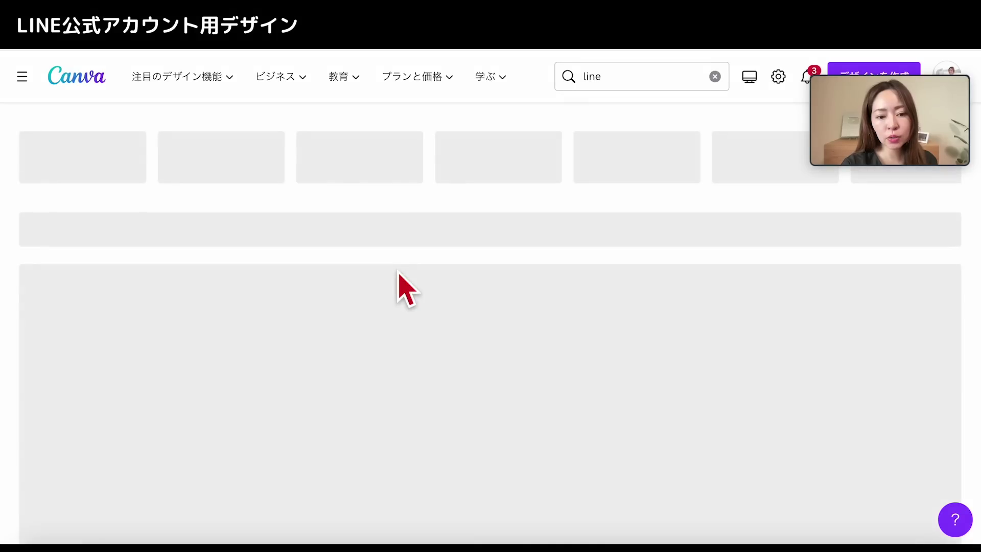
scroll(552, 378, "down", 2)
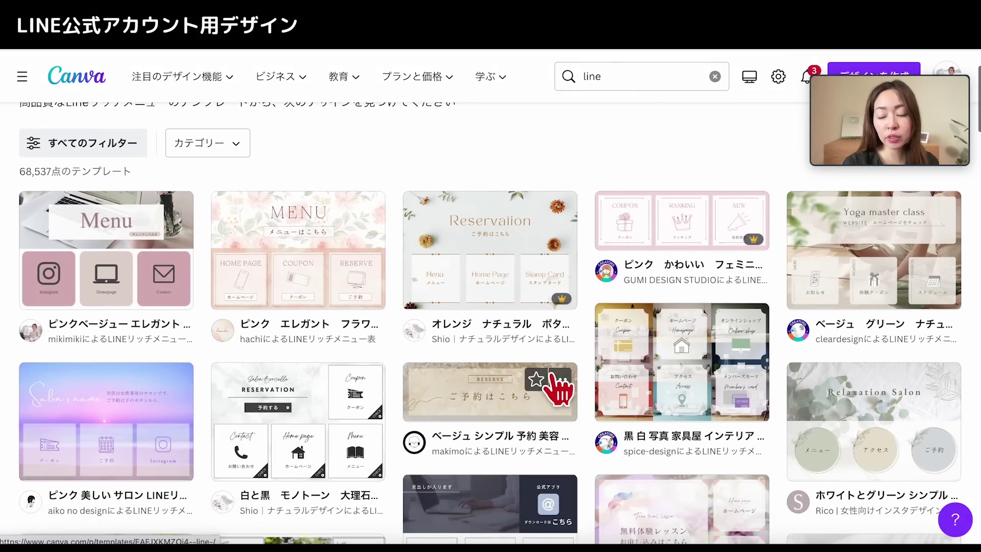
scroll(613, 378, "down", 3)
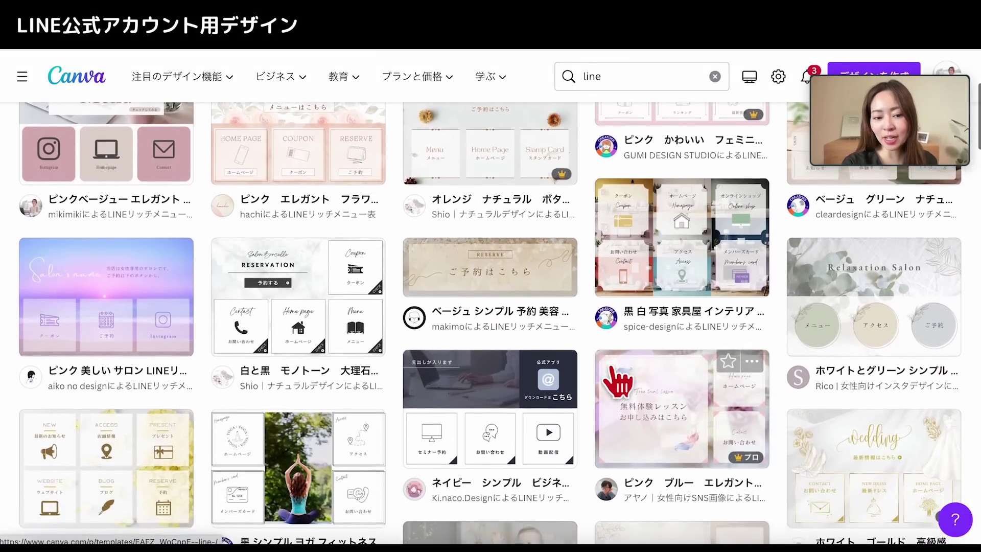
scroll(617, 380, "down", 1)
left_click(613, 377)
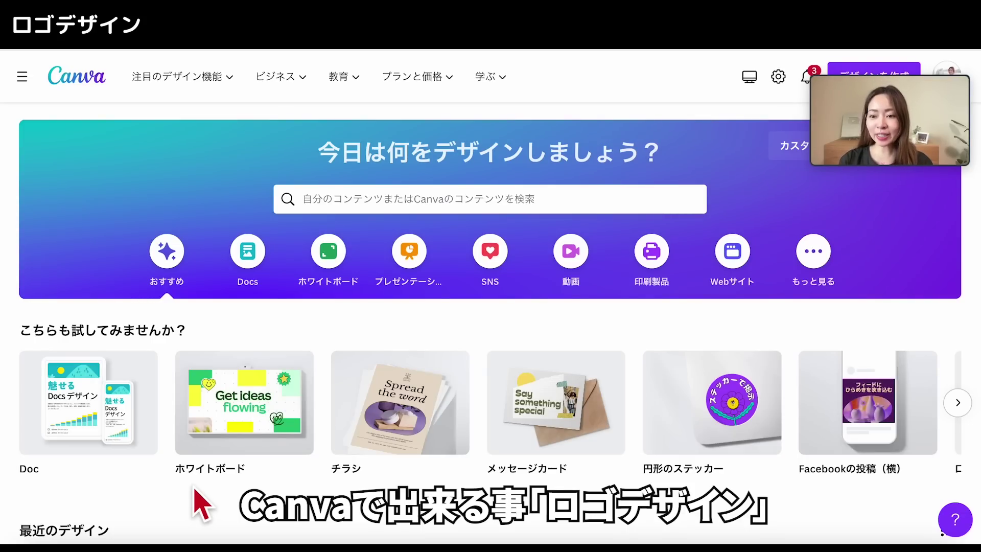
- Search ロゴデザイン and open the アート/デザインのロゴ template results
left_click(326, 207)
type("ロゴデザイン")
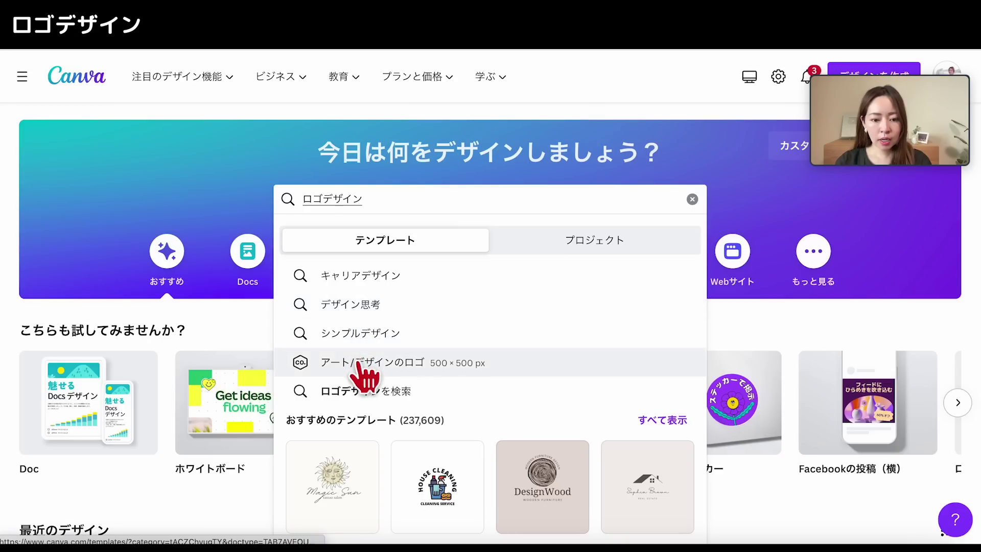
left_click(359, 363)
- Scroll through the grid of logo design templates
scroll(362, 378, "down", 3)
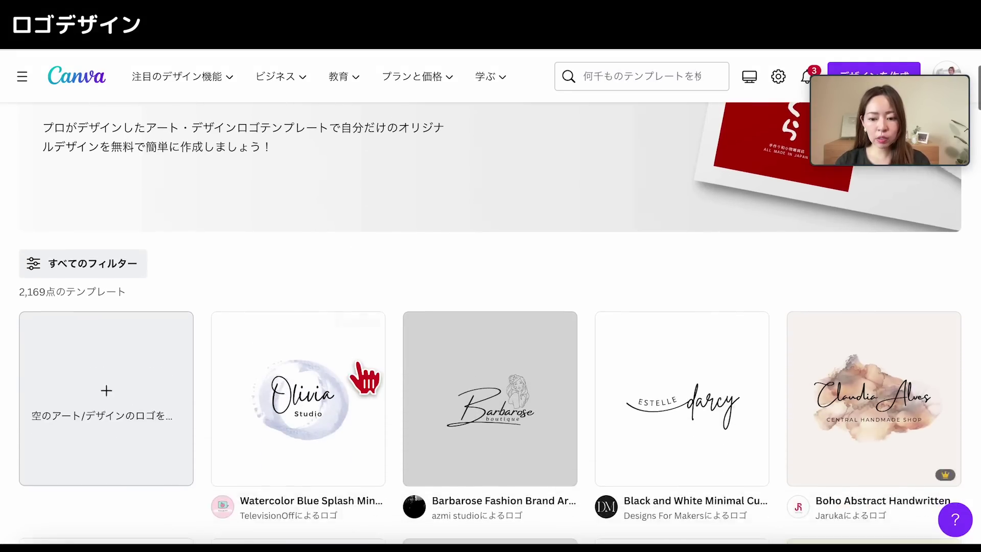
scroll(361, 377, "down", 2)
scroll(563, 453, "down", 8)
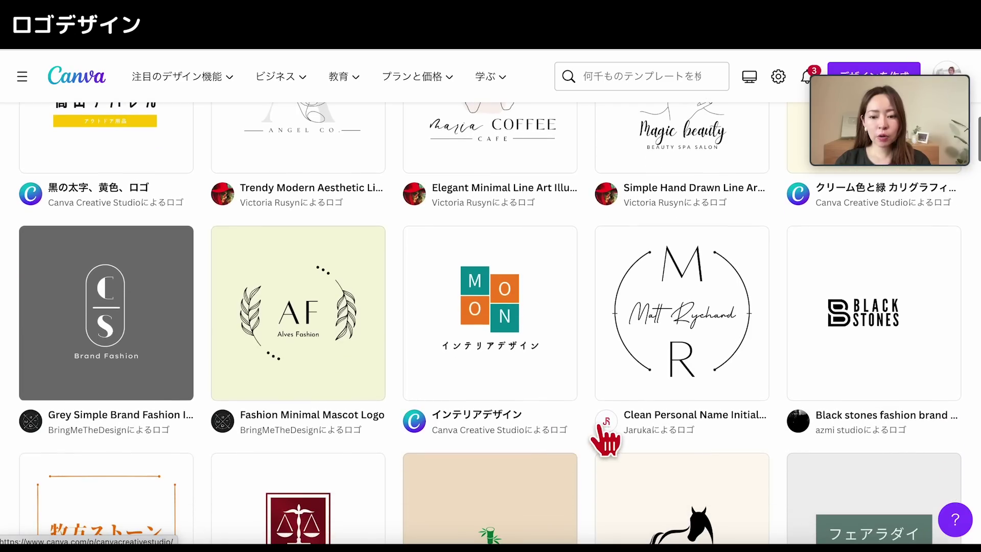
scroll(603, 438, "down", 1)
scroll(610, 437, "down", 1)
scroll(611, 438, "down", 2)
scroll(610, 438, "down", 1)
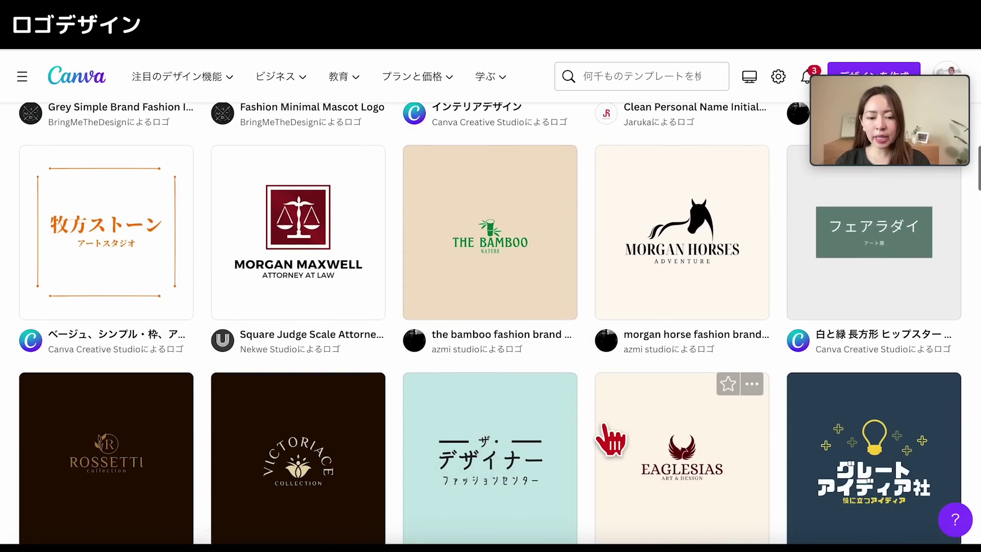
scroll(610, 438, "down", 4)
scroll(610, 438, "down", 4)
scroll(633, 492, "down", 3)
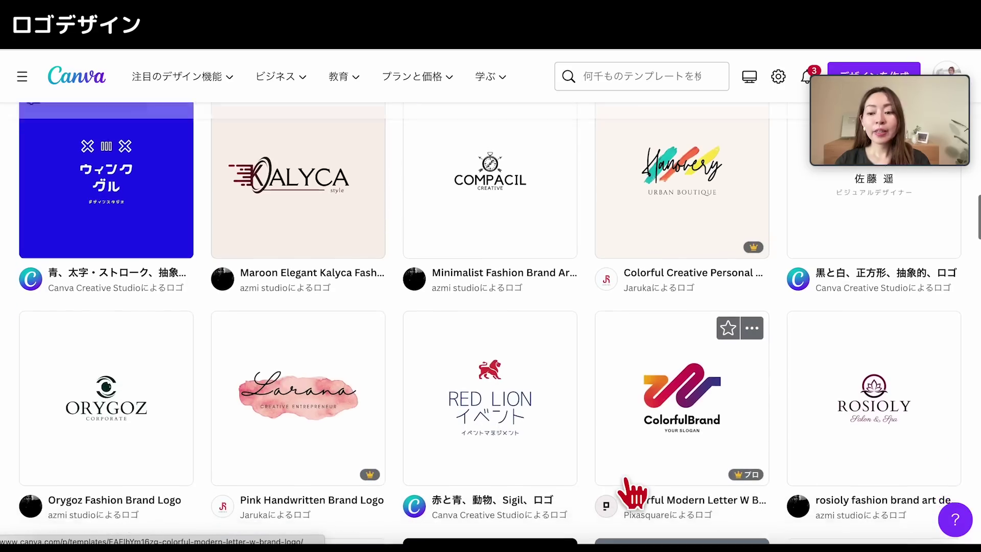
scroll(632, 492, "down", 1)
scroll(632, 493, "down", 4)
scroll(633, 492, "down", 4)
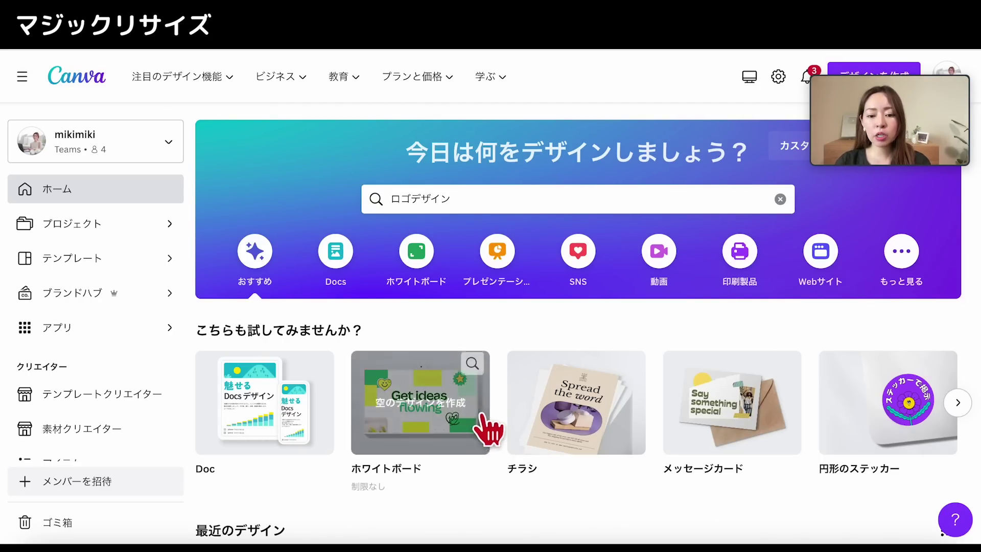
- Open the 家事代行 flyer from Recent designs
scroll(519, 498, "down", 2)
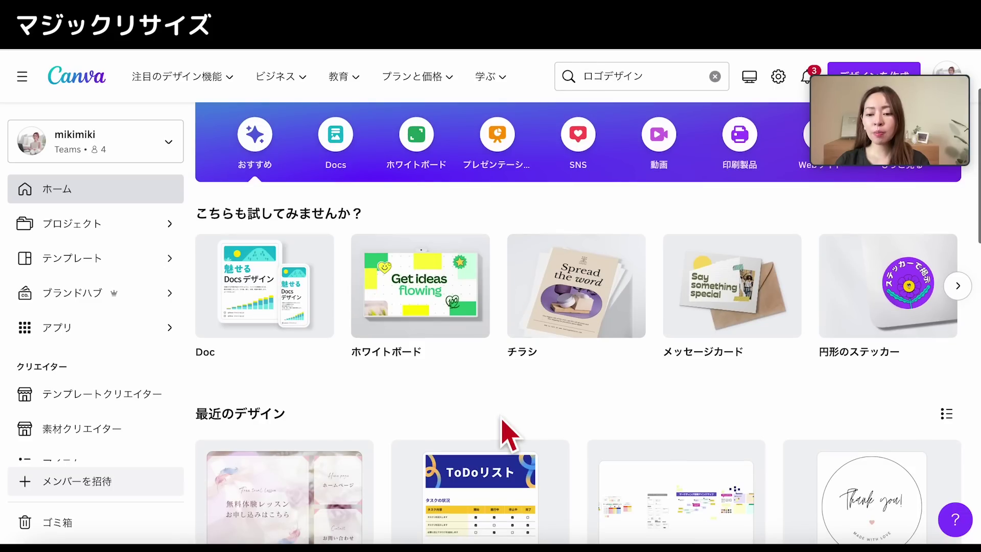
scroll(531, 403, "down", 5)
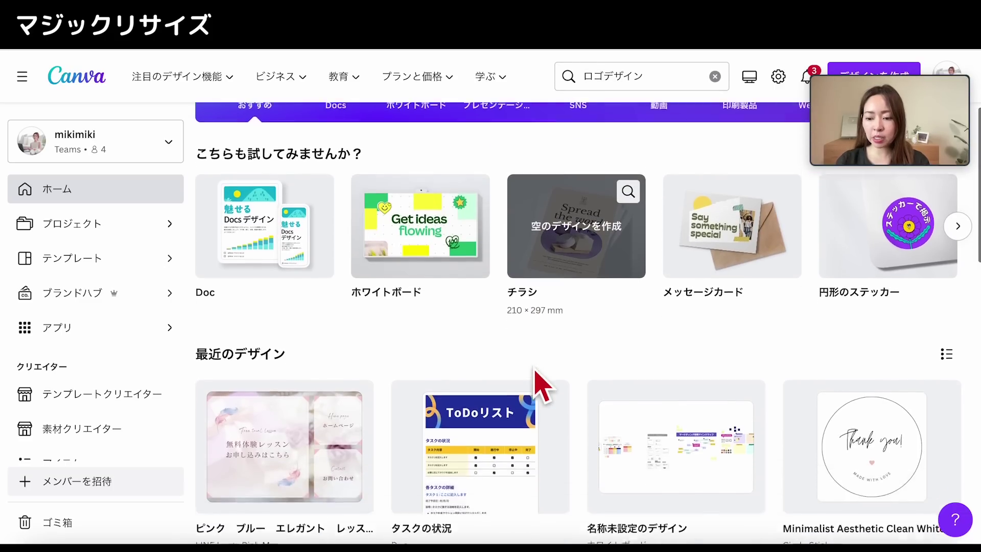
left_click(454, 220)
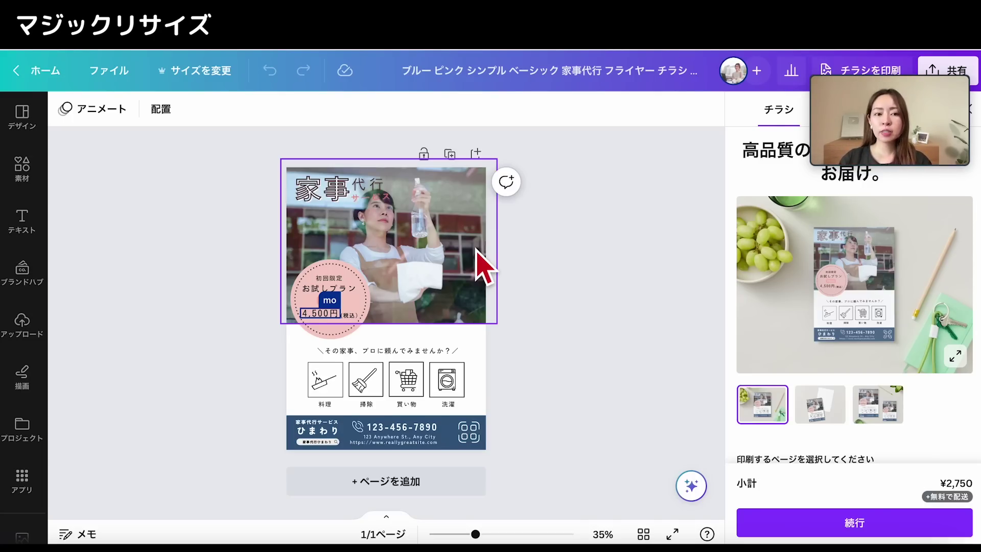
- Make a resized copy of the flyer in Instagram Story size, 1080 × 1920 px
left_click(211, 76)
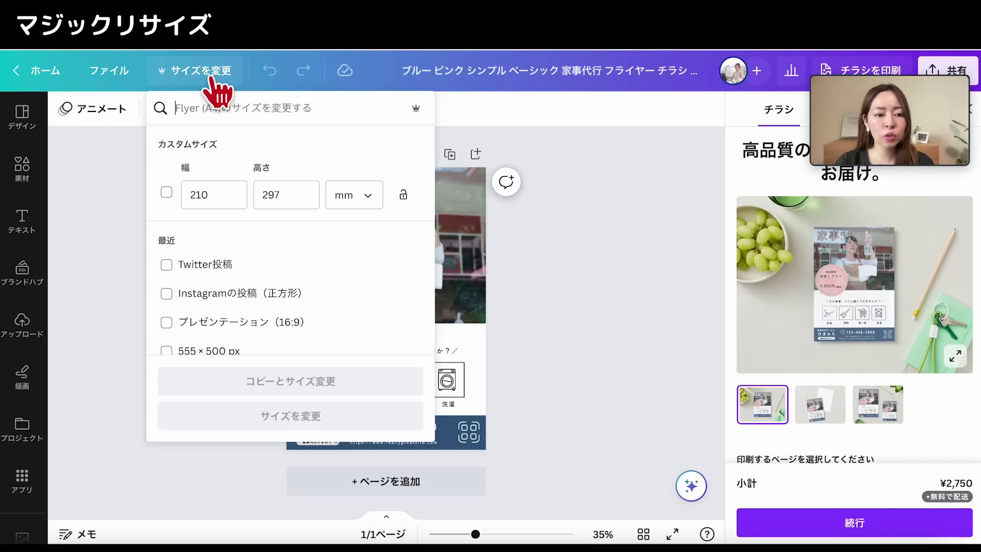
scroll(230, 307, "down", 5)
left_click(227, 341)
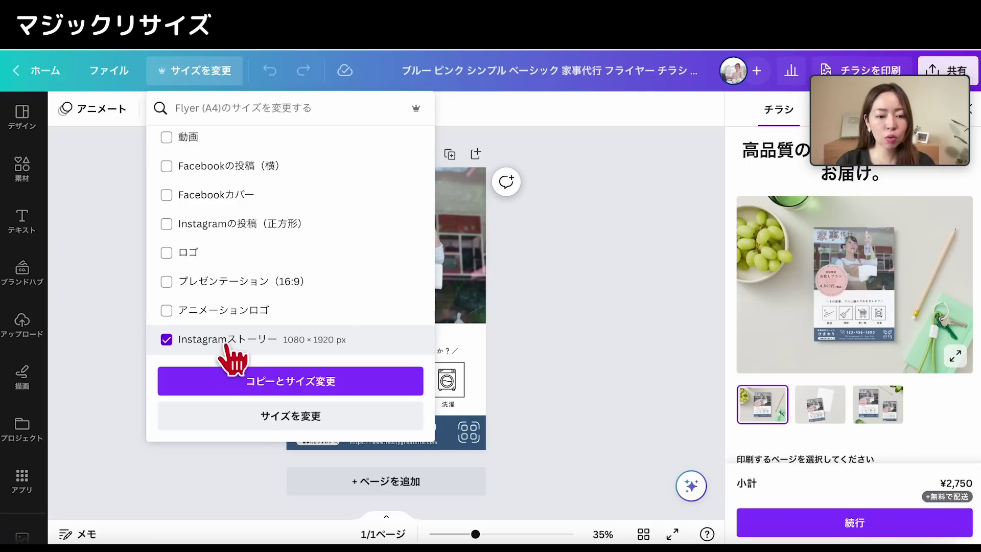
left_click(249, 382)
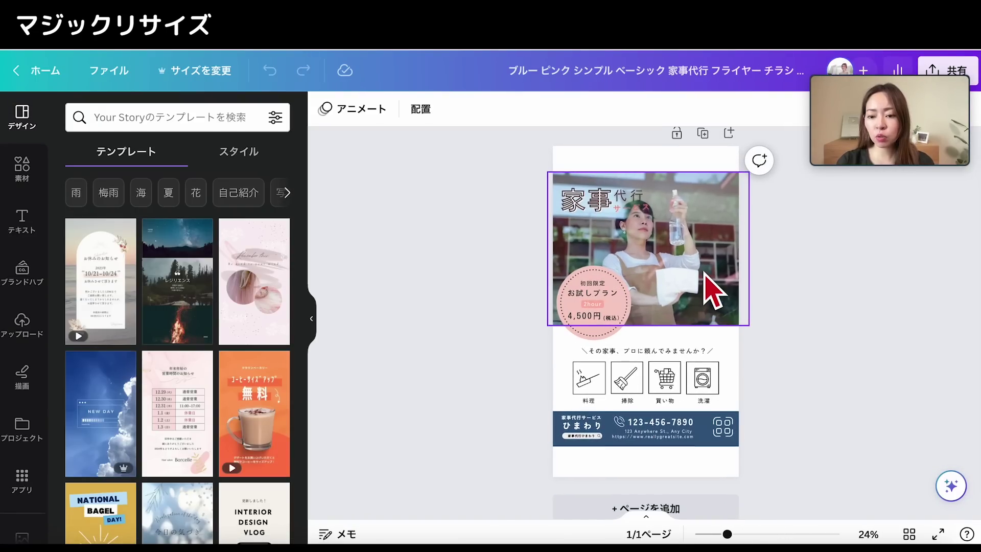
- Stretch the photo to the page top and raise the 家事 and 代行 heading text
left_click(713, 291)
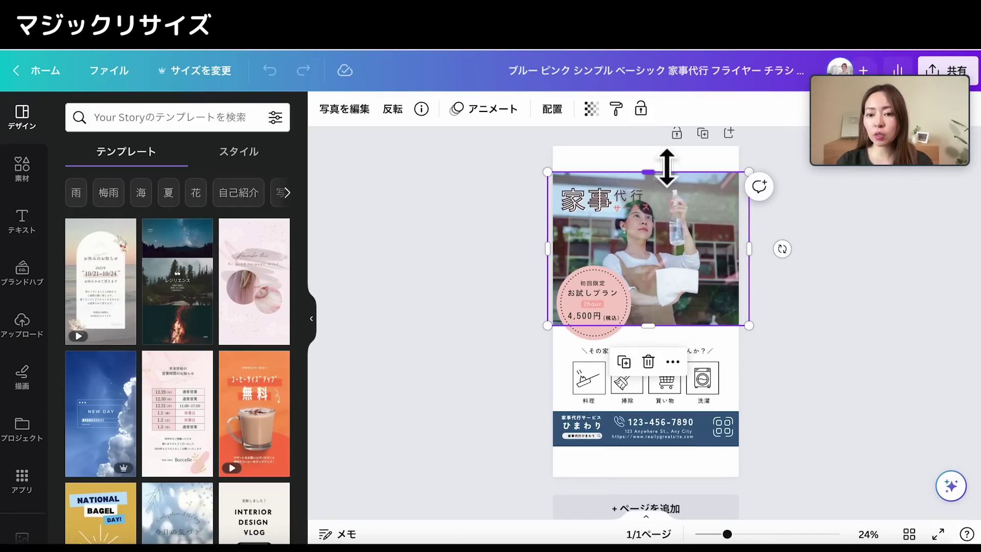
left_click_drag(658, 172, 658, 148)
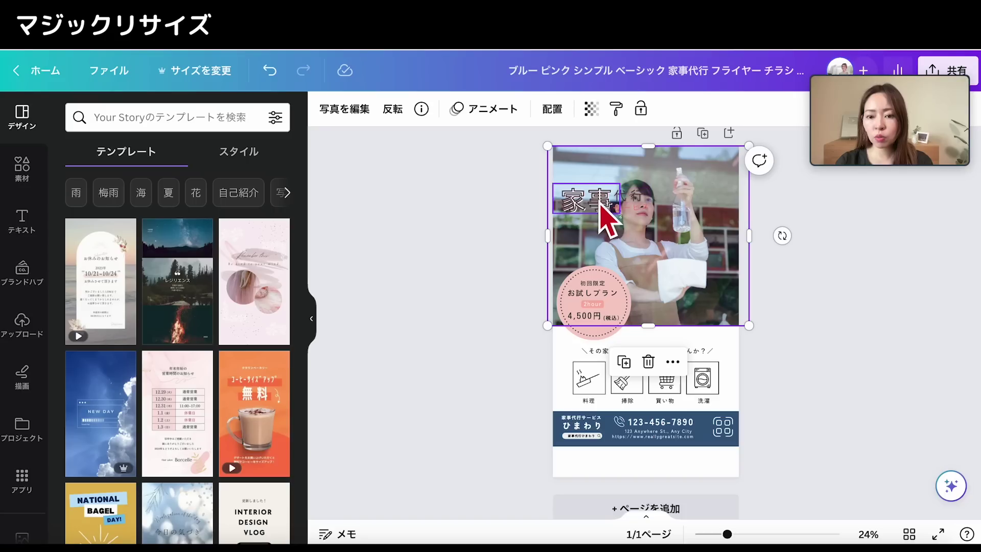
left_click_drag(590, 199, 593, 176)
left_click_drag(639, 207, 650, 192)
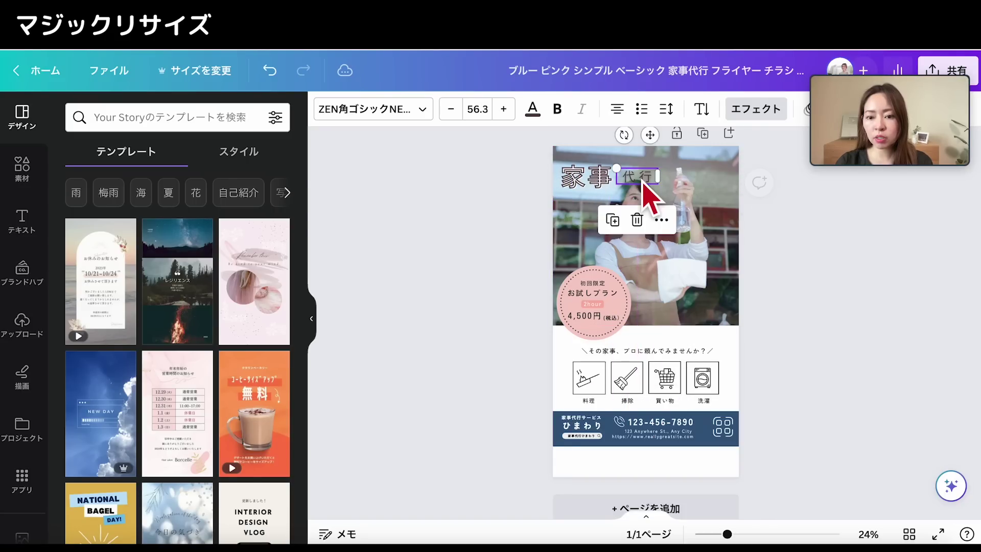
left_click(531, 263)
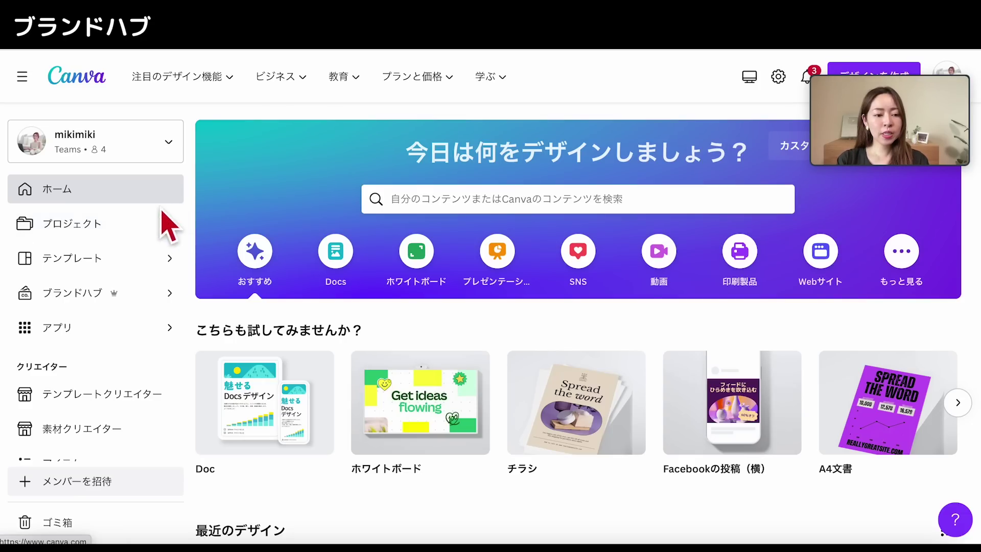
- Open the Ririan brand kit in Brand Hub and review its logos and colour palettes
left_click(122, 294)
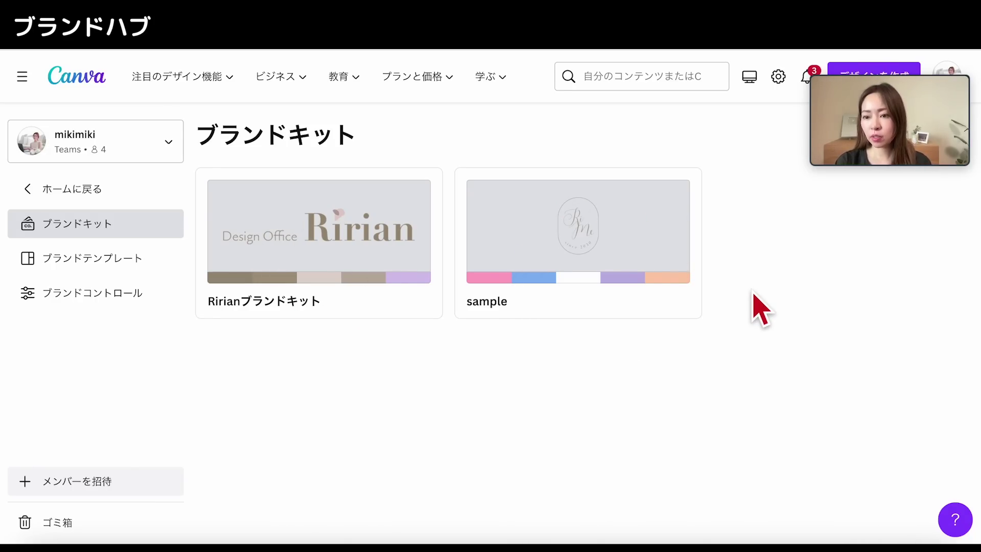
left_click(344, 297)
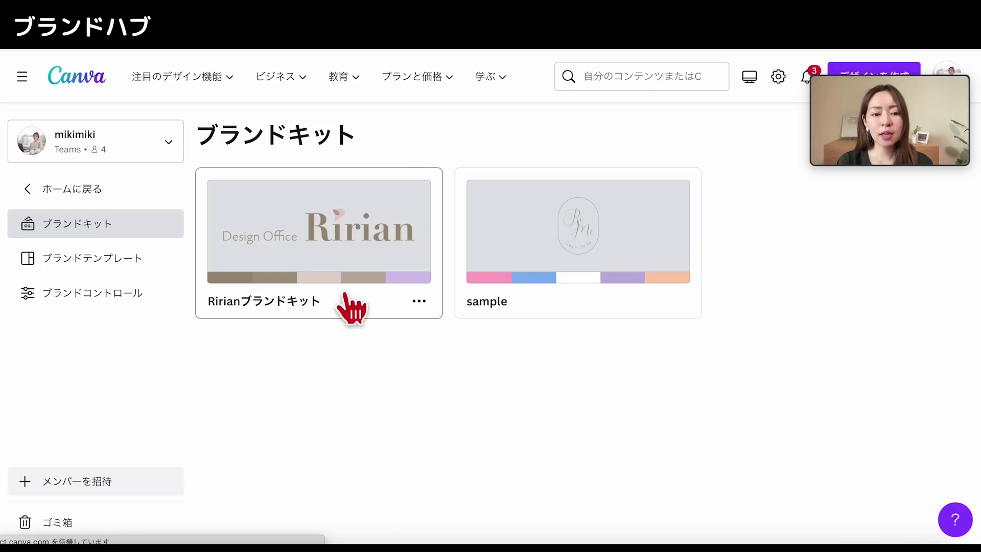
scroll(531, 416, "down", 1)
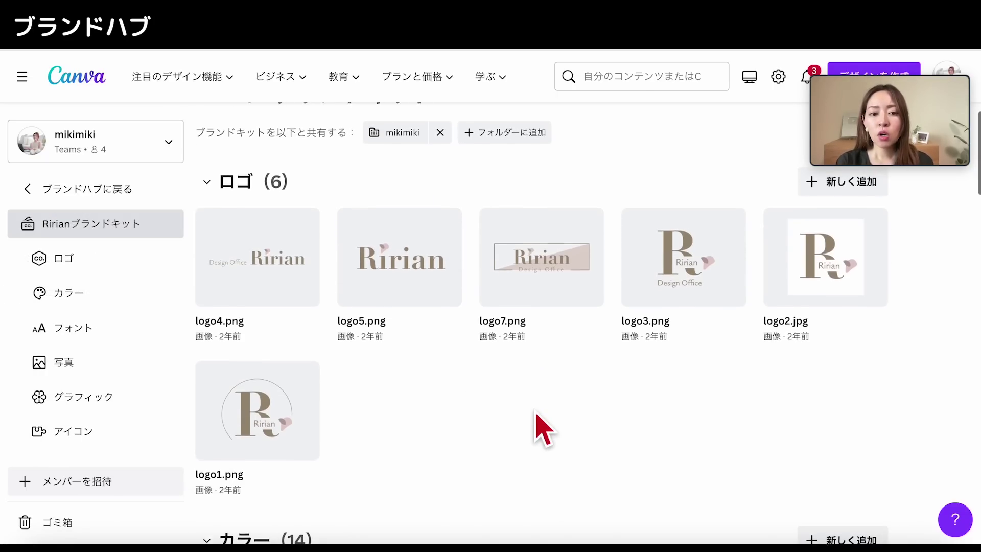
scroll(674, 394, "down", 2)
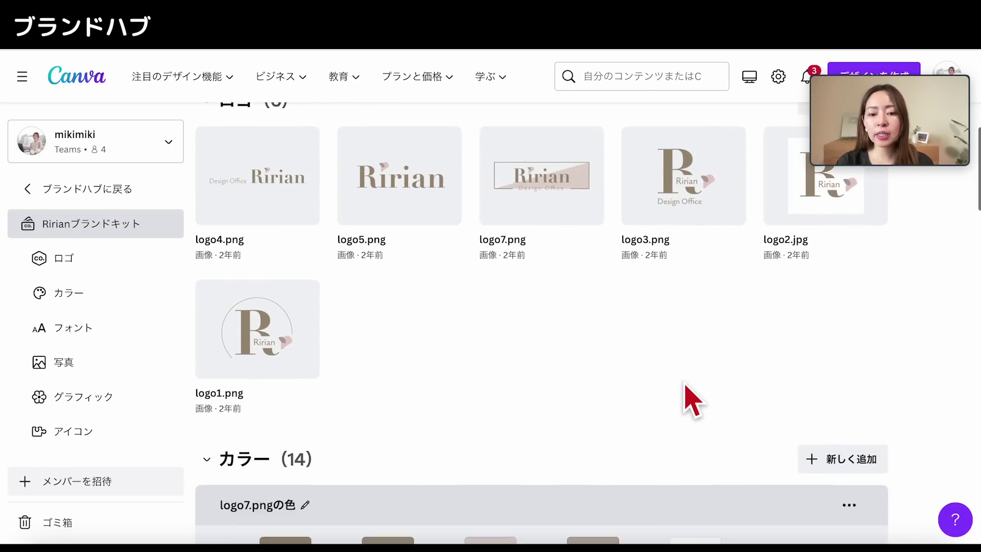
scroll(691, 399, "down", 2)
scroll(691, 399, "down", 2)
scroll(690, 400, "down", 1)
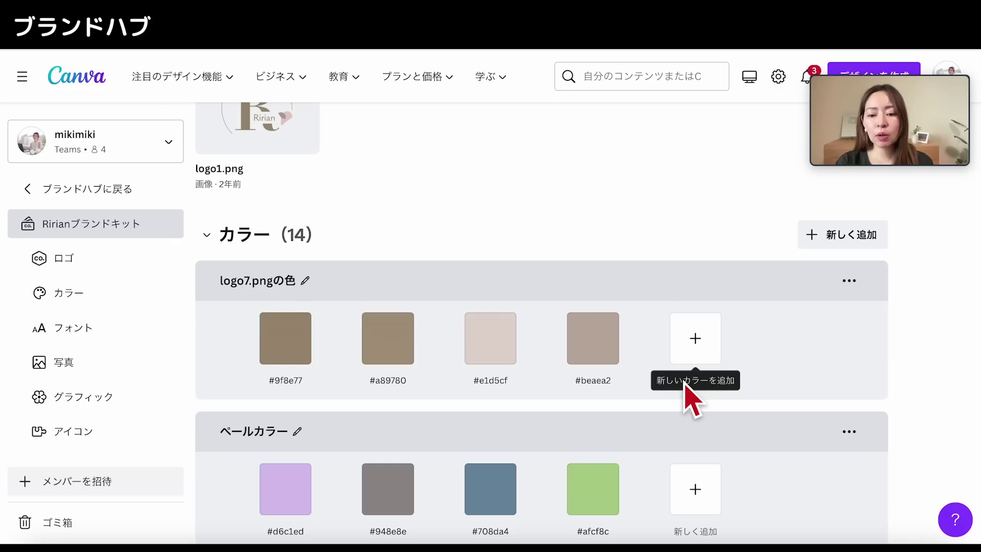
scroll(635, 457, "down", 2)
scroll(635, 454, "down", 1)
- Review the kit's fonts and 10 photos, then select the photo on the 家事代行 flyer
scroll(635, 446, "down", 1)
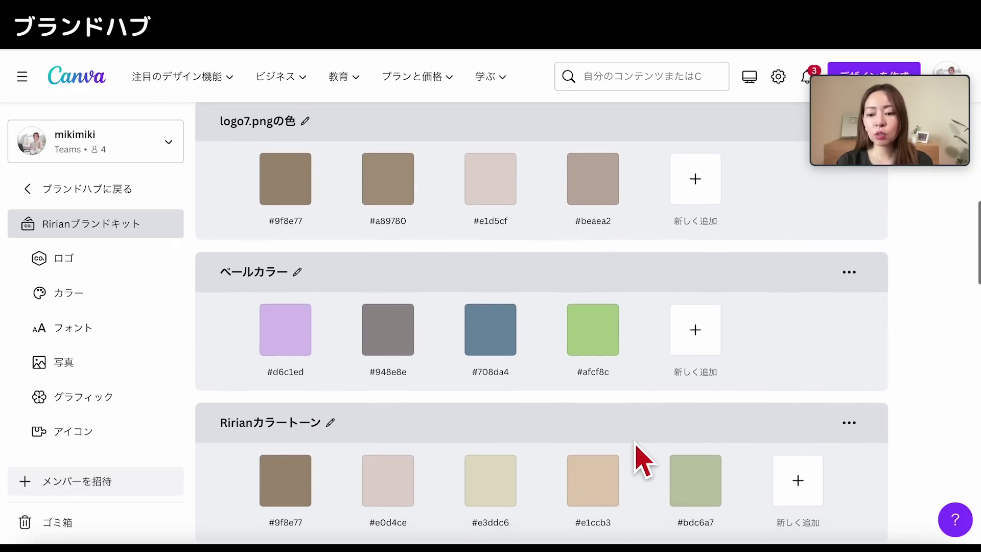
scroll(636, 445, "down", 2)
scroll(639, 449, "down", 2)
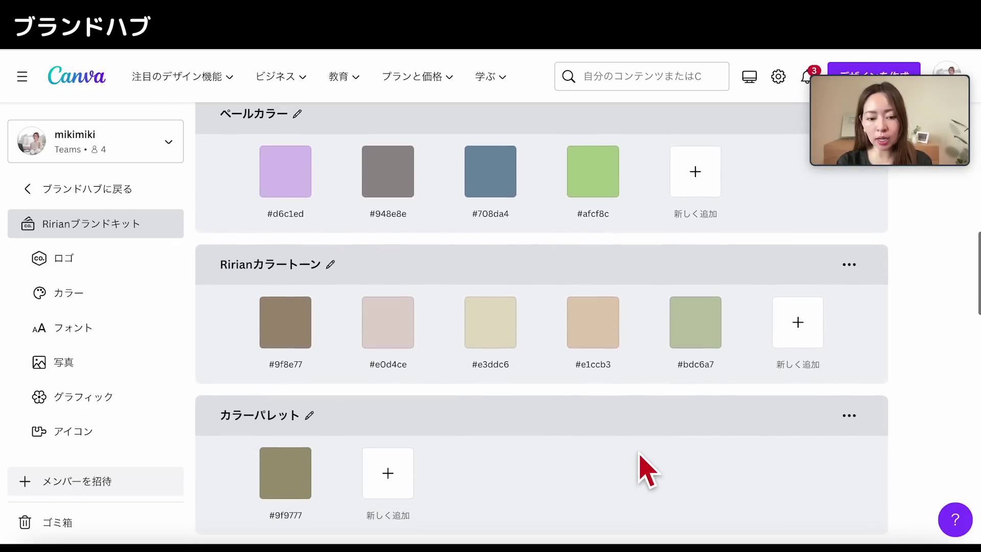
scroll(643, 459, "down", 6)
scroll(613, 398, "down", 1)
scroll(572, 317, "down", 1)
scroll(554, 291, "down", 2)
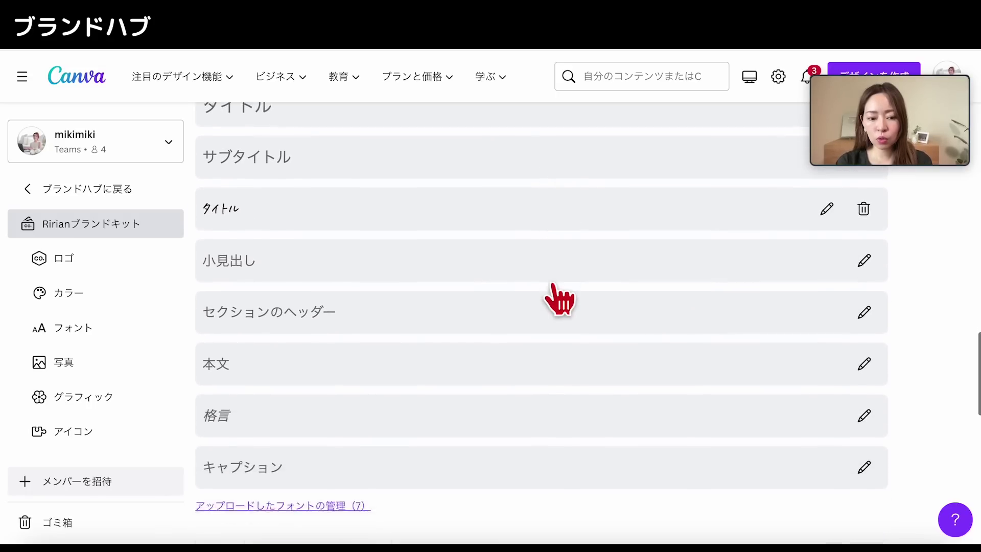
scroll(553, 291, "down", 2)
scroll(572, 337, "down", 2)
scroll(591, 376, "down", 2)
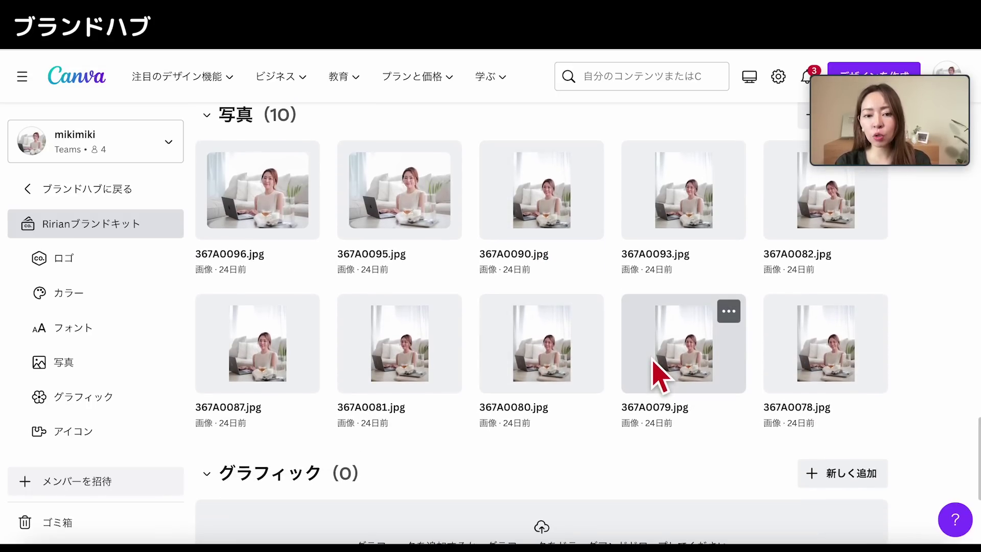
mouse_move(541, 343)
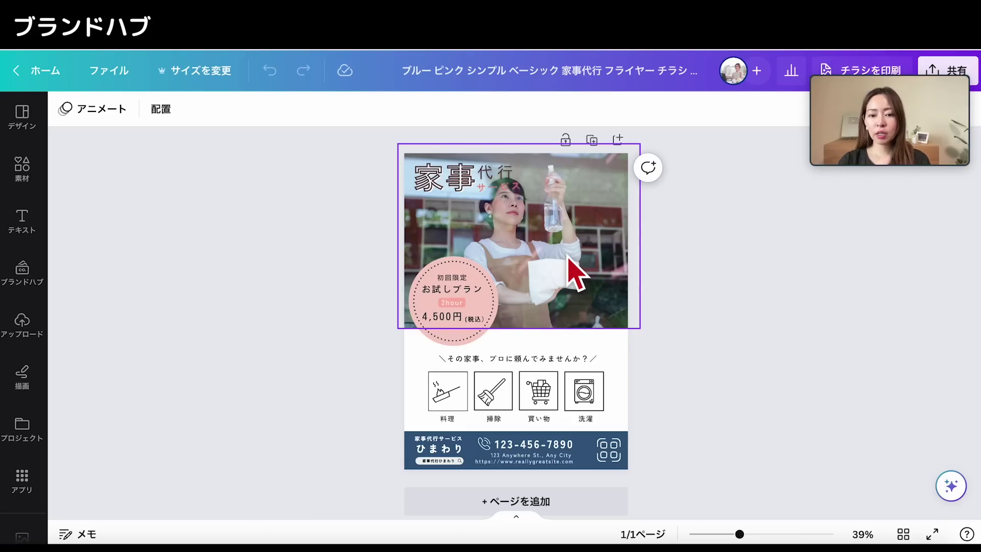
left_click(569, 257)
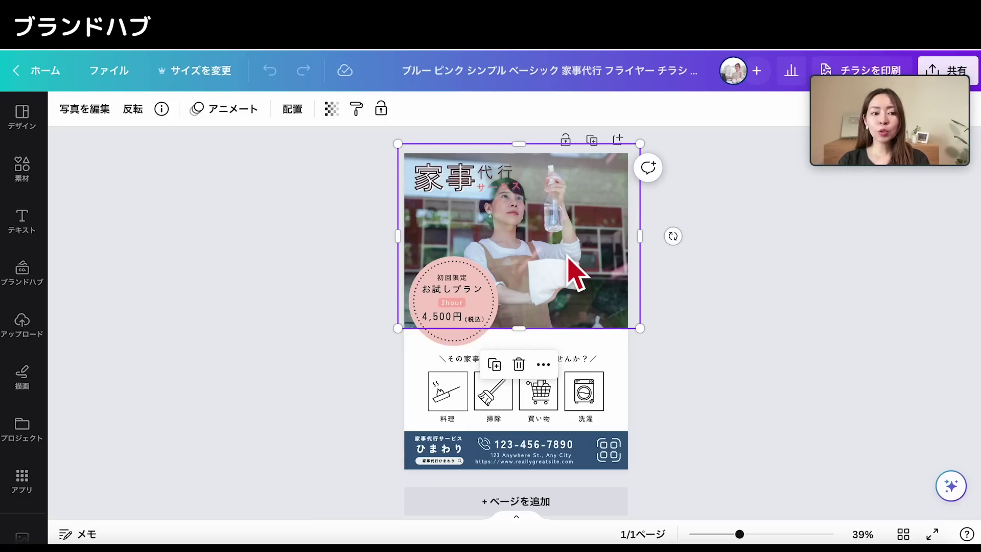
- Place a brand portrait photo from the Brand Hub into the flyer's main image frame
left_click(20, 276)
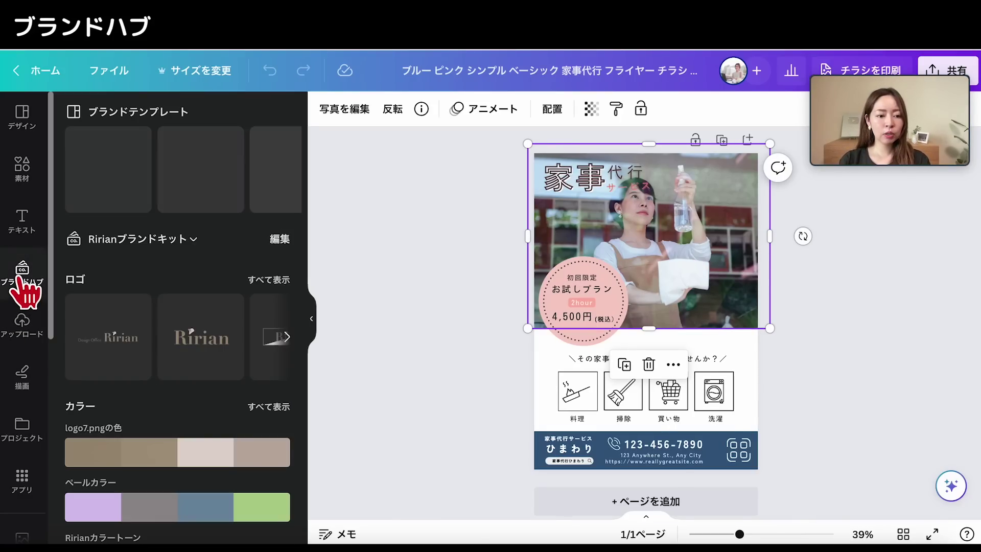
scroll(132, 377, "down", 2)
scroll(136, 375, "down", 3)
scroll(133, 371, "down", 1)
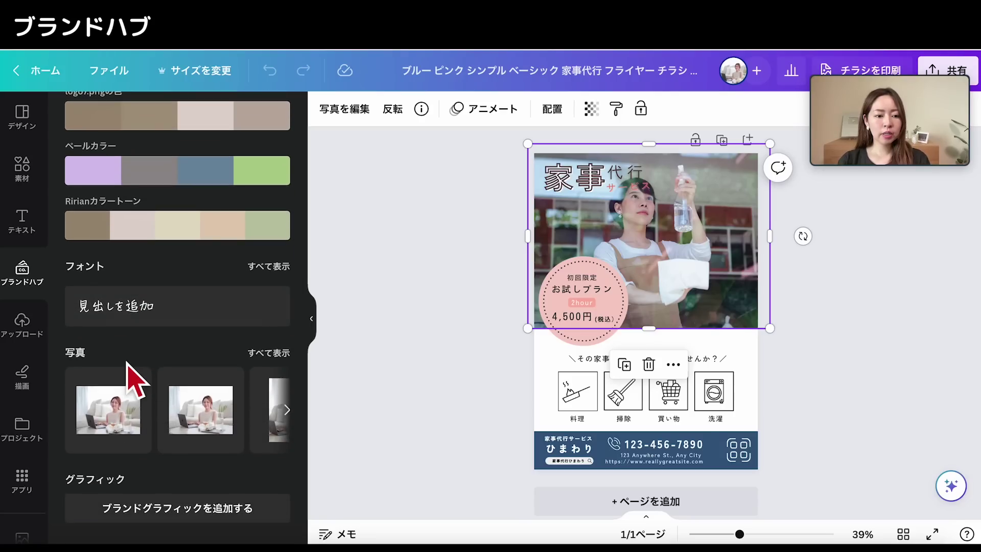
left_click(269, 352)
left_click(233, 317)
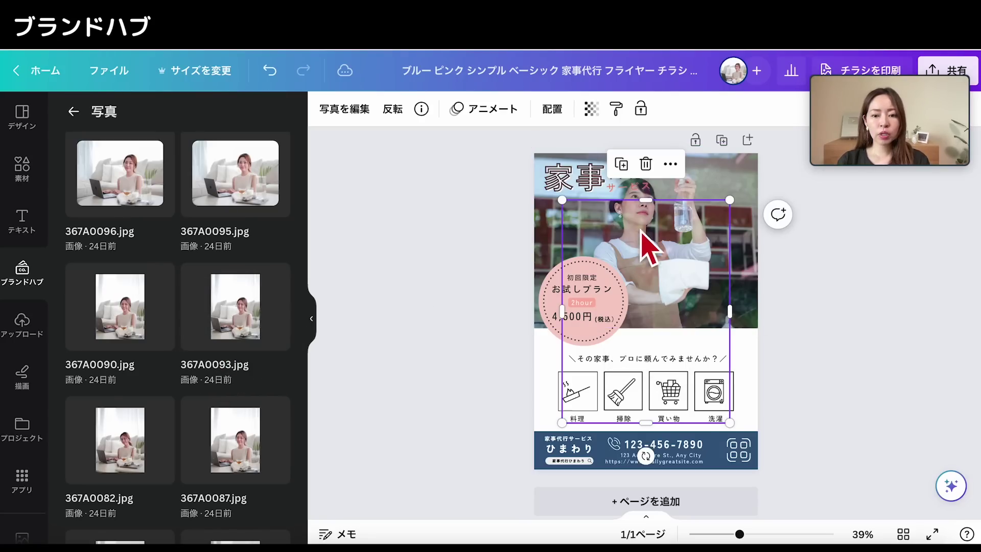
mouse_move(644, 233)
left_mouse_down()
mouse_move(695, 220)
mouse_move(664, 204)
left_mouse_up()
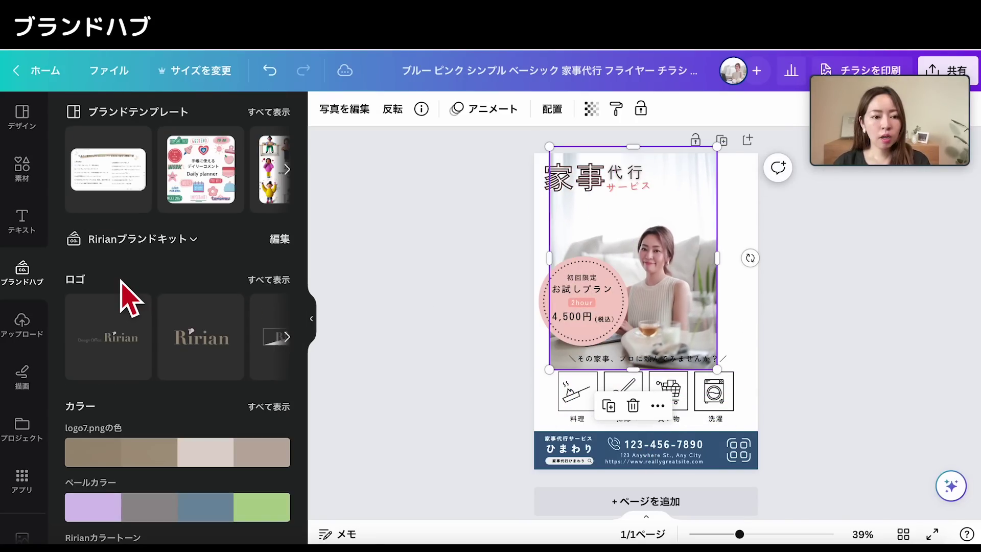
- Add the Ririan logo and position it beneath the 家事代行 title
left_click(200, 347)
left_click_drag(634, 306, 635, 219)
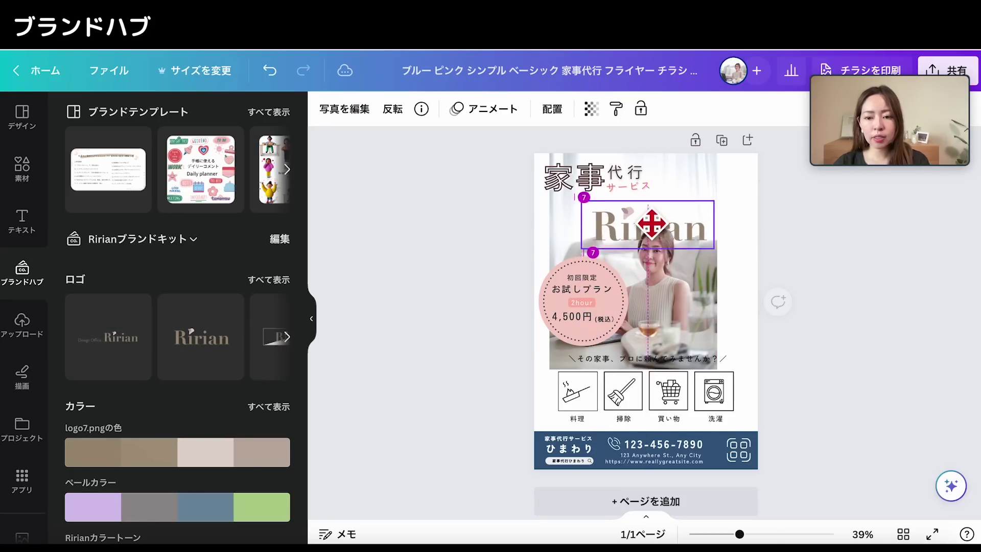
left_click_drag(675, 245, 638, 232)
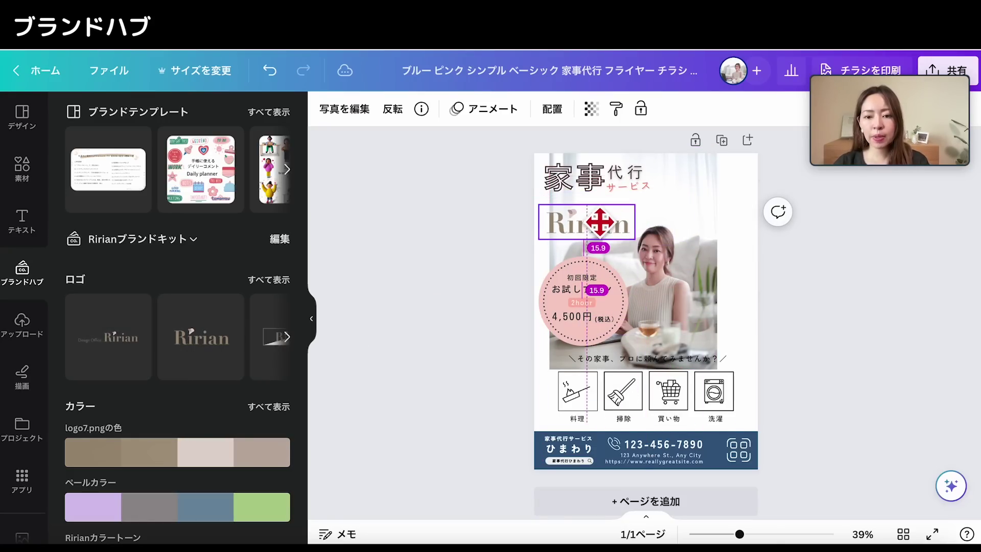
- Recolour the pink price circle to the brand's taupe swatch
left_click(609, 323)
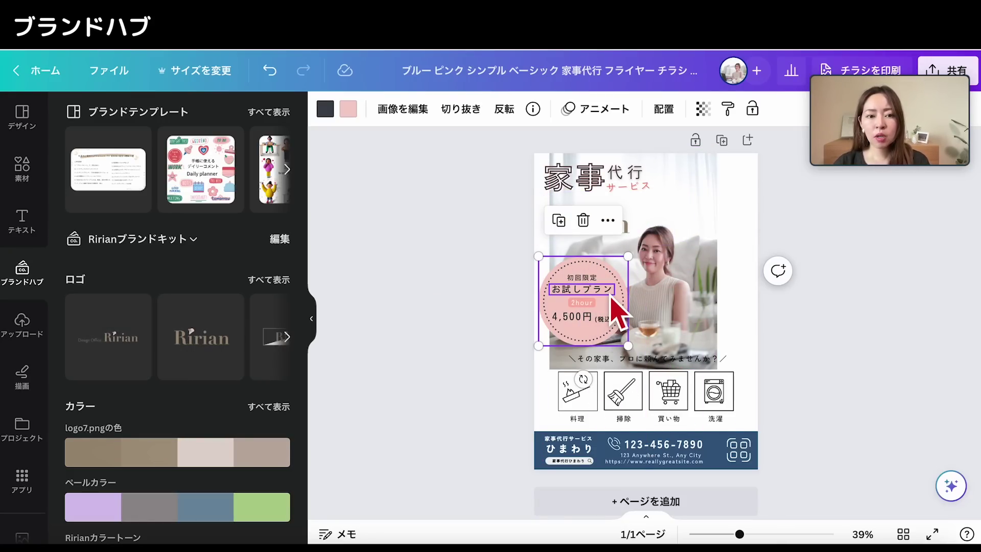
scroll(620, 314, "up", 2)
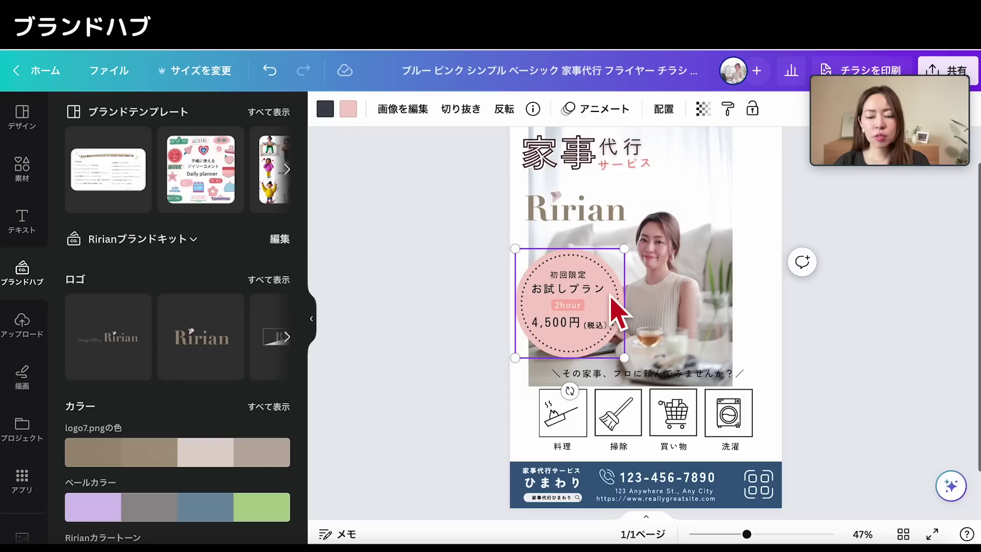
left_click(347, 109)
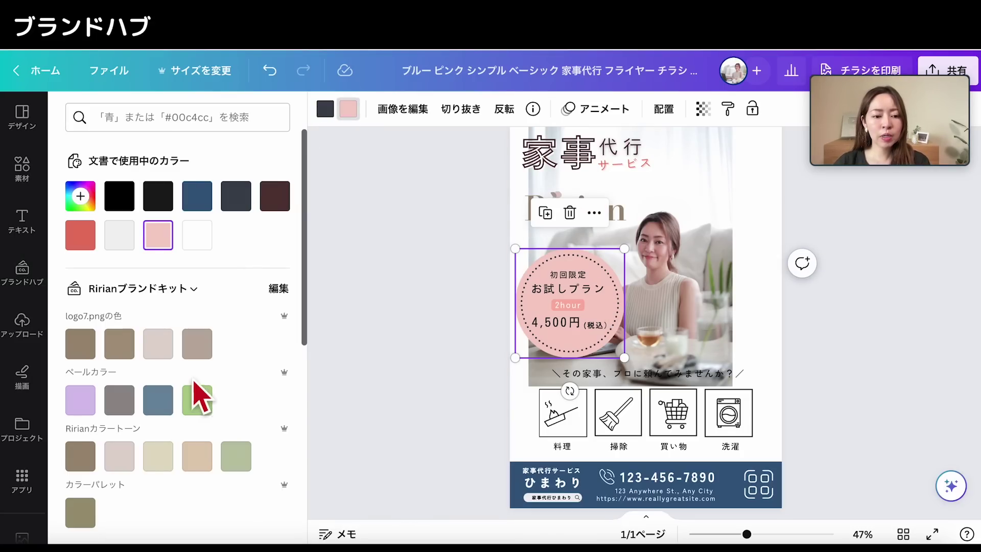
left_click(197, 343)
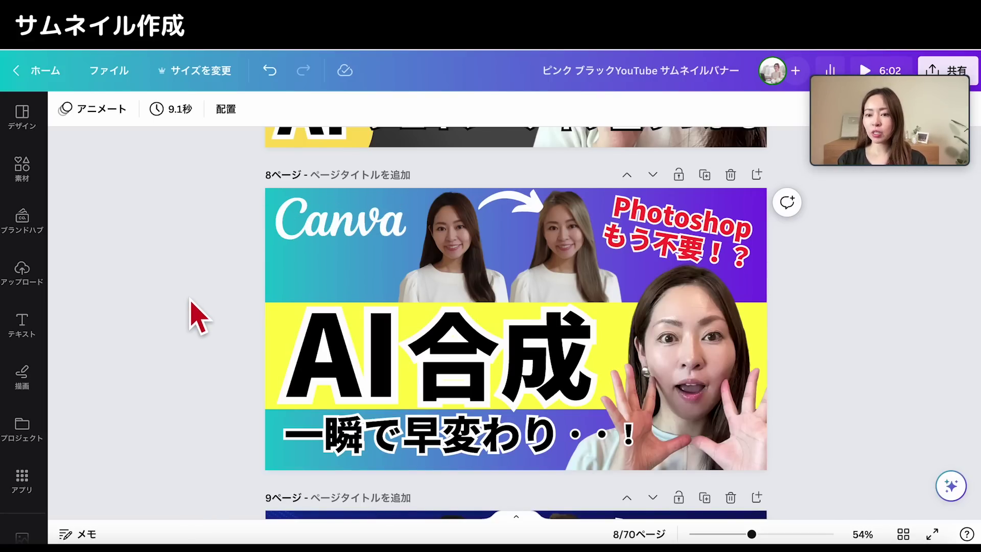
- Scroll through the YouTube thumbnail pages and select the photo on page 12
scroll(192, 306, "down", 2)
scroll(204, 306, "down", 15)
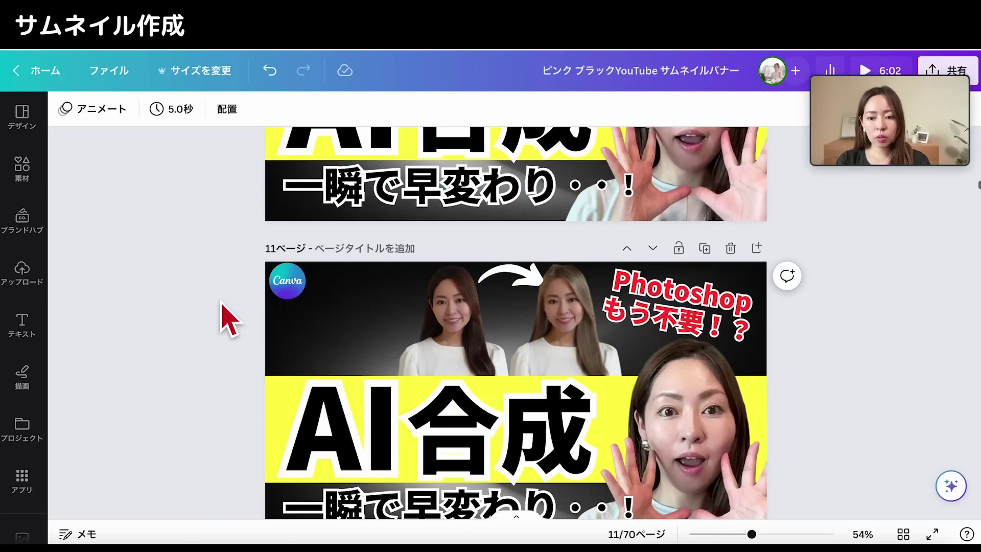
scroll(223, 309, "down", 2)
scroll(227, 316, "down", 4)
scroll(233, 322, "down", 1)
scroll(232, 319, "down", 2)
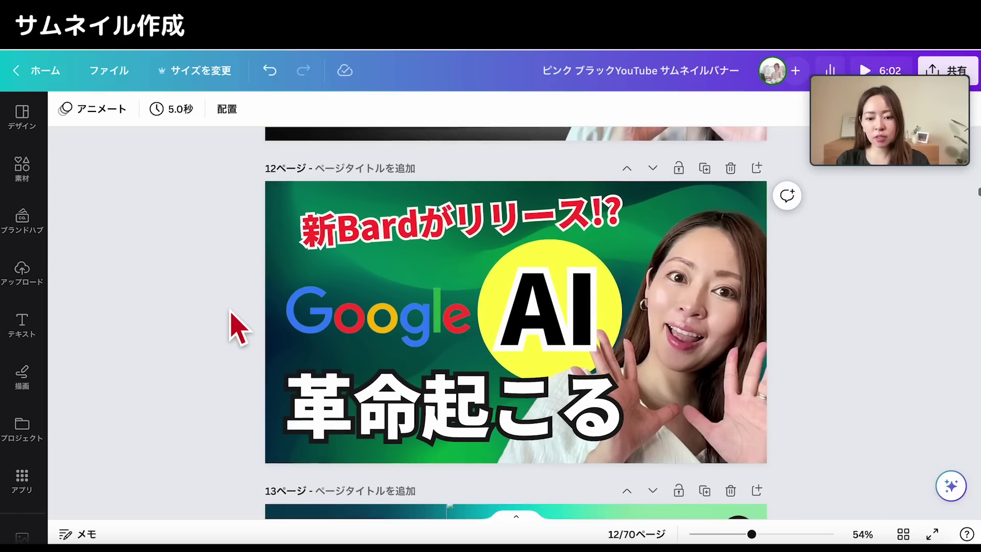
scroll(233, 321, "down", 2)
left_click(674, 240)
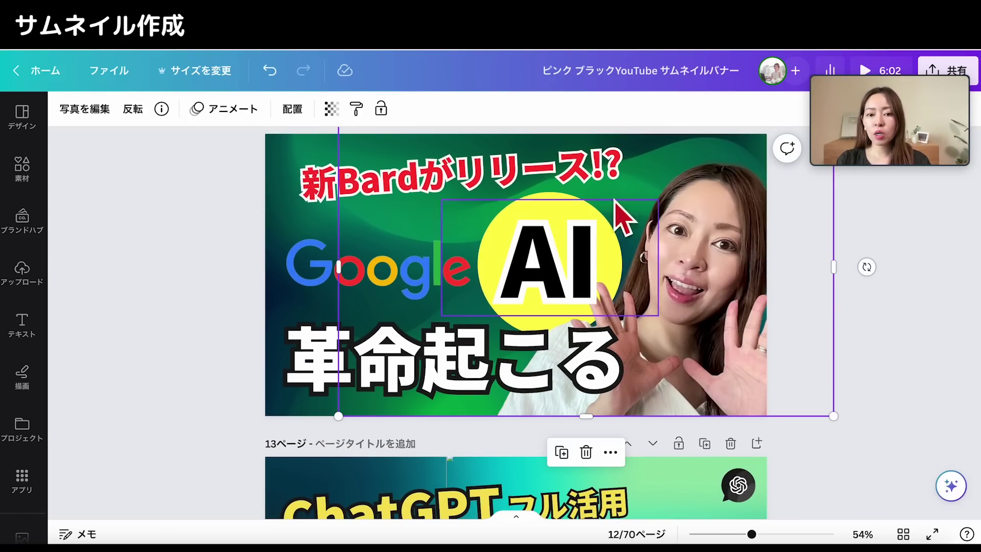
- Select the red headline 新Bardがリリース!? and browse its text effect styles
left_click(531, 173)
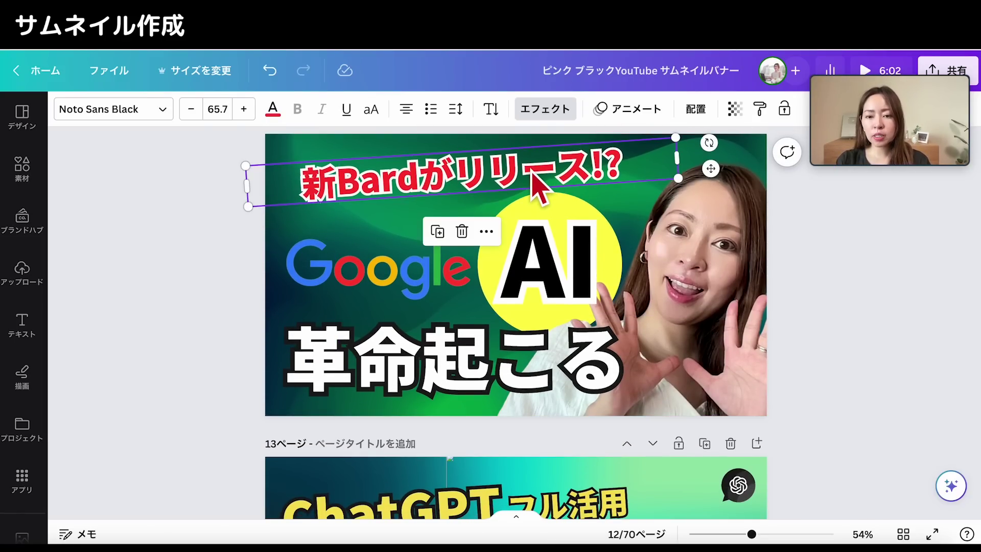
left_click(549, 112)
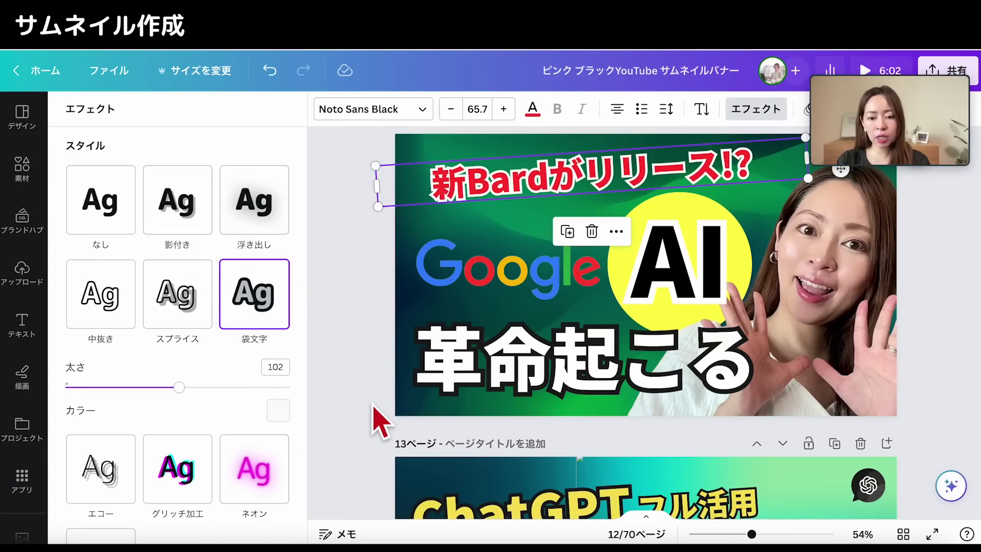
scroll(376, 422, "down", 10)
scroll(388, 429, "down", 3)
scroll(403, 434, "down", 3)
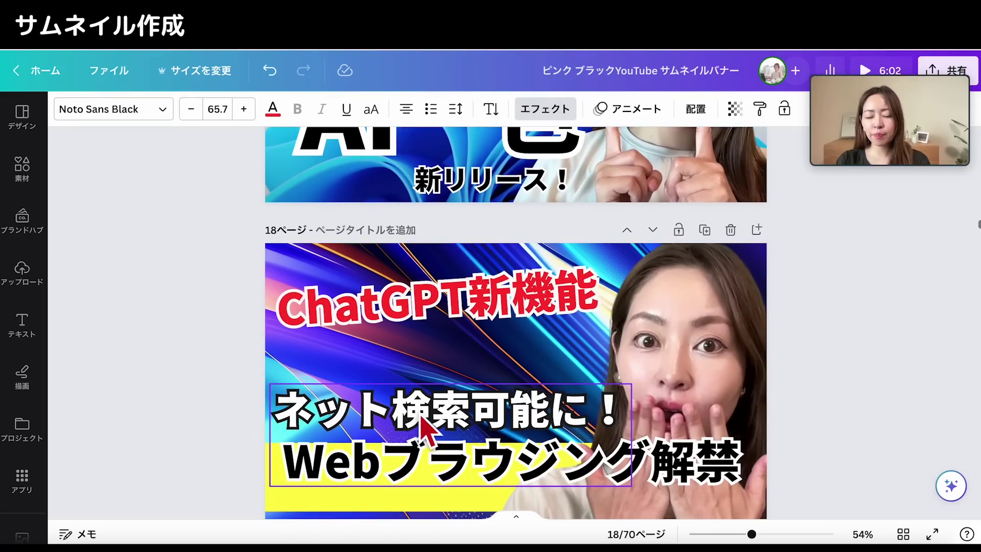
scroll(213, 376, "down", 7)
scroll(212, 376, "down", 1)
scroll(218, 386, "down", 1)
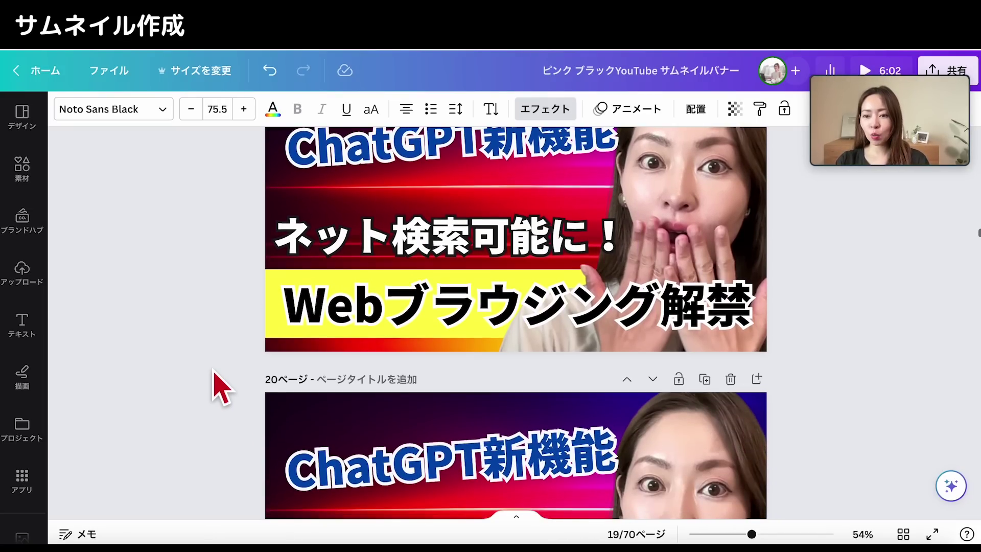
scroll(212, 387, "down", 2)
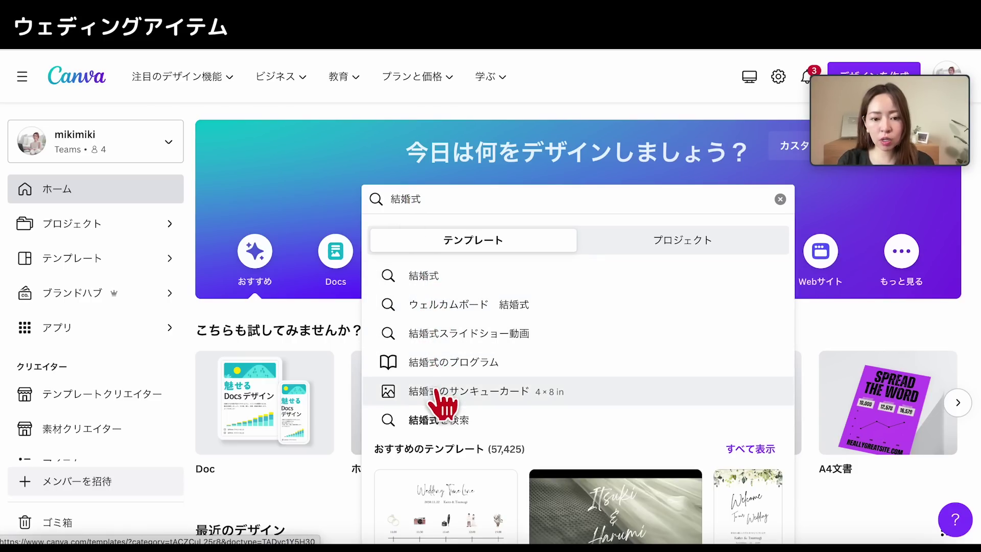
- Open the 結婚式のプログラム collection and scroll through its 288 wedding program templates
left_click(427, 361)
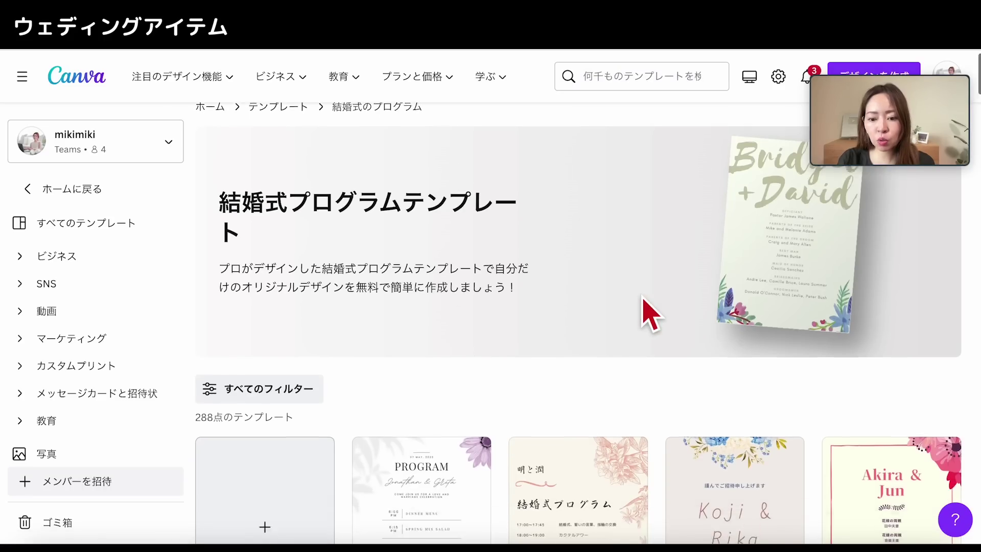
scroll(645, 313, "down", 5)
scroll(624, 396, "down", 1)
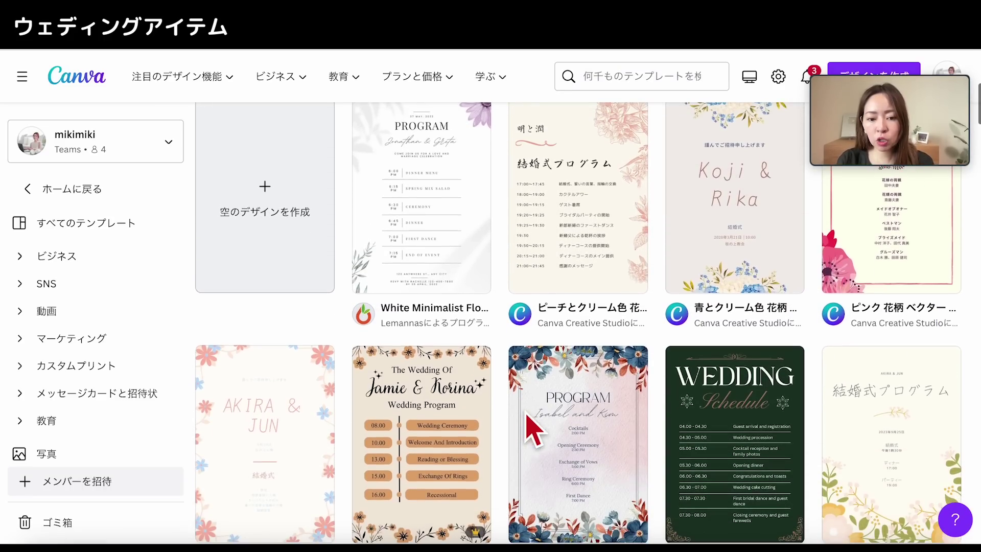
scroll(536, 405, "down", 2)
scroll(547, 390, "down", 1)
scroll(579, 372, "down", 1)
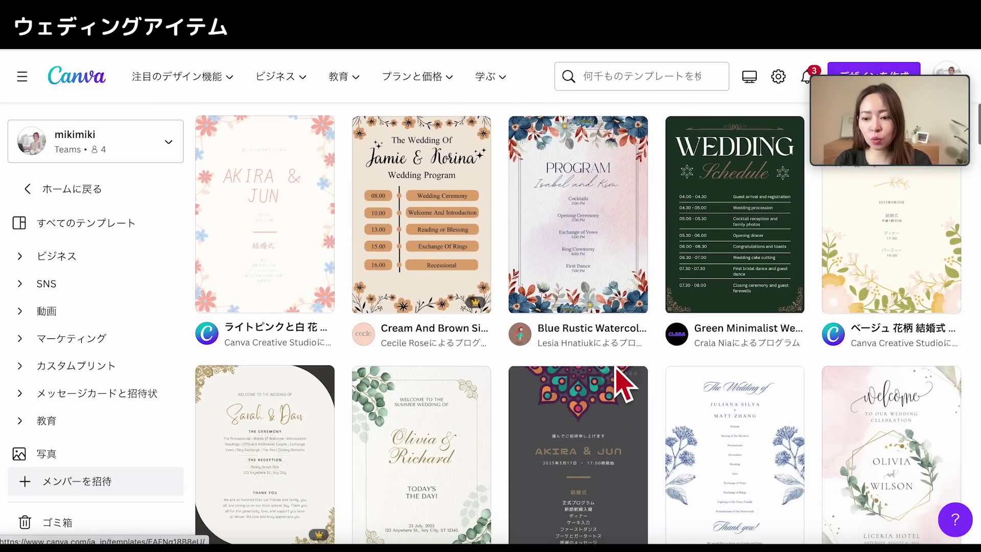
scroll(619, 383, "down", 1)
scroll(659, 377, "down", 3)
scroll(664, 390, "down", 1)
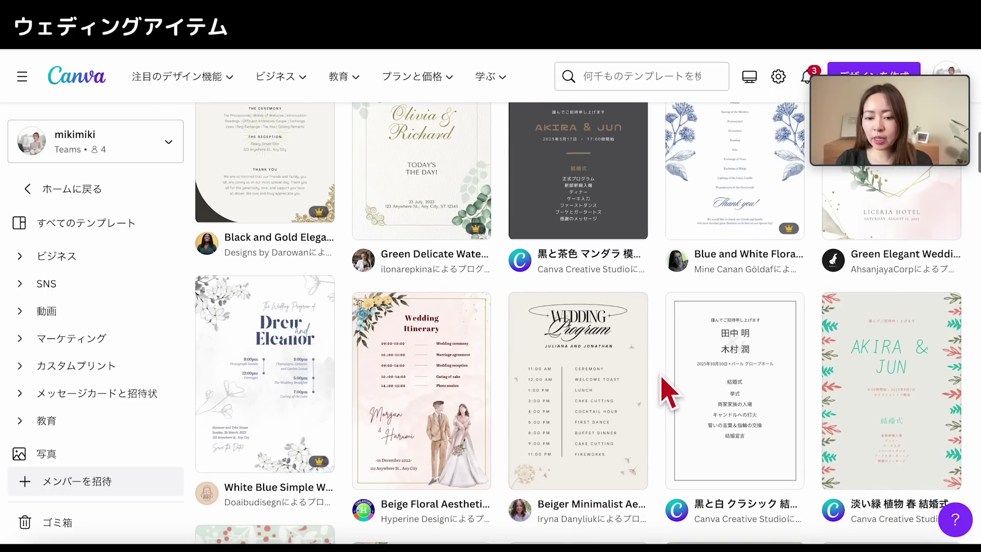
scroll(665, 387, "down", 1)
scroll(664, 382, "down", 1)
scroll(663, 388, "down", 1)
scroll(663, 389, "down", 1)
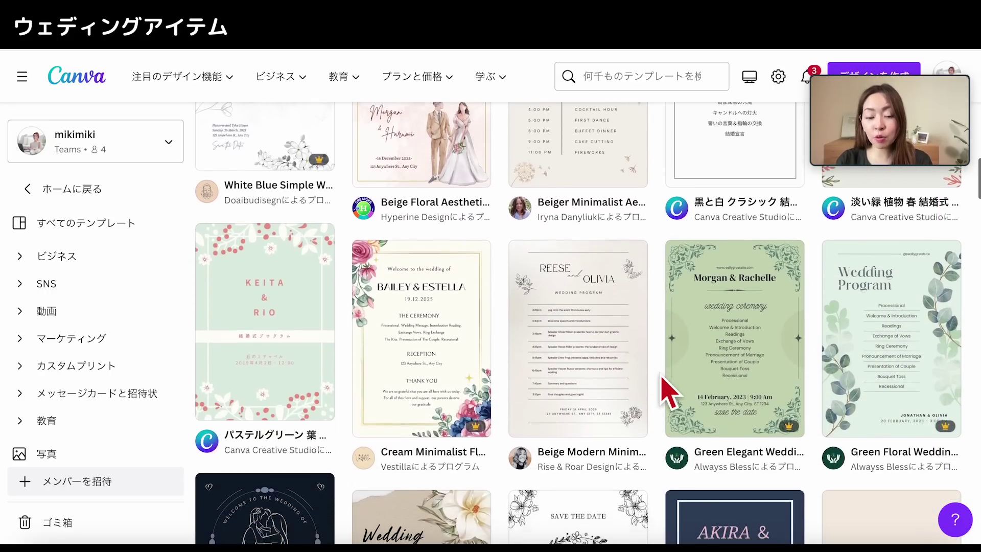
scroll(674, 384, "down", 2)
scroll(689, 391, "down", 2)
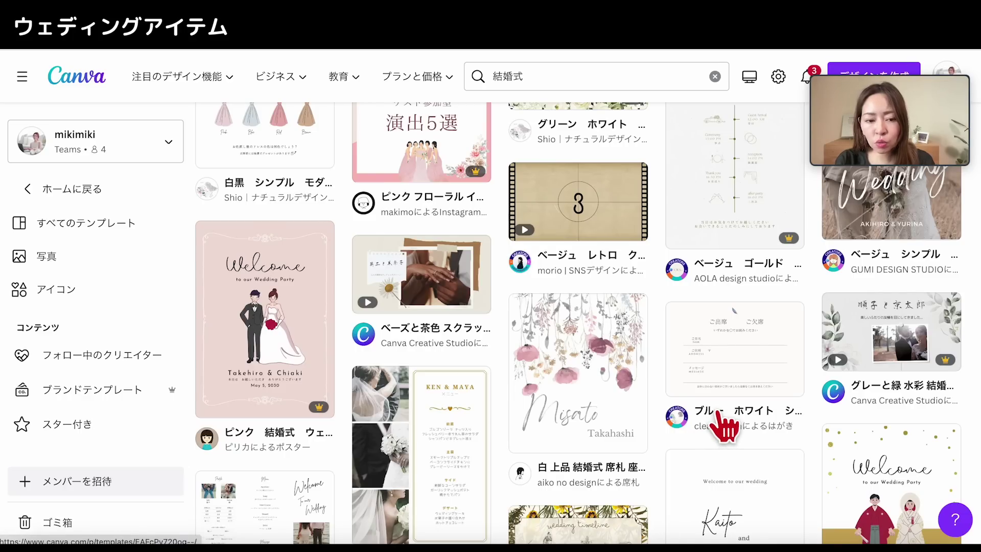
- Scroll the 結婚式 results down to wedding timelines, seating charts and 招待状 invitations
scroll(737, 423, "down", 5)
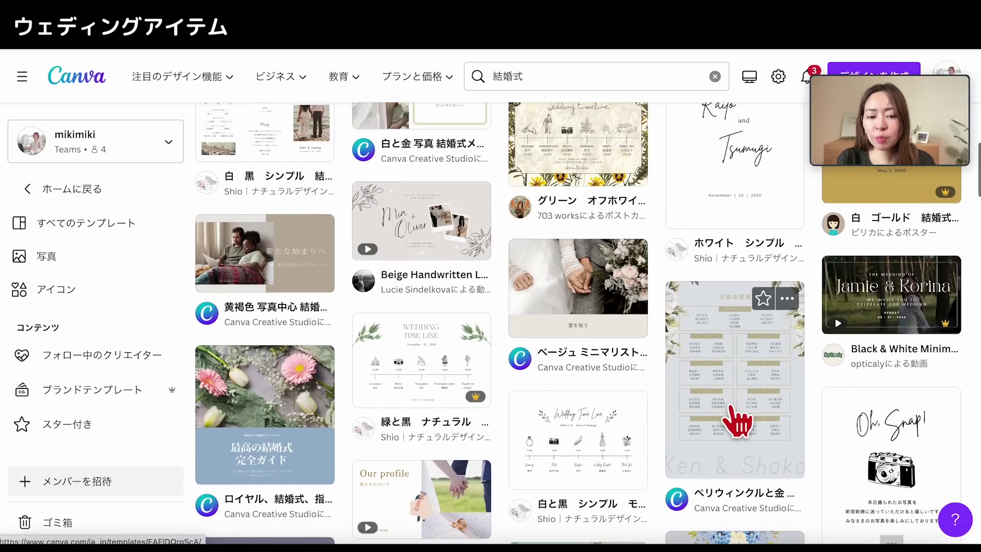
scroll(737, 422, "down", 2)
scroll(737, 423, "down", 2)
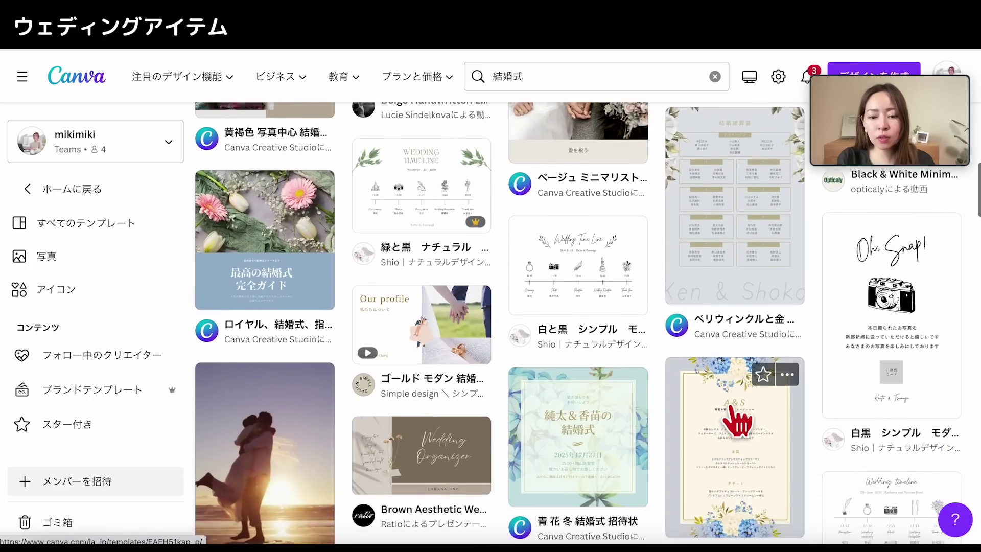
scroll(737, 423, "down", 1)
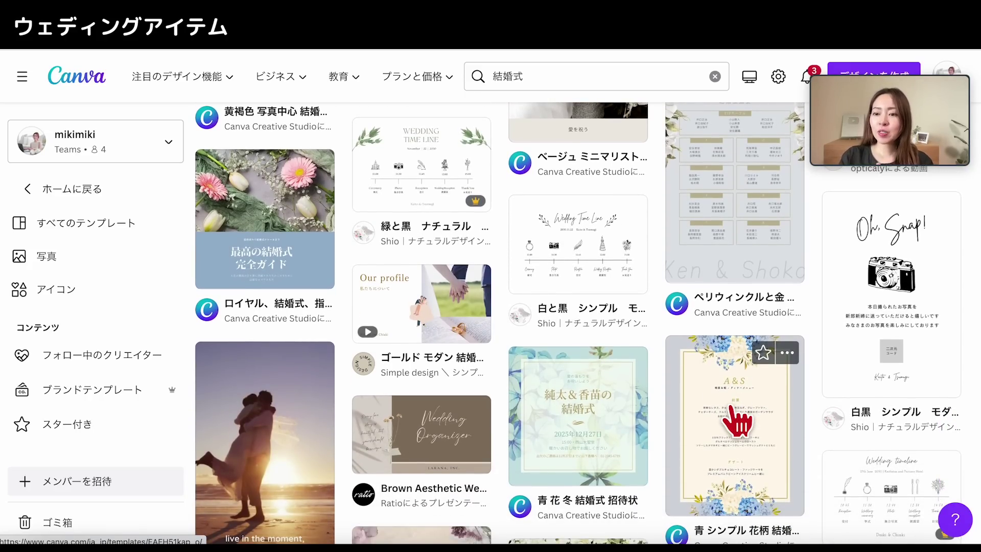